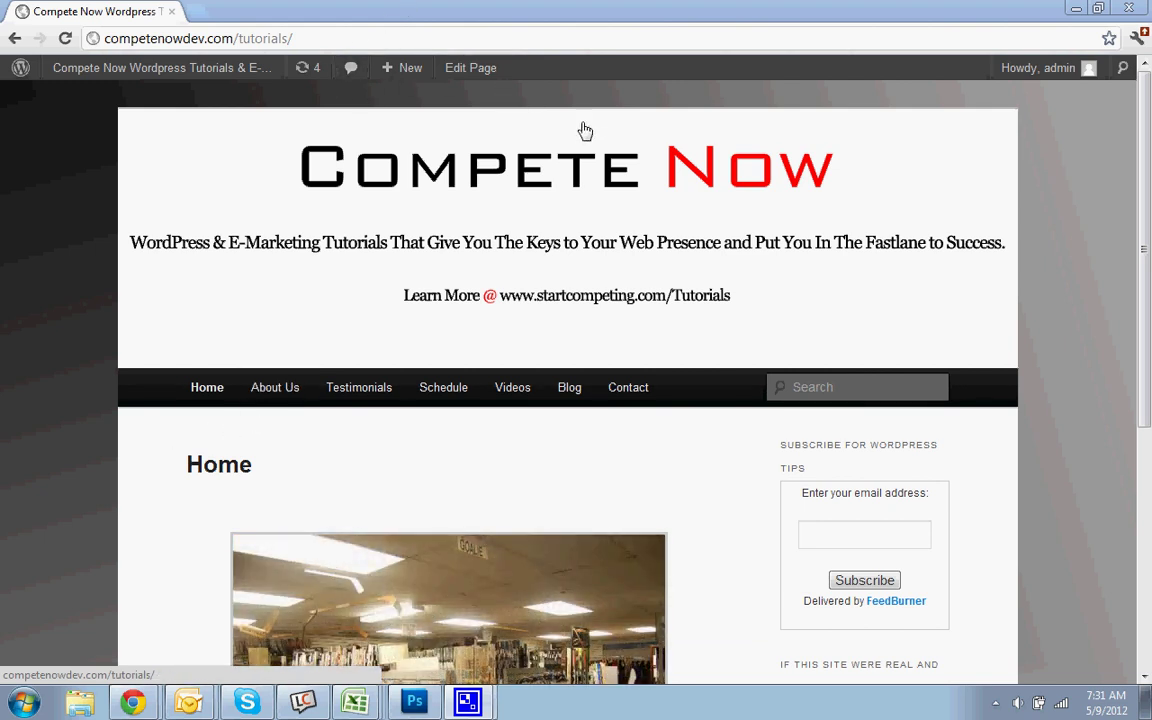
# - From the site's admin dashboard, search the plugin directory for "Q and A - FAQ Plugin"
pyautogui.click(112, 84)
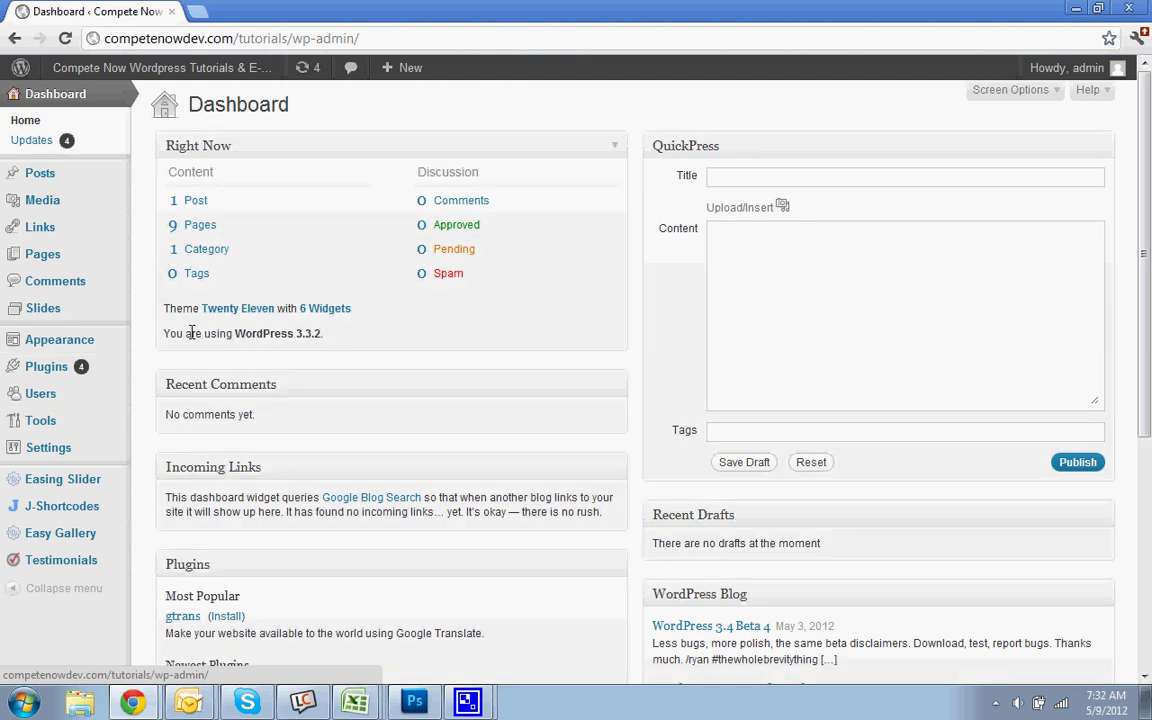
pyautogui.moveTo(85, 370)
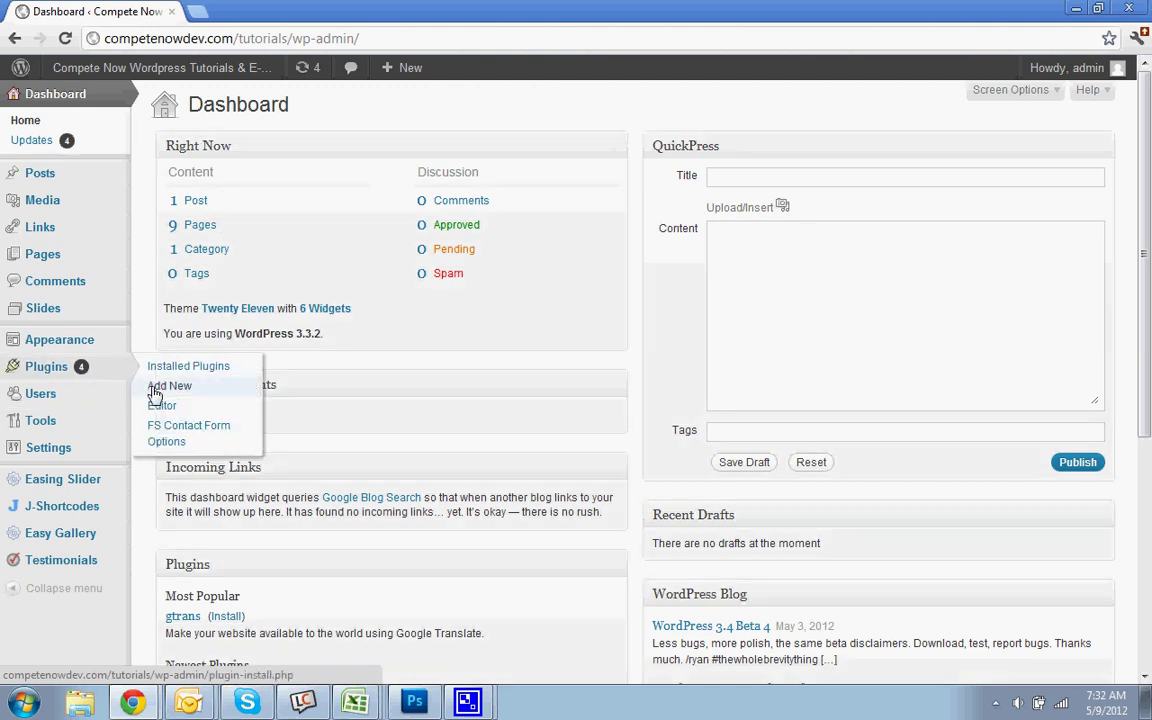
pyautogui.click(155, 390)
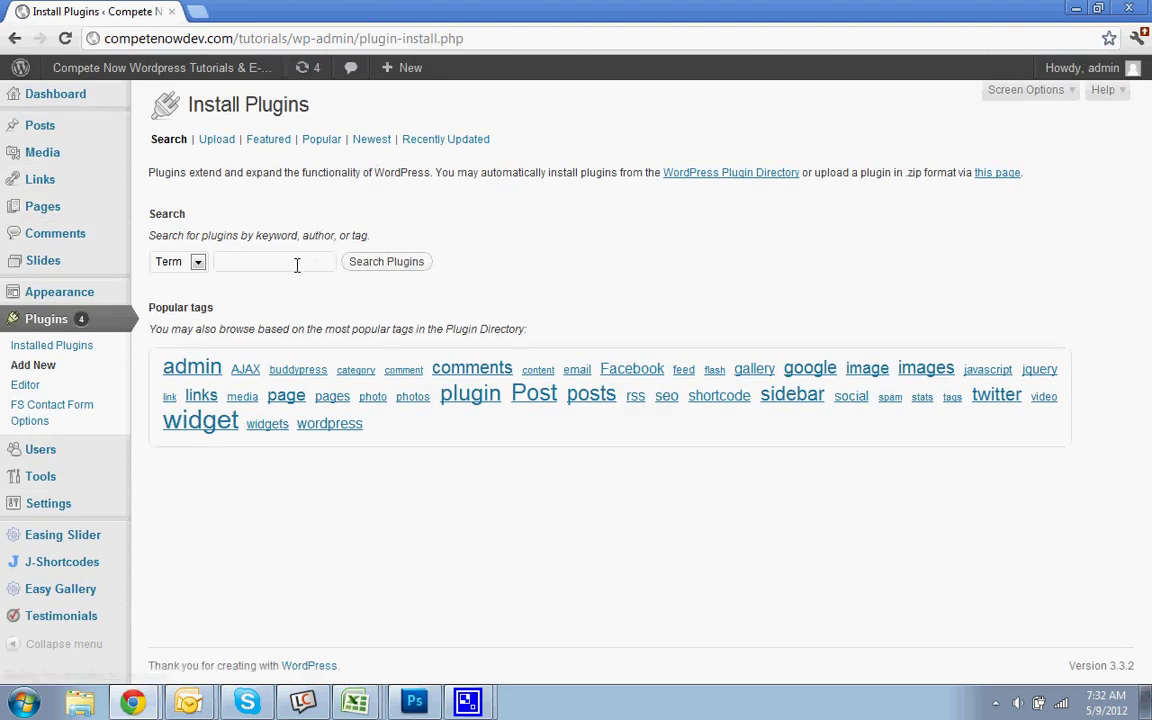
pyautogui.click(297, 264)
pyautogui.write('q')
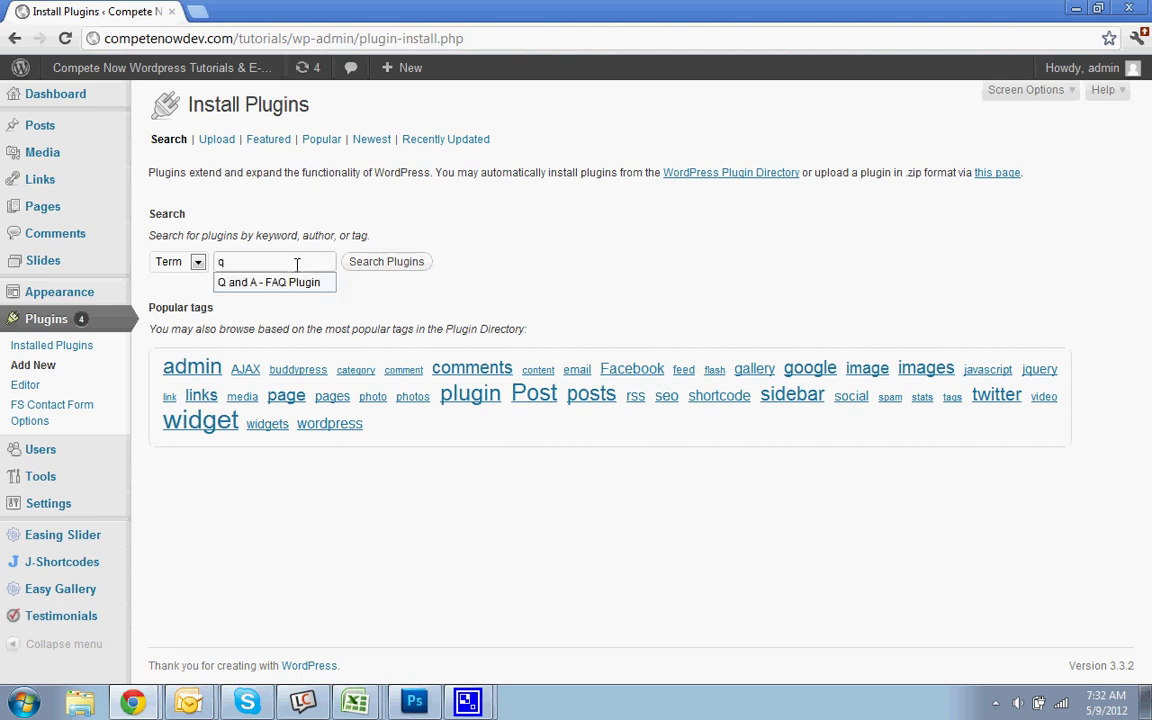
pyautogui.click(272, 282)
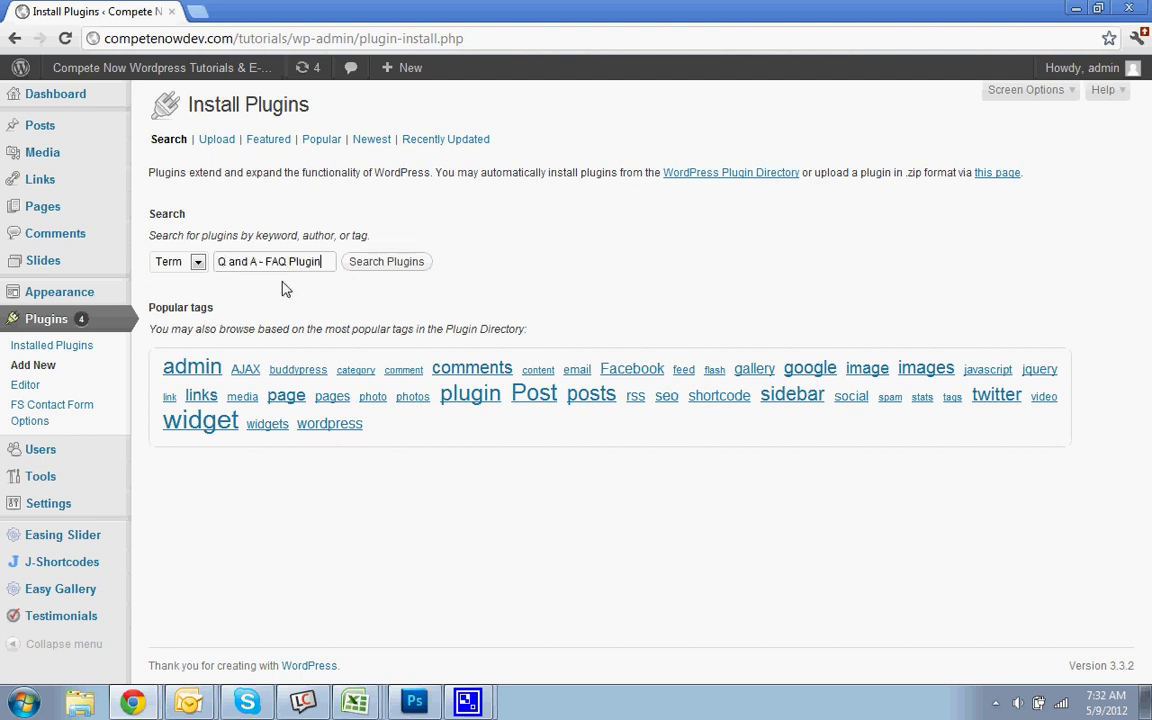
pyautogui.click(366, 268)
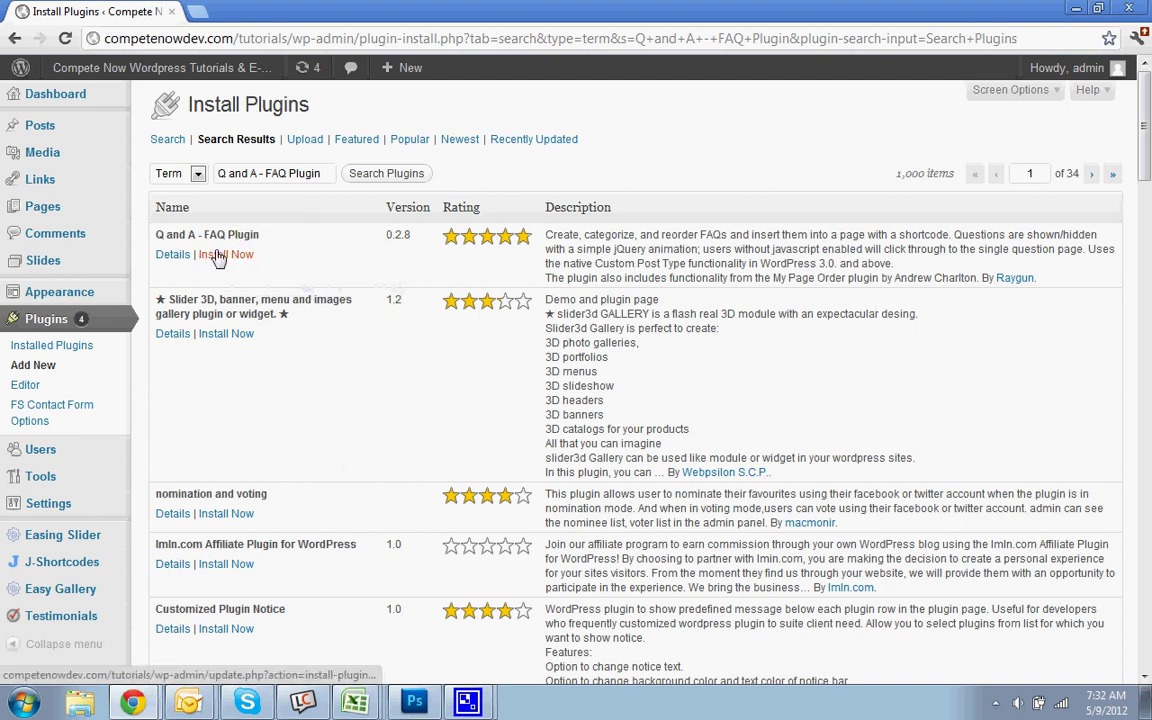
# - Install and activate the Q and A - FAQ Plugin, and open its FAQ Categories page
pyautogui.click(216, 254)
pyautogui.click(594, 368)
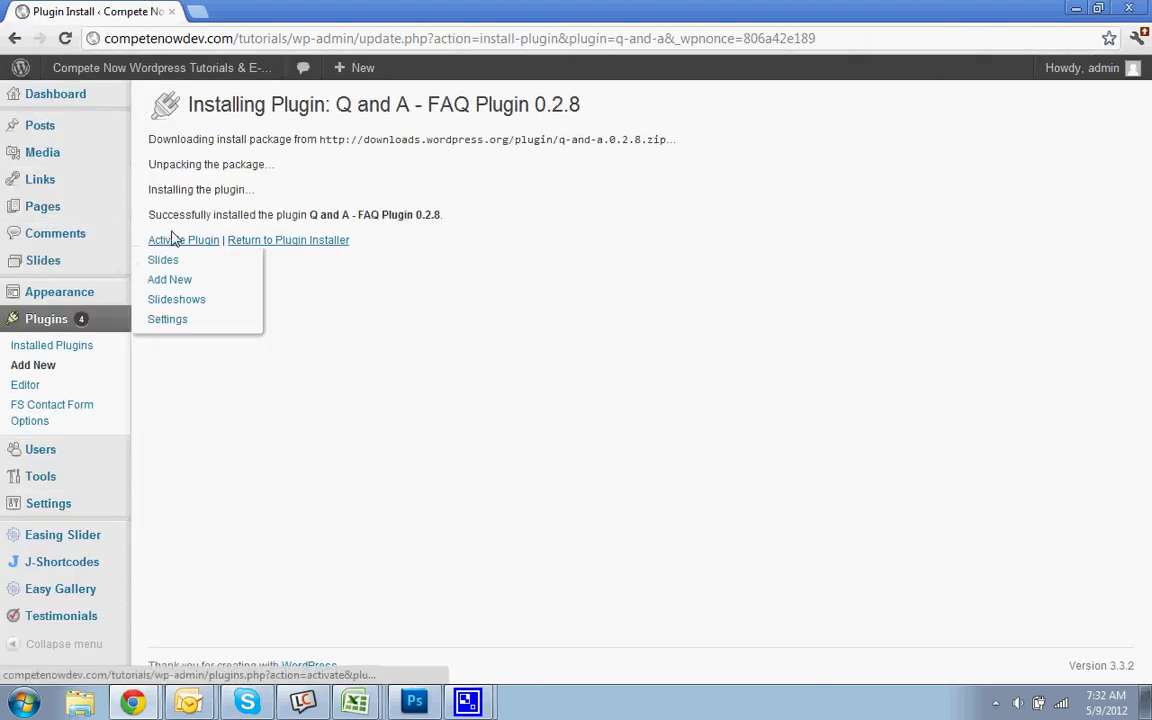
pyautogui.click(186, 244)
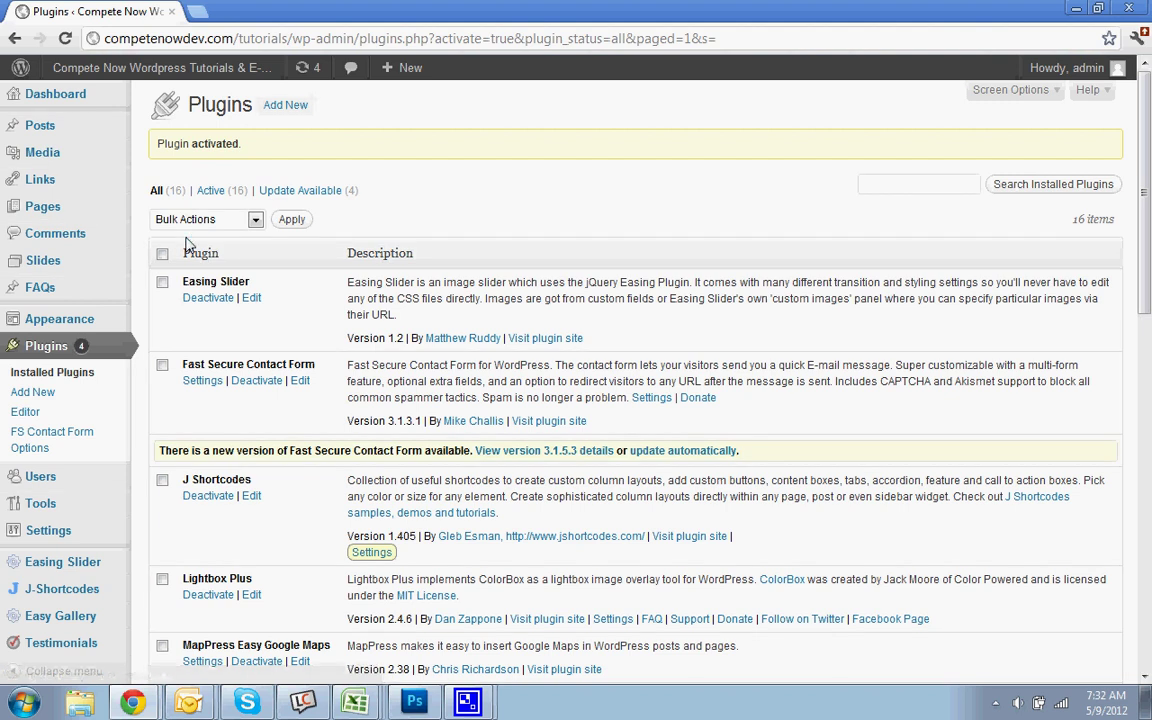
pyautogui.moveTo(86, 286)
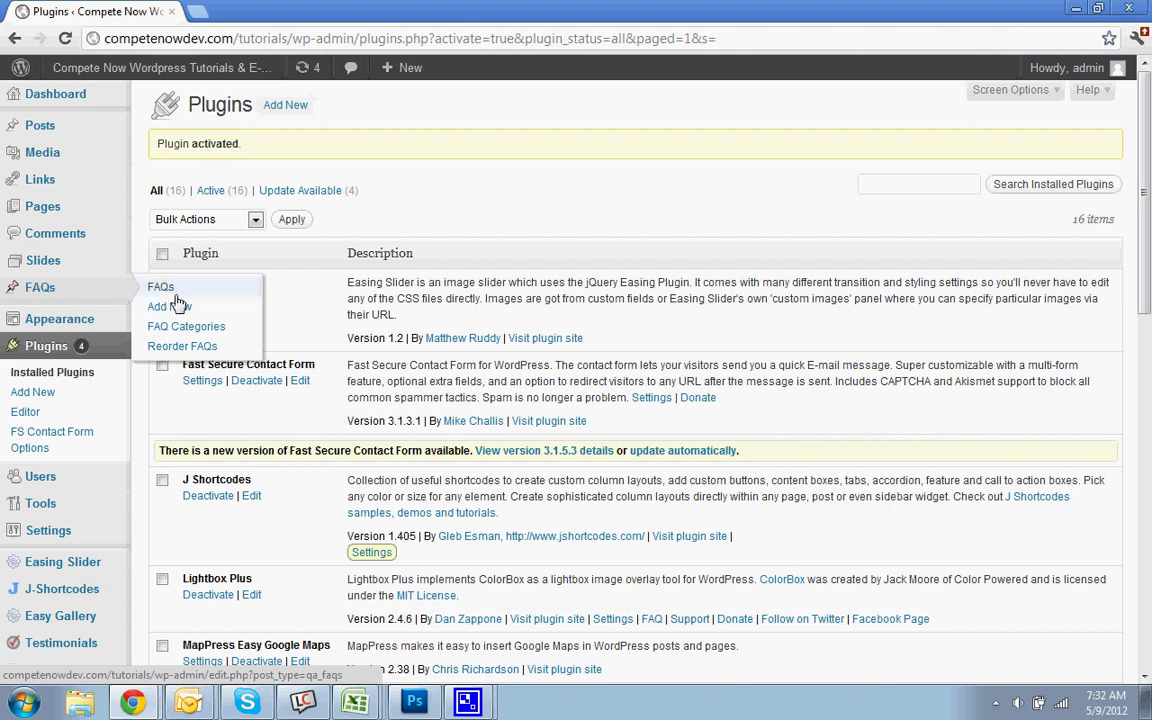
pyautogui.click(190, 345)
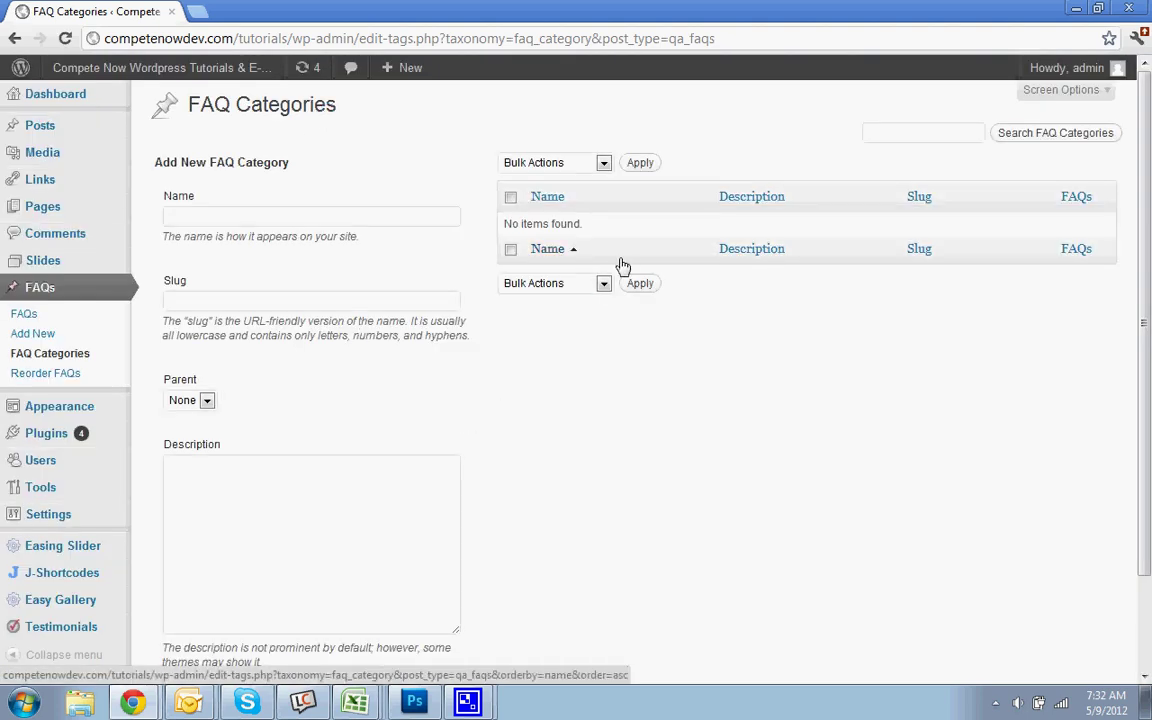
# - Open energysmartalternatives.com in a new browser tab and go to its FAQ page
pyautogui.click(197, 11)
pyautogui.write('ener')
pyautogui.press('Return')
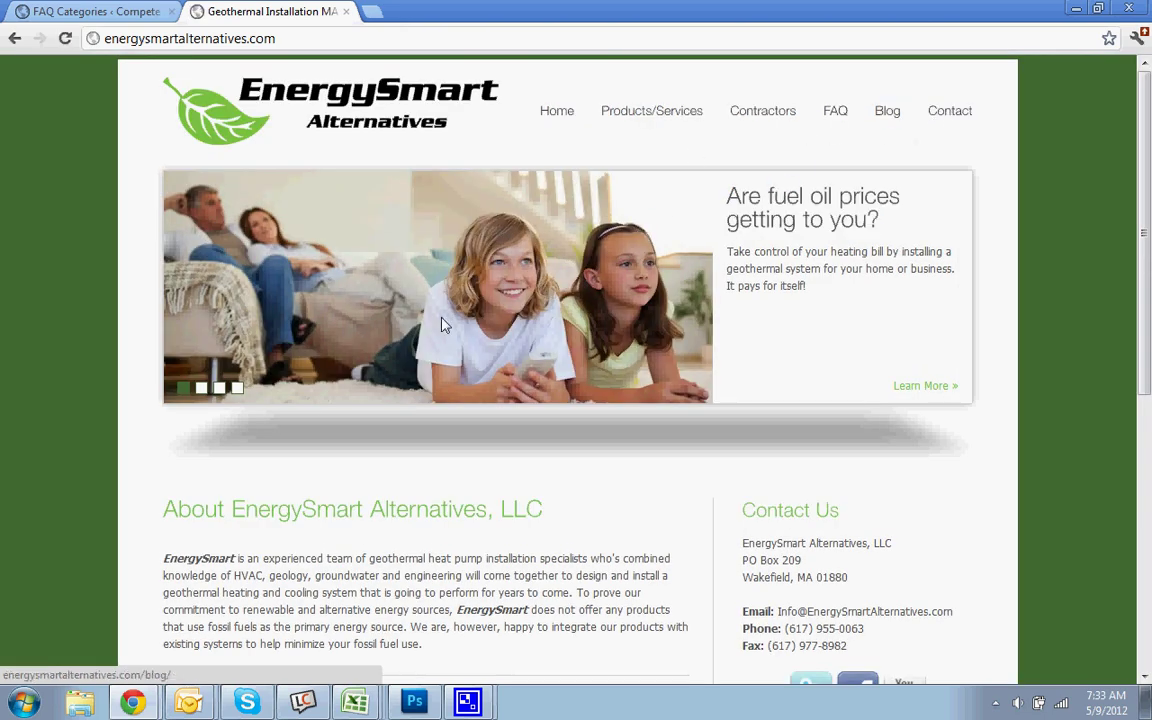
pyautogui.click(835, 111)
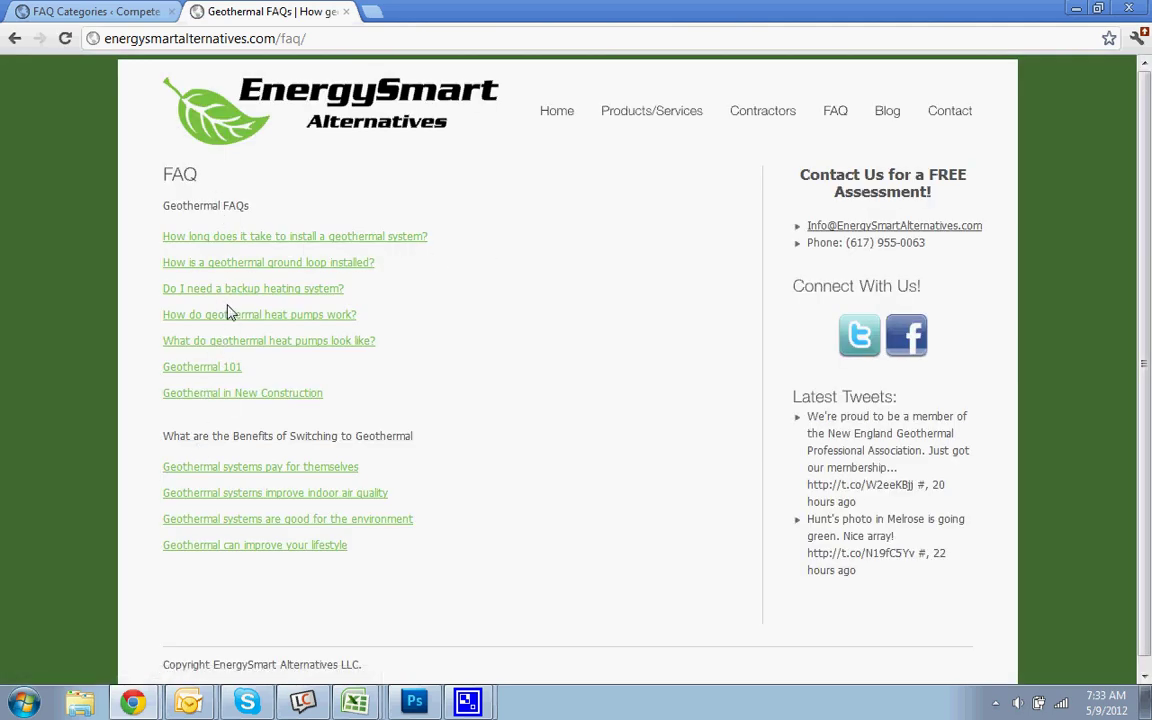
# - Expand and collapse the answers on geothermal ground loop installation and on geothermal being good for the environment to examine how they display
pyautogui.click(246, 264)
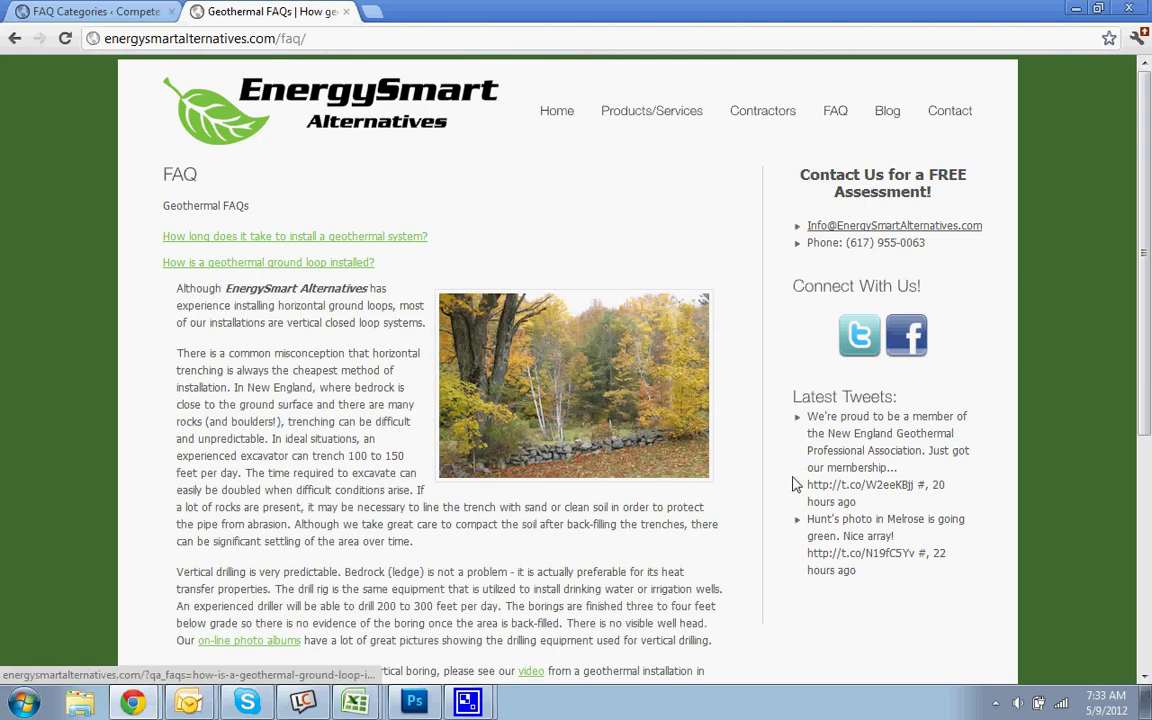
pyautogui.scroll(-3, 313, 374)
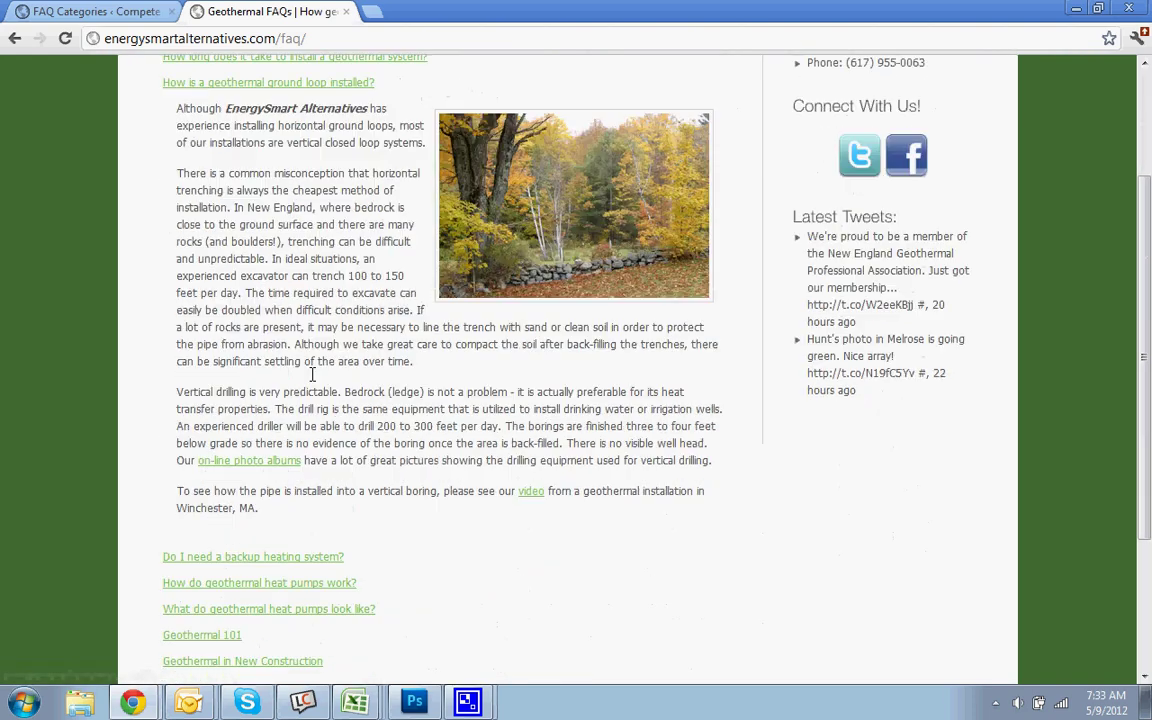
pyautogui.scroll(-2, 310, 372)
pyautogui.scroll(2, 303, 368)
pyautogui.click(307, 84)
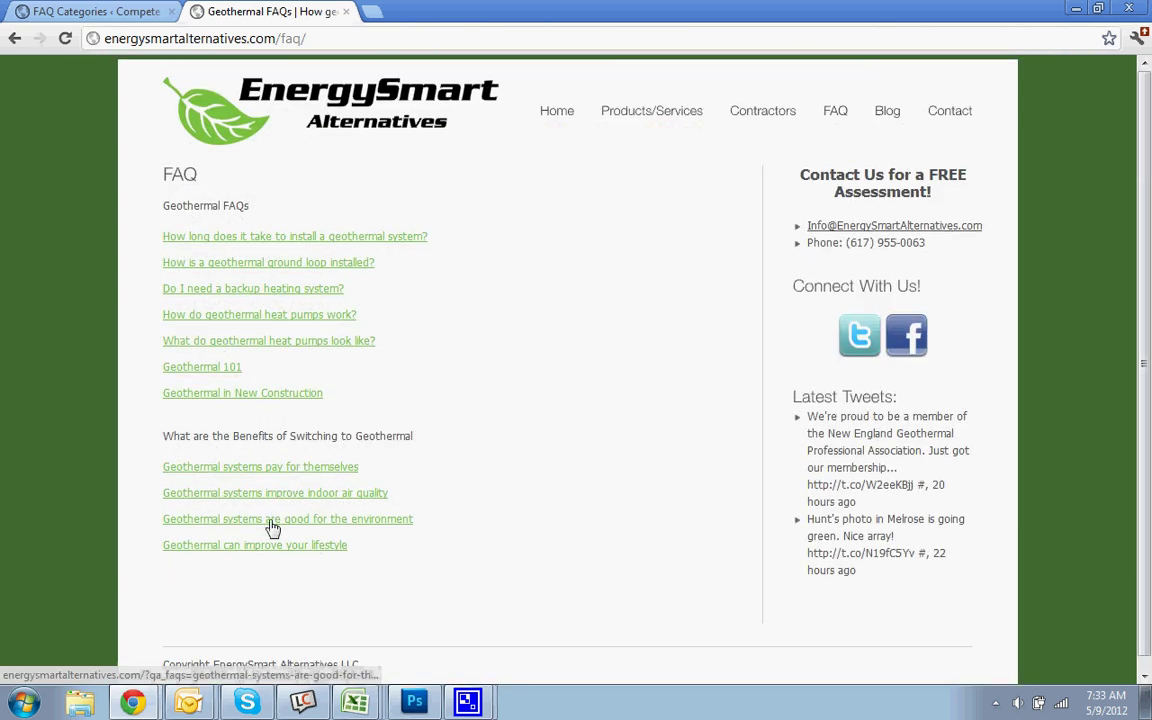
pyautogui.click(272, 520)
pyautogui.scroll(-2, 586, 378)
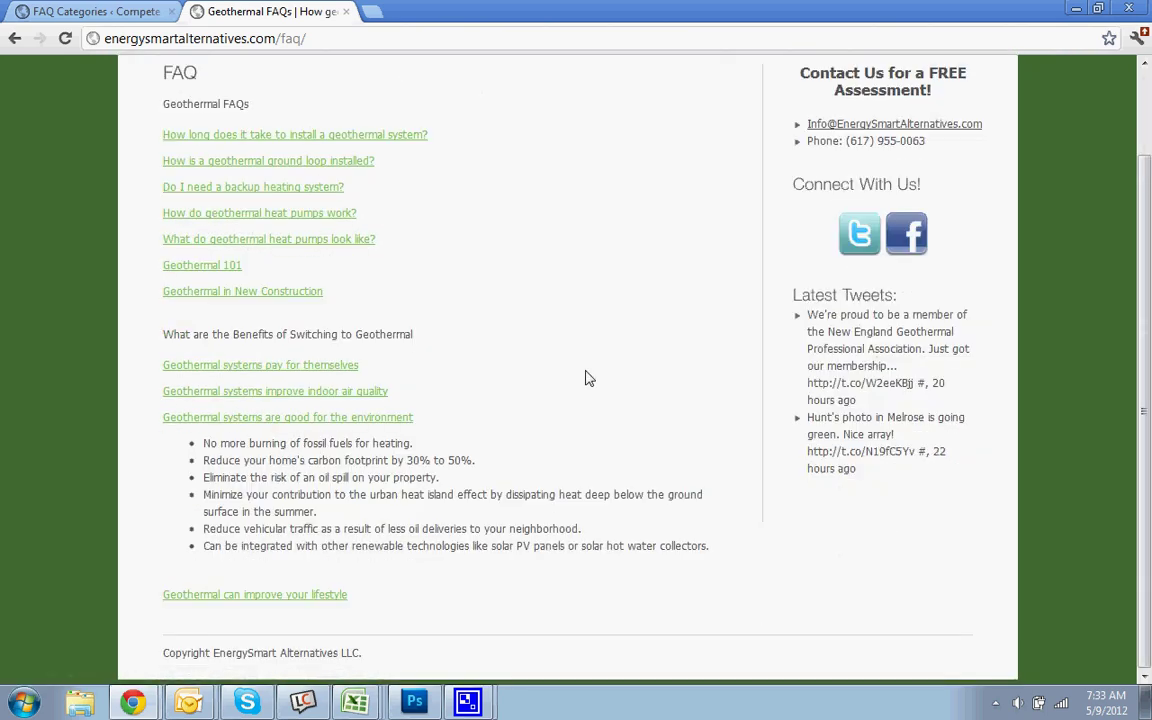
pyautogui.click(360, 418)
# - Load rpmfitnesswinthrop.com in the same tab and go to its Classes page
pyautogui.click(316, 36)
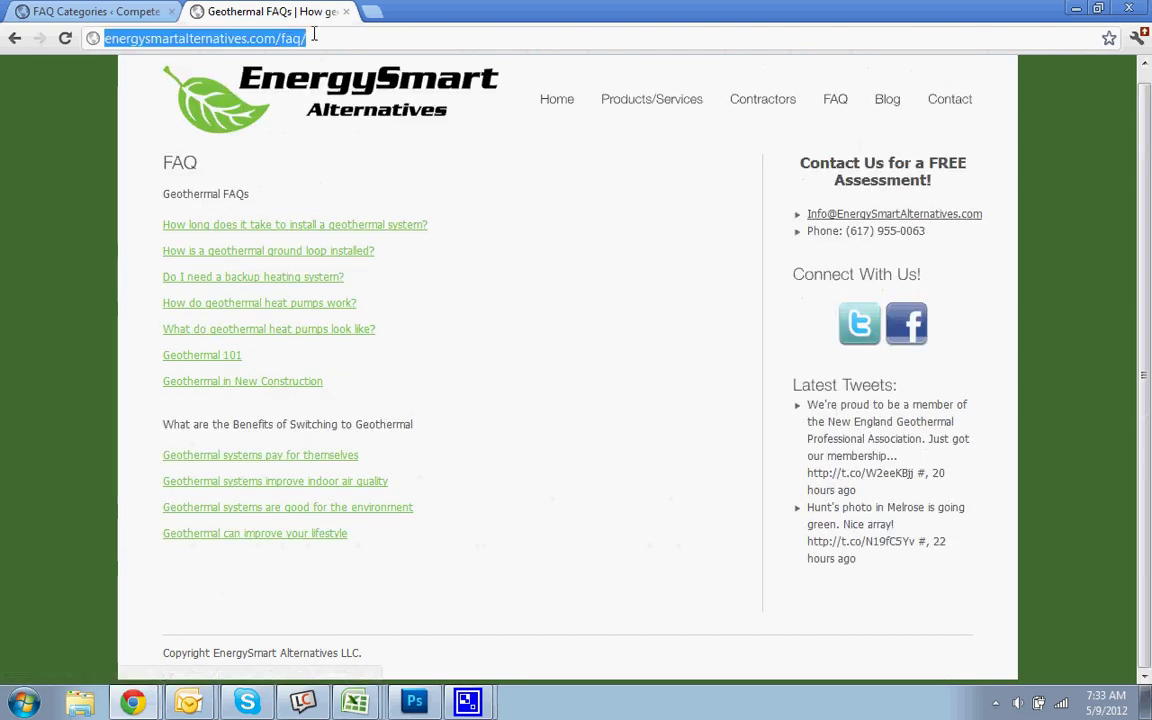
pyautogui.write('rpmfitnesswinthrop.com')
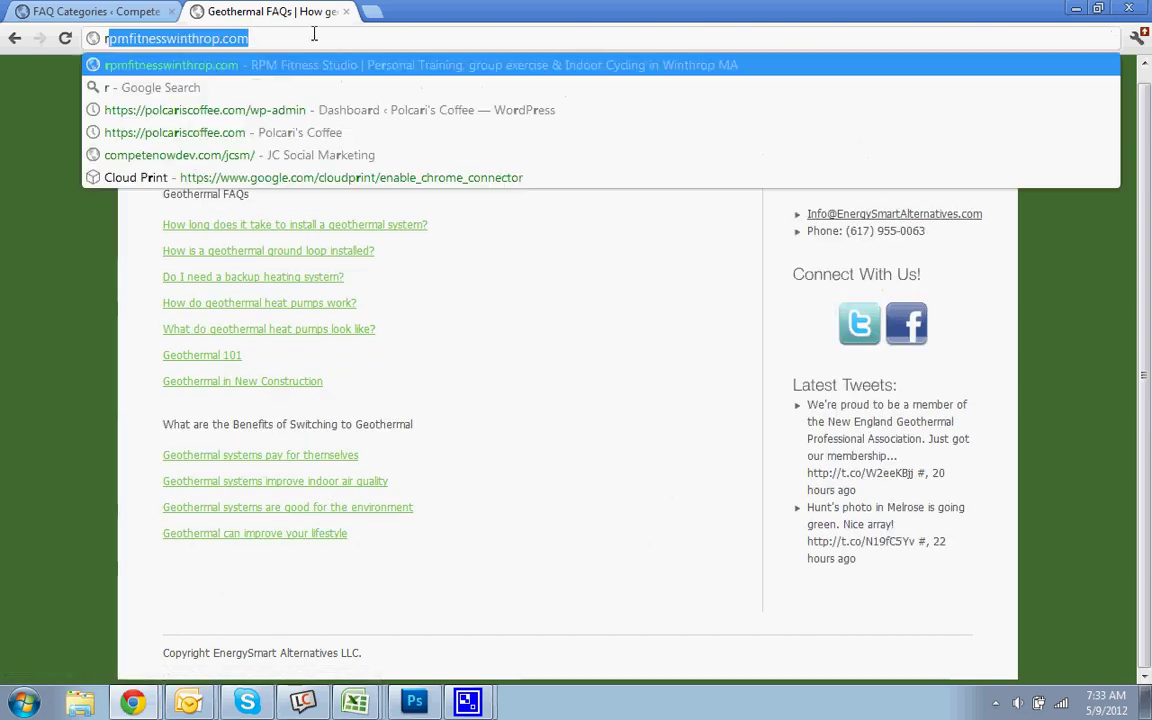
pyautogui.press('Return')
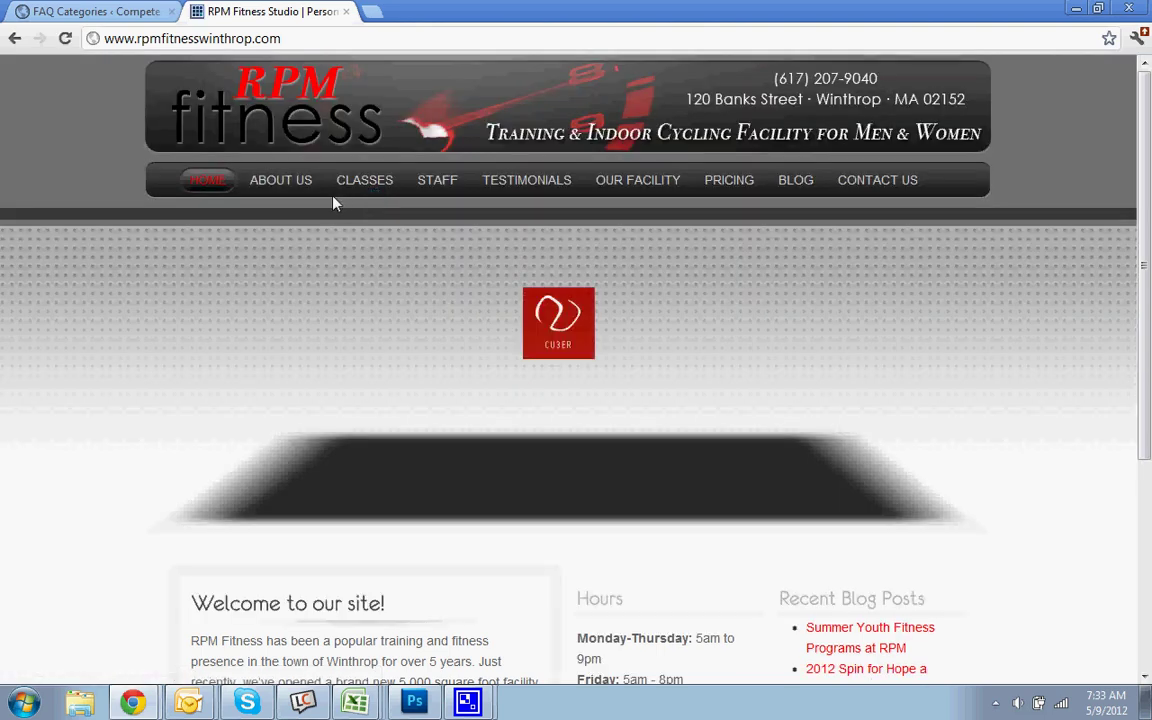
pyautogui.click(341, 185)
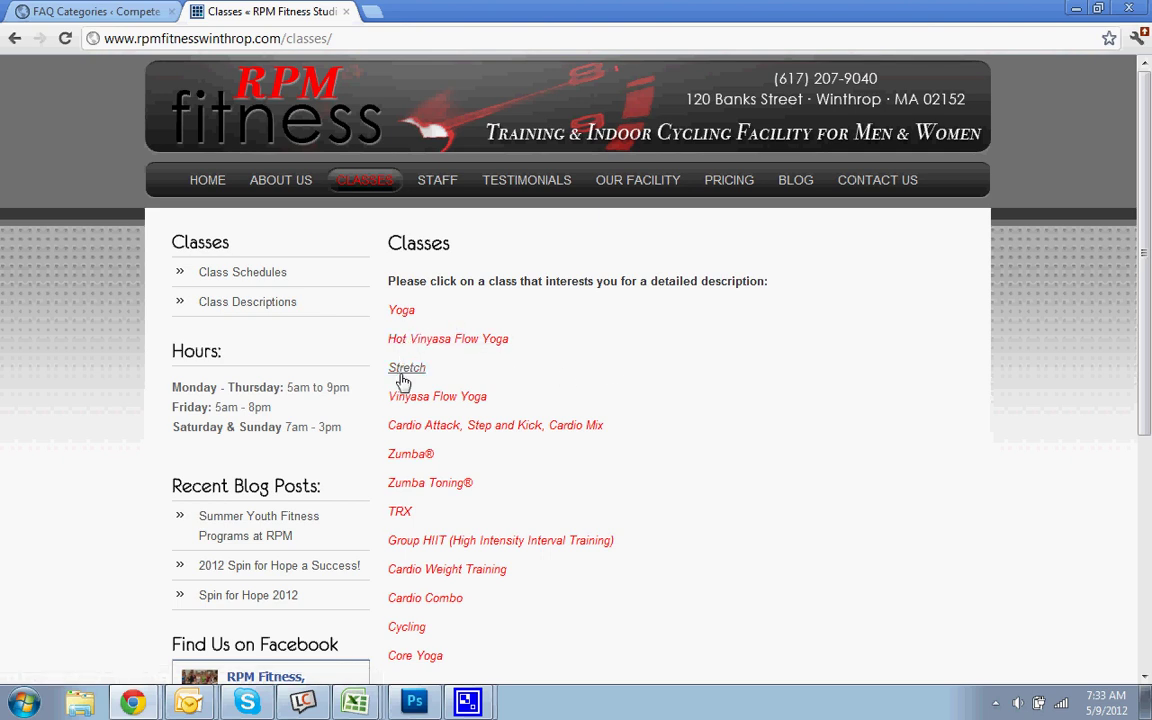
# - Expand the Yoga class to examine its description in the list, and close the example site's tab
pyautogui.click(410, 314)
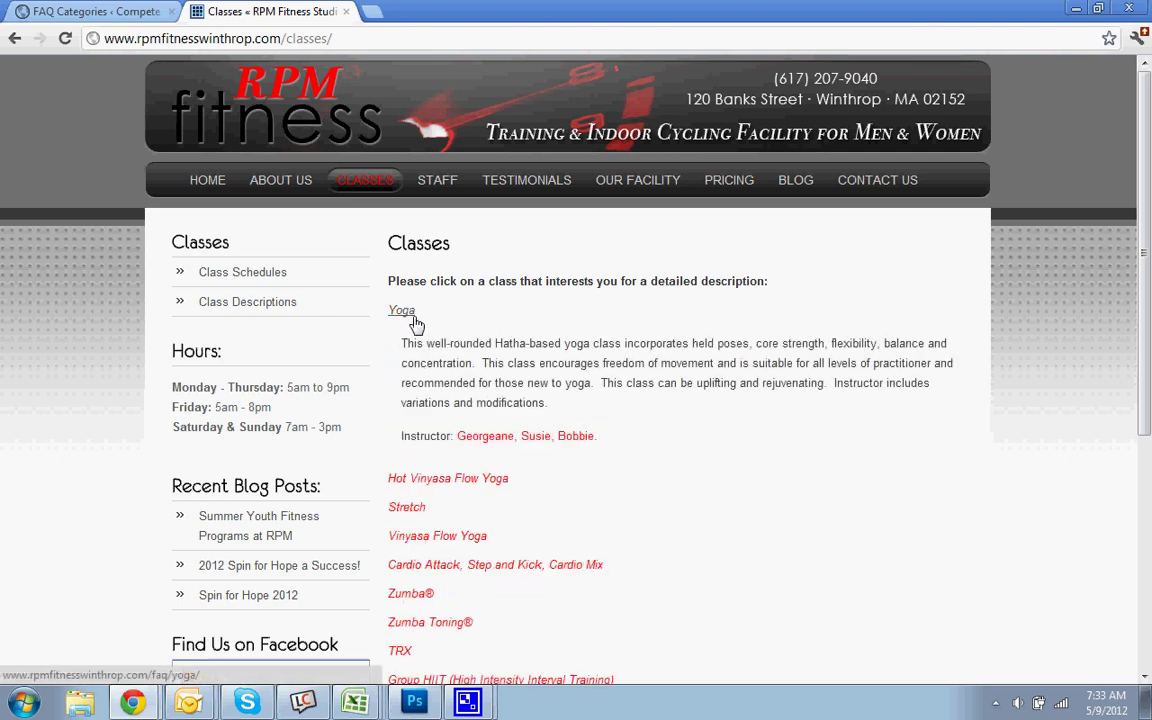
pyautogui.scroll(-2, 430, 400)
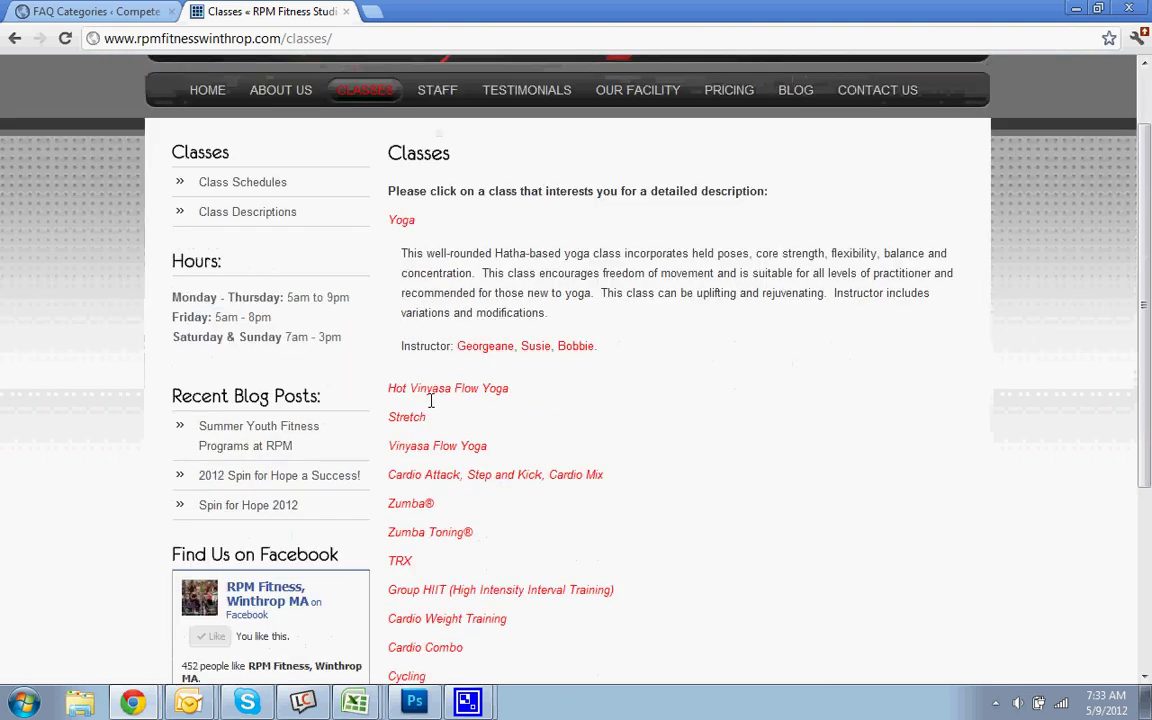
pyautogui.scroll(2, 430, 404)
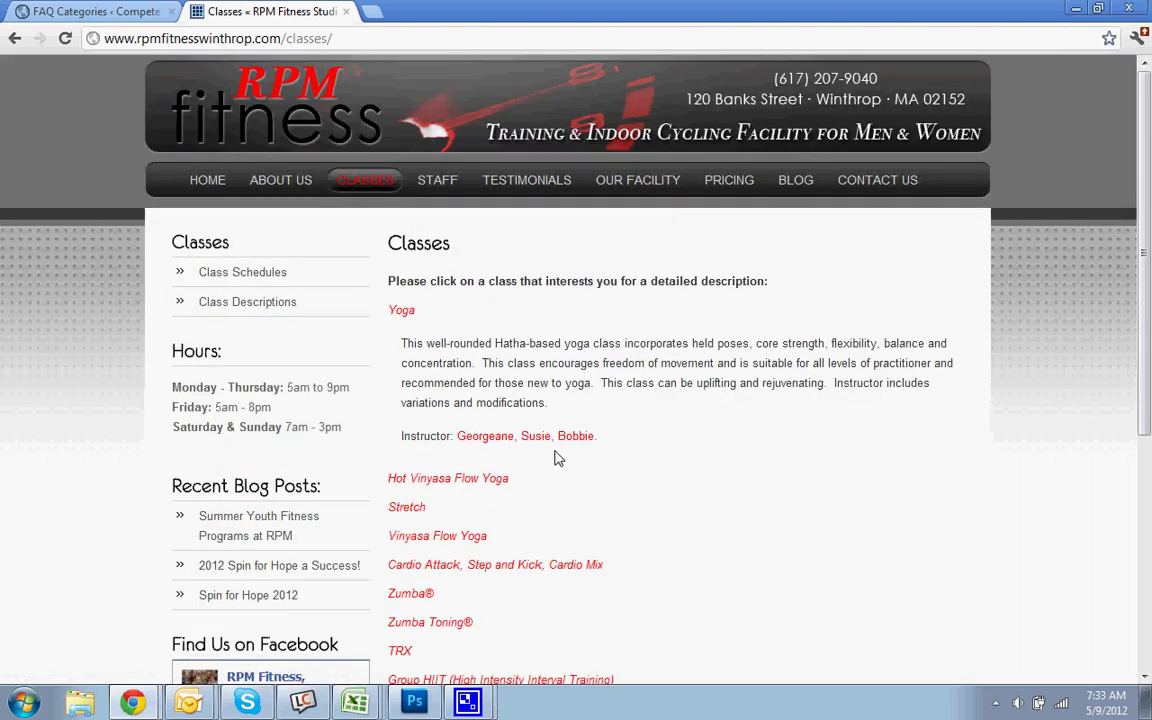
pyautogui.click(345, 11)
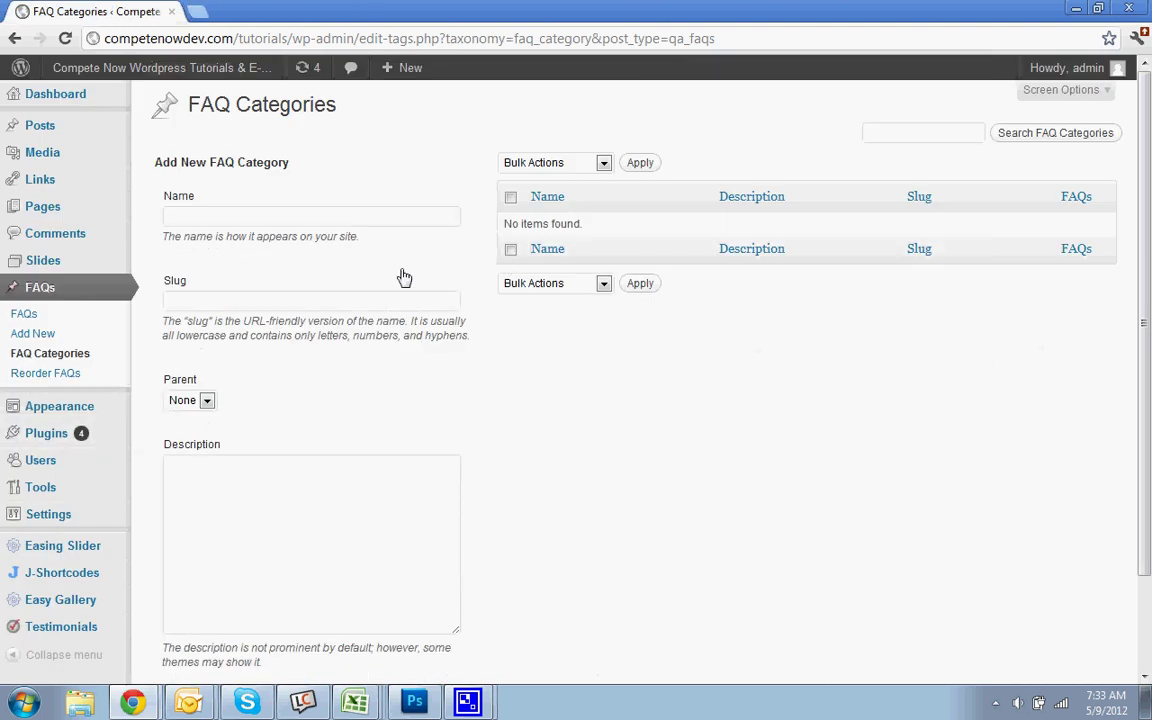
# - Add an FAQ category named "Web Design FAQs" with the slug "web-design-faqs"
pyautogui.click(272, 218)
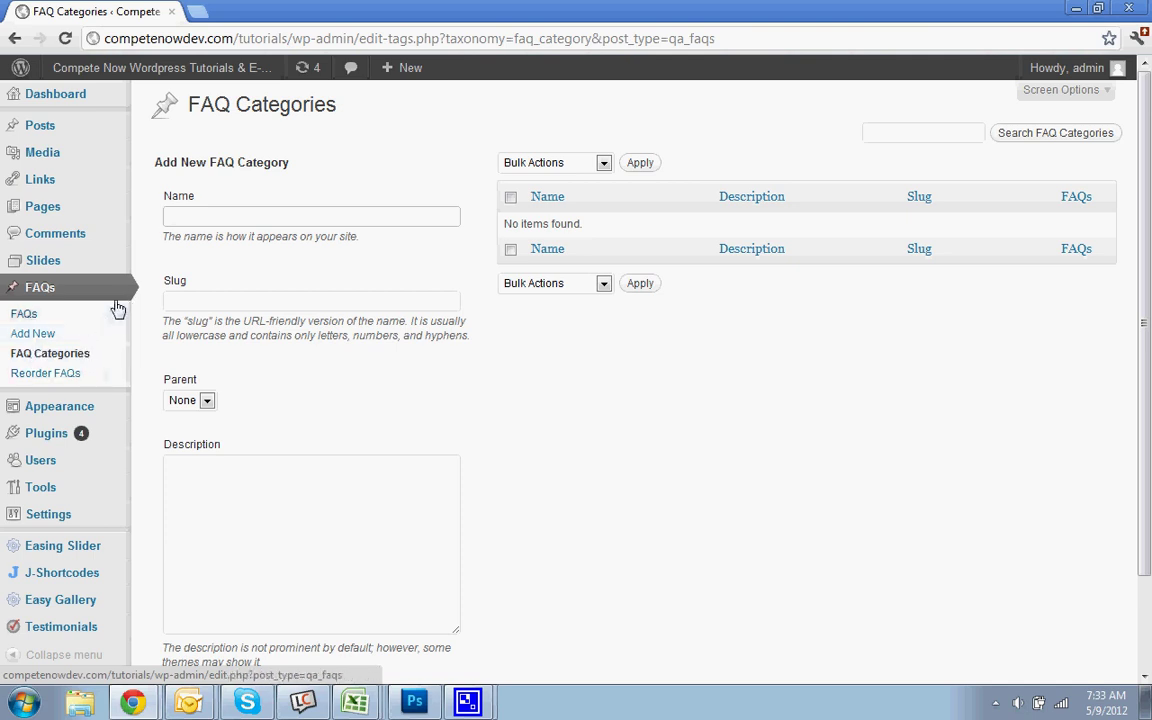
pyautogui.click(201, 213)
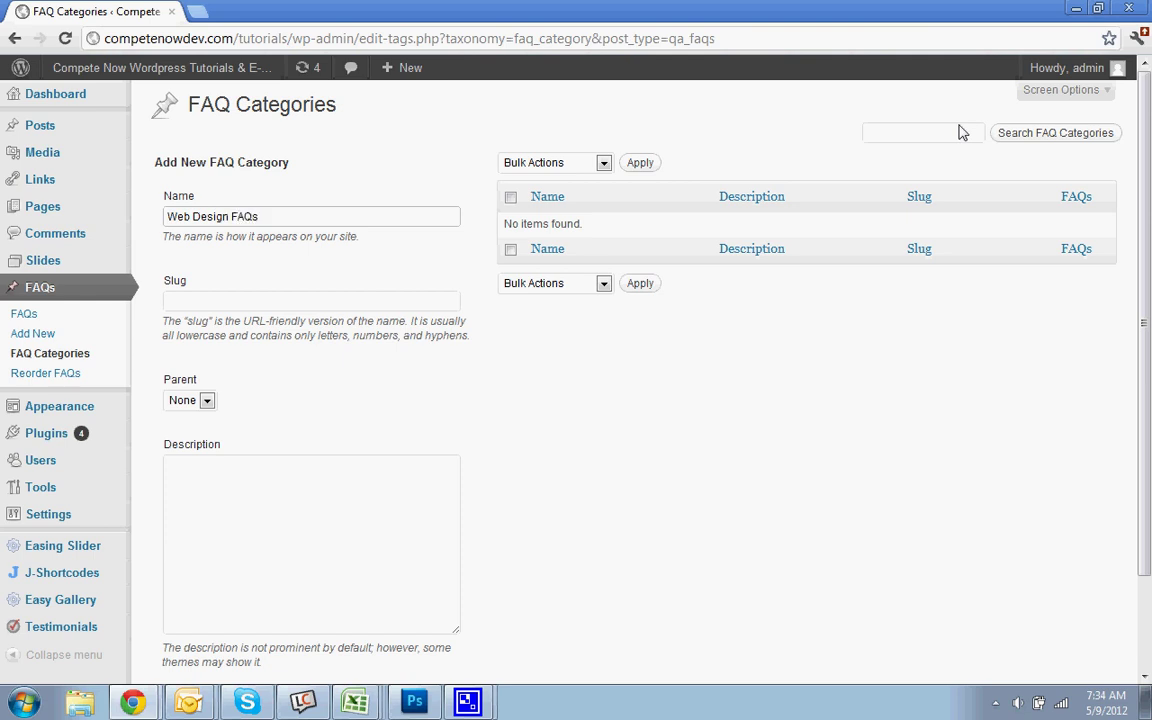
pyautogui.click(331, 299)
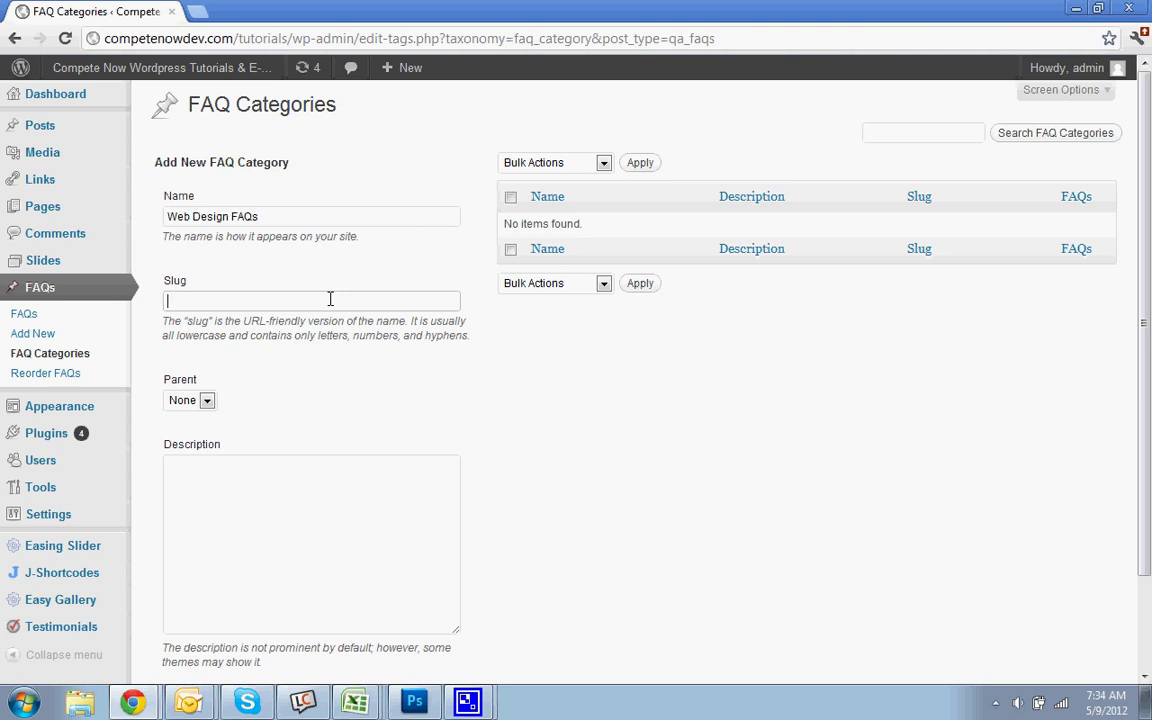
pyautogui.write('web')
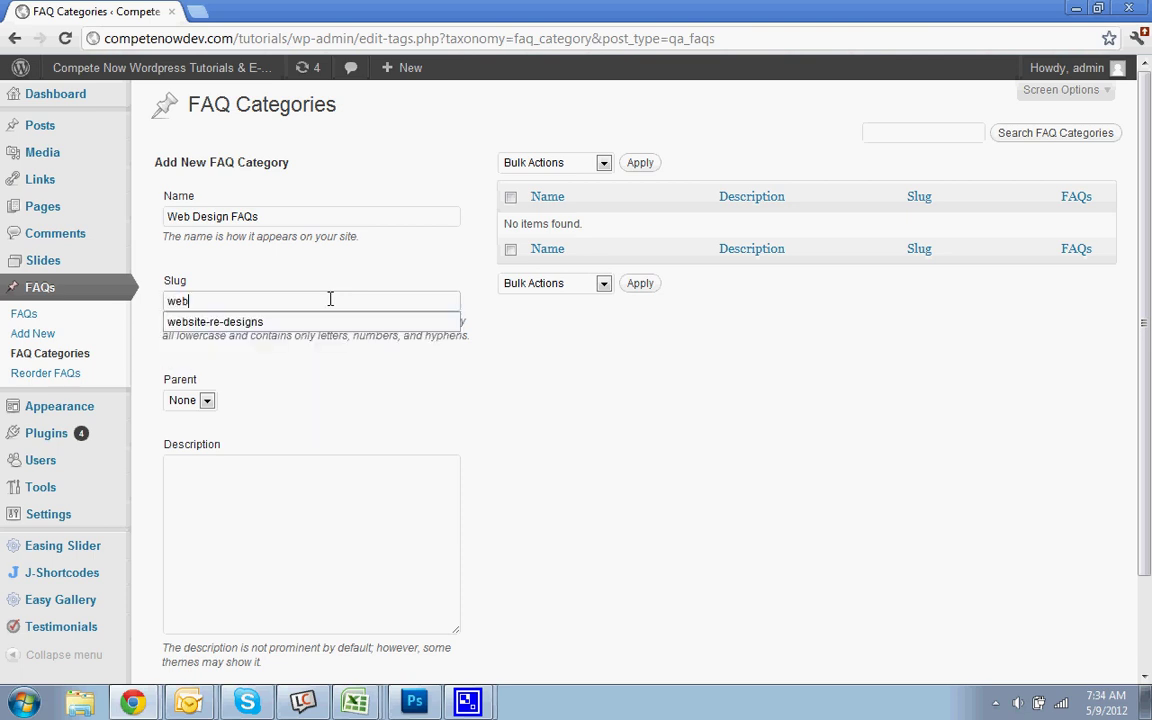
pyautogui.write('-design-faqs')
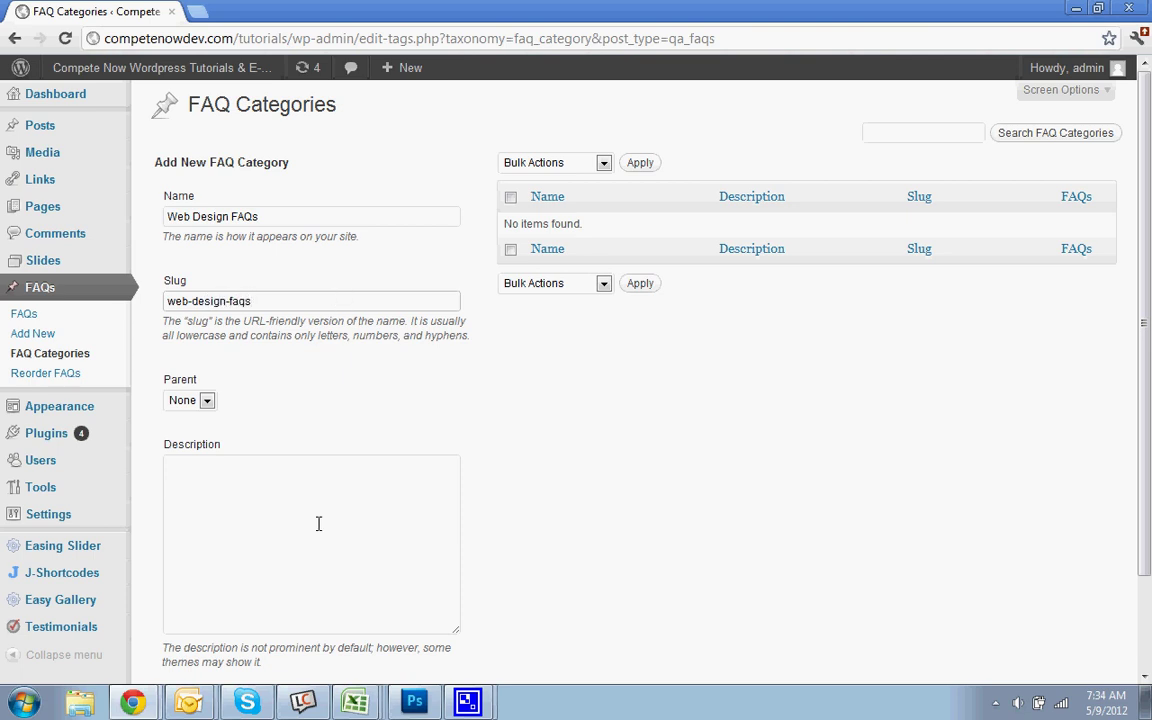
pyautogui.scroll(-2, 312, 530)
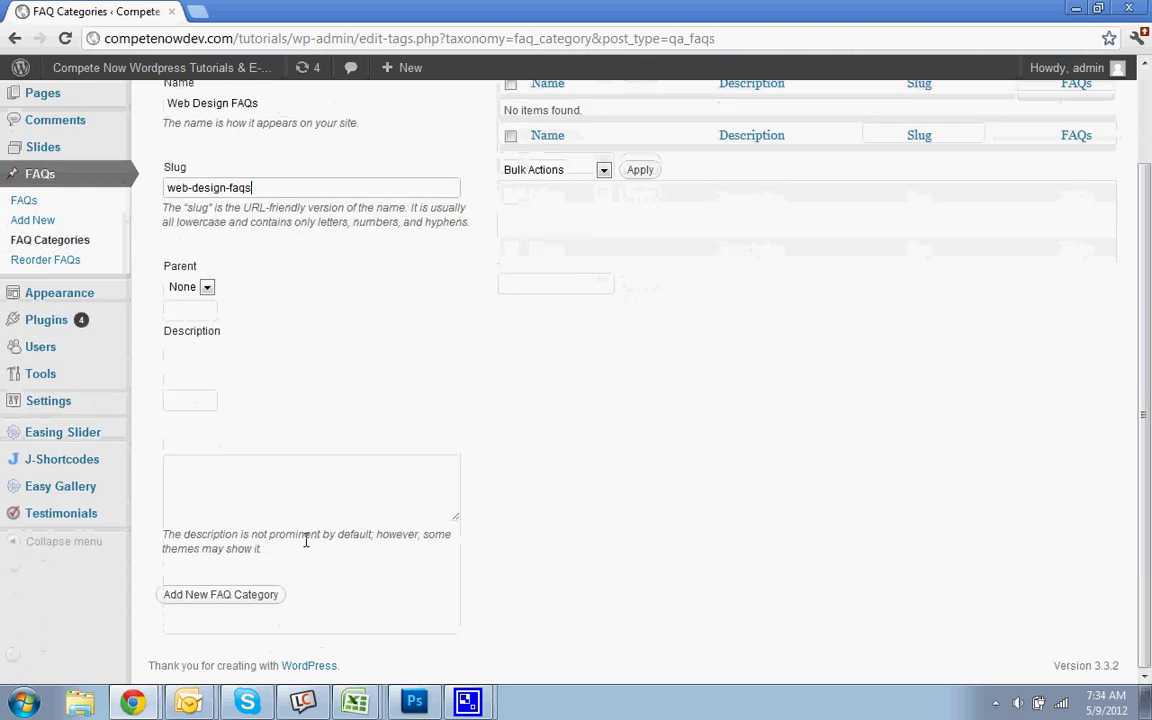
pyautogui.click(226, 594)
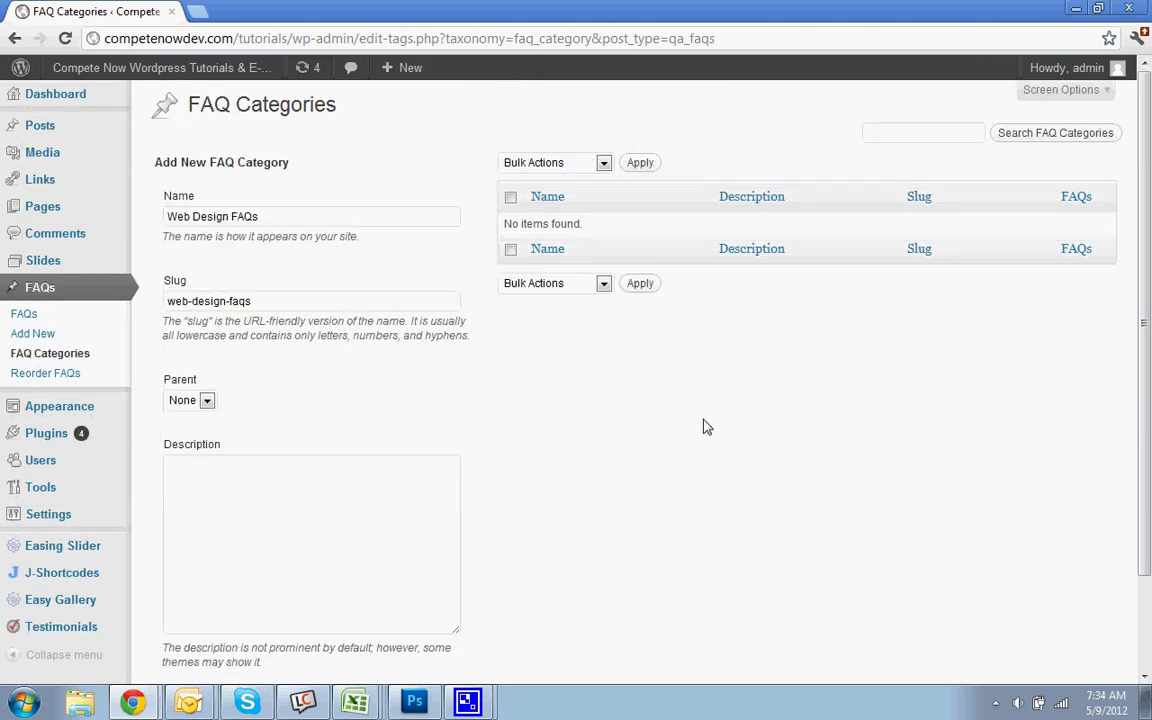
# - Add a second FAQ category named "Hosting FAQs" with the slug "hosting-faqs"
pyautogui.click(303, 215)
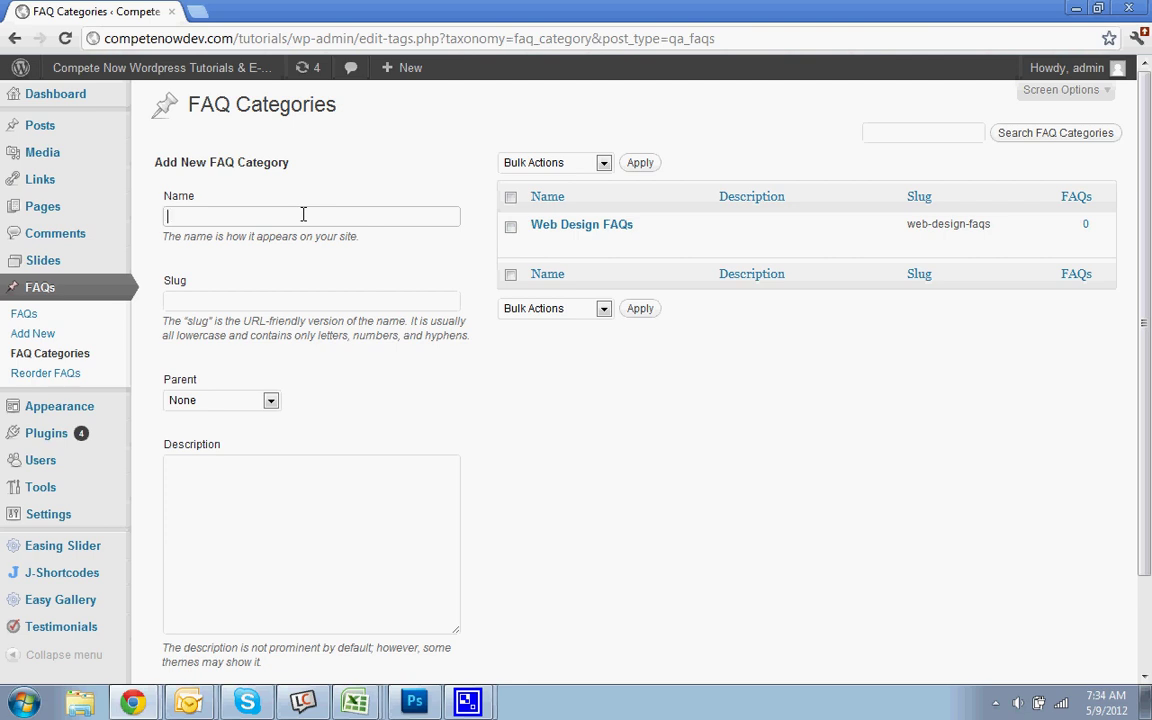
pyautogui.moveTo(618, 240)
pyautogui.press('Tab')
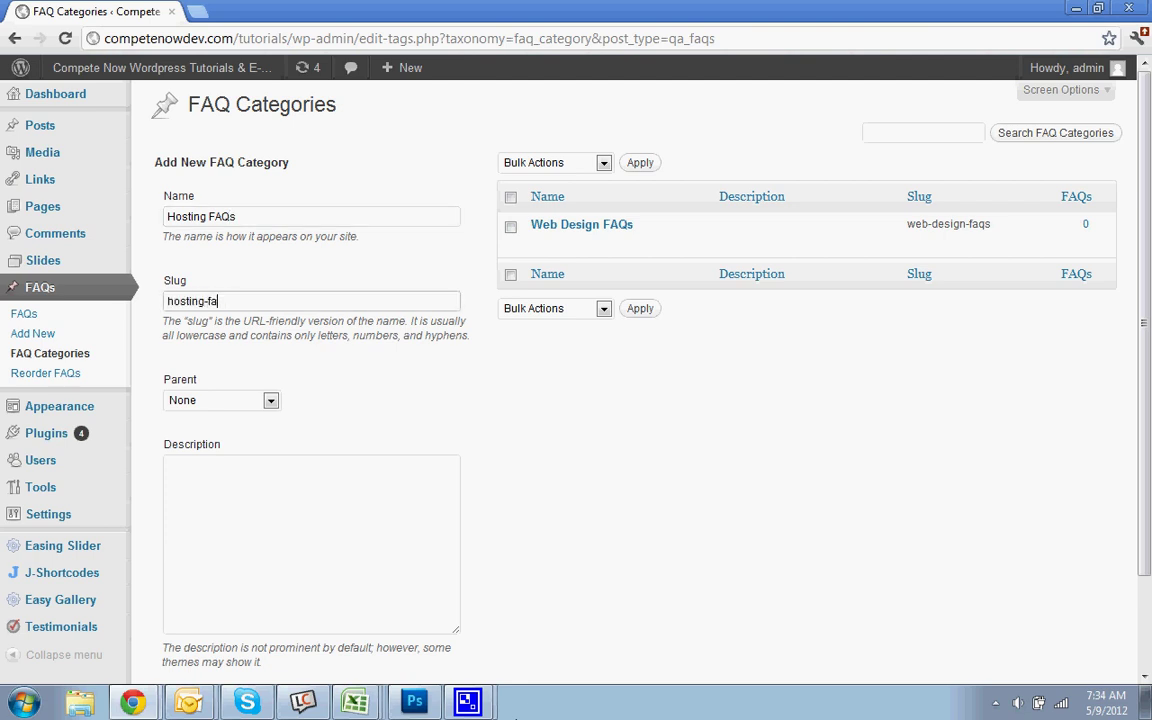
pyautogui.write('hosting-faqs')
pyautogui.scroll(-2, 378, 620)
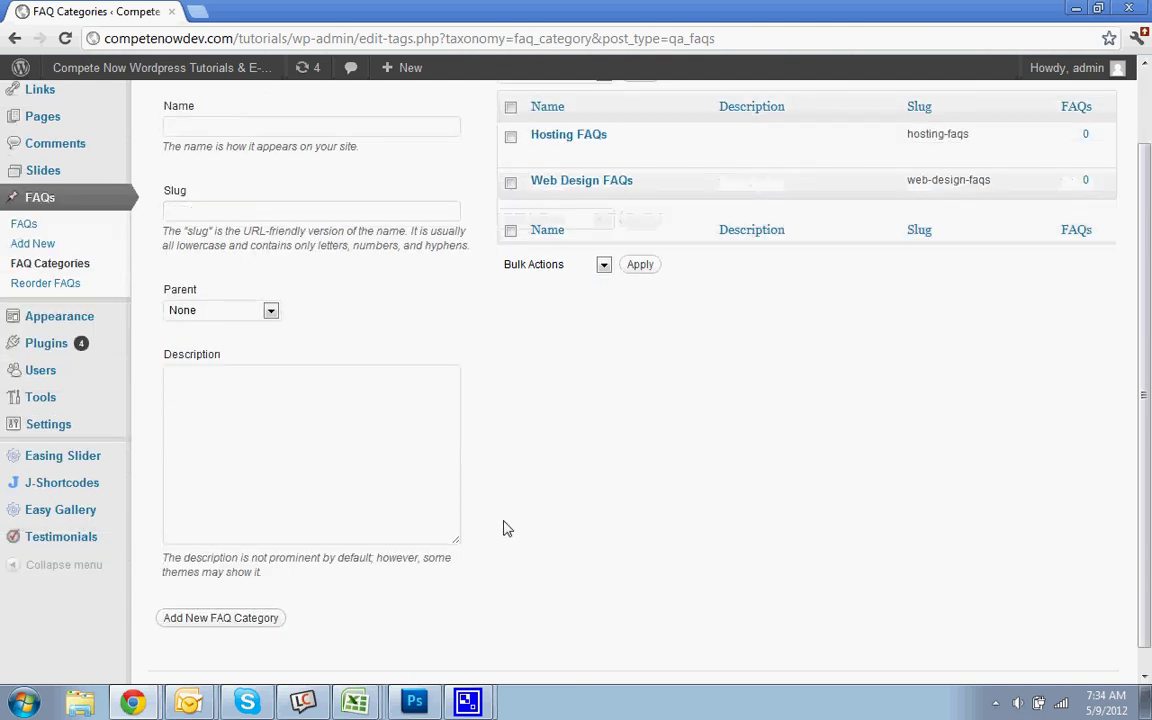
pyautogui.scroll(2, 505, 528)
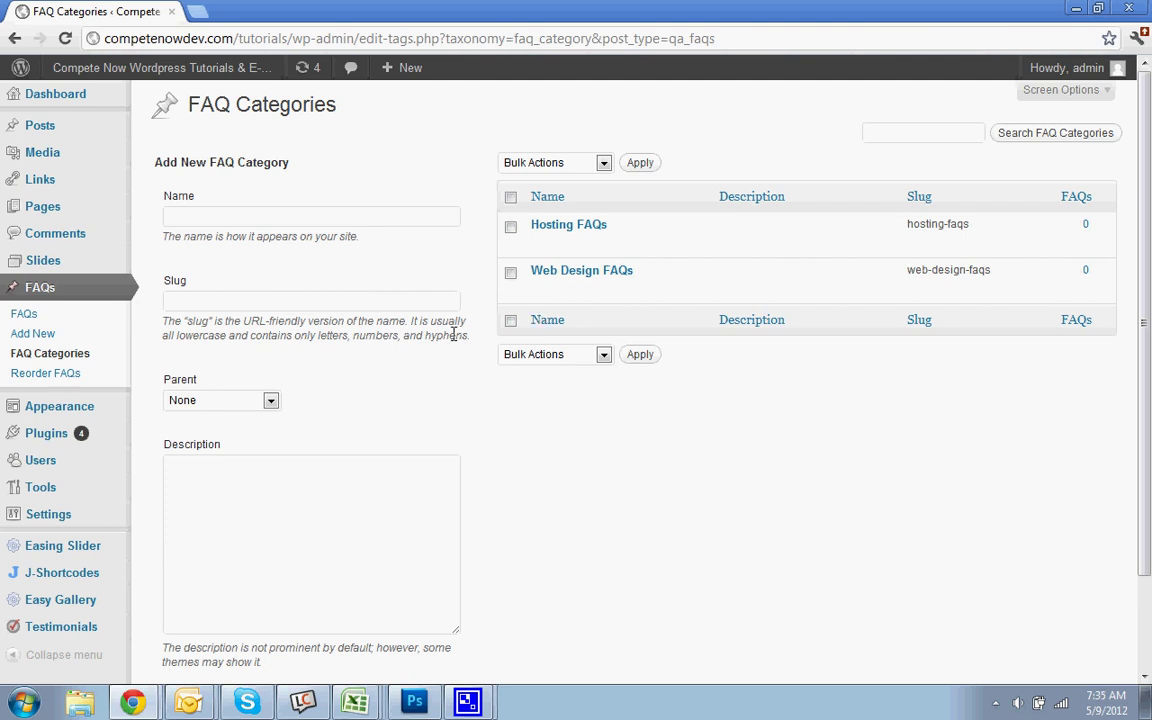
# - Publish a new FAQ titled "How much does web design cost?" with the answer "It depends." in the Web Design FAQs category
pyautogui.click(46, 331)
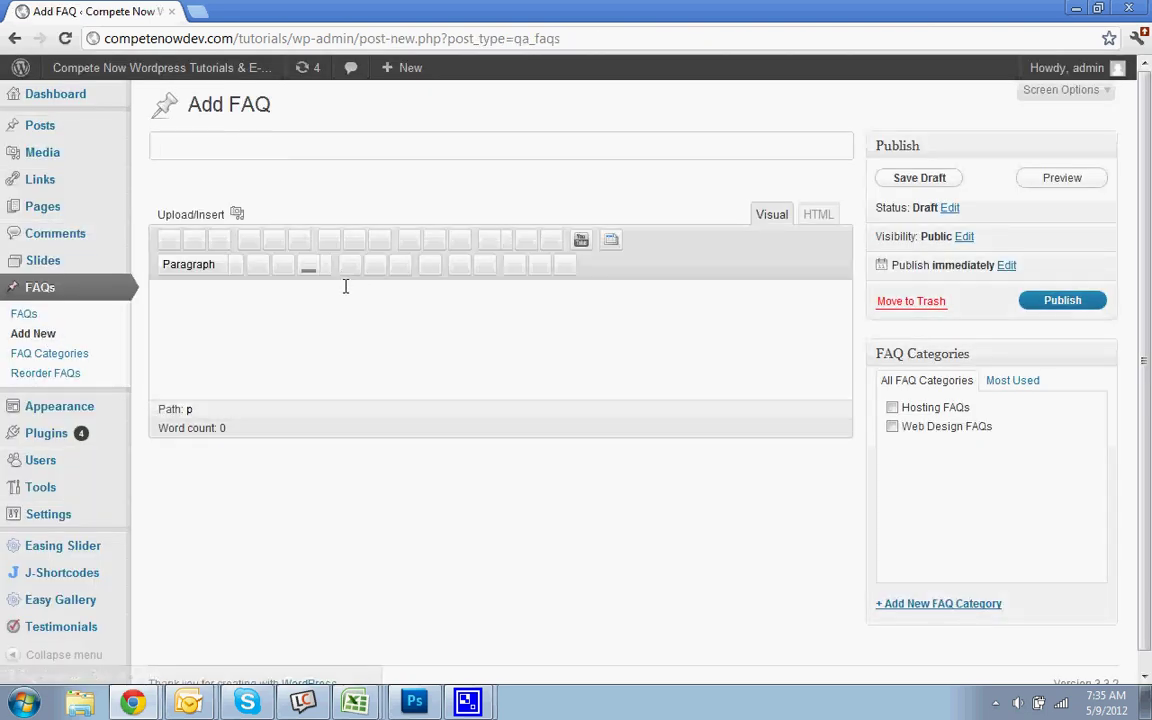
pyautogui.write('How much')
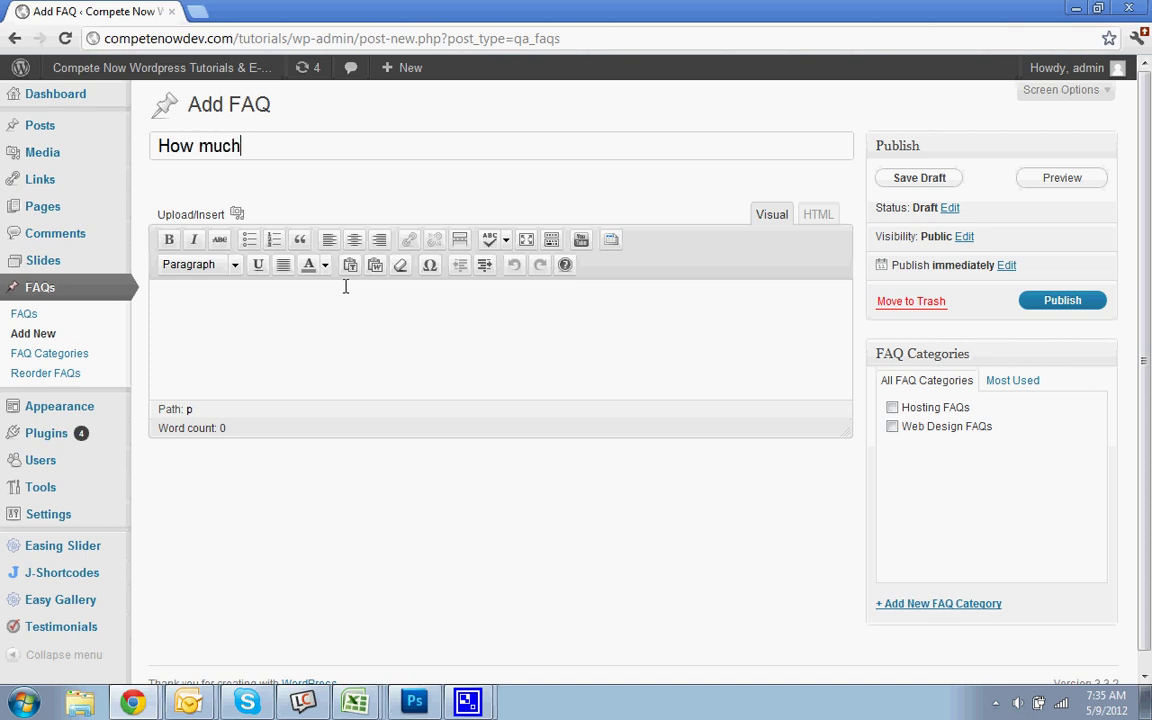
pyautogui.write(' fd')
pyautogui.press('BackSpace')
pyautogui.press('BackSpace')
pyautogui.write('does web design cost?')
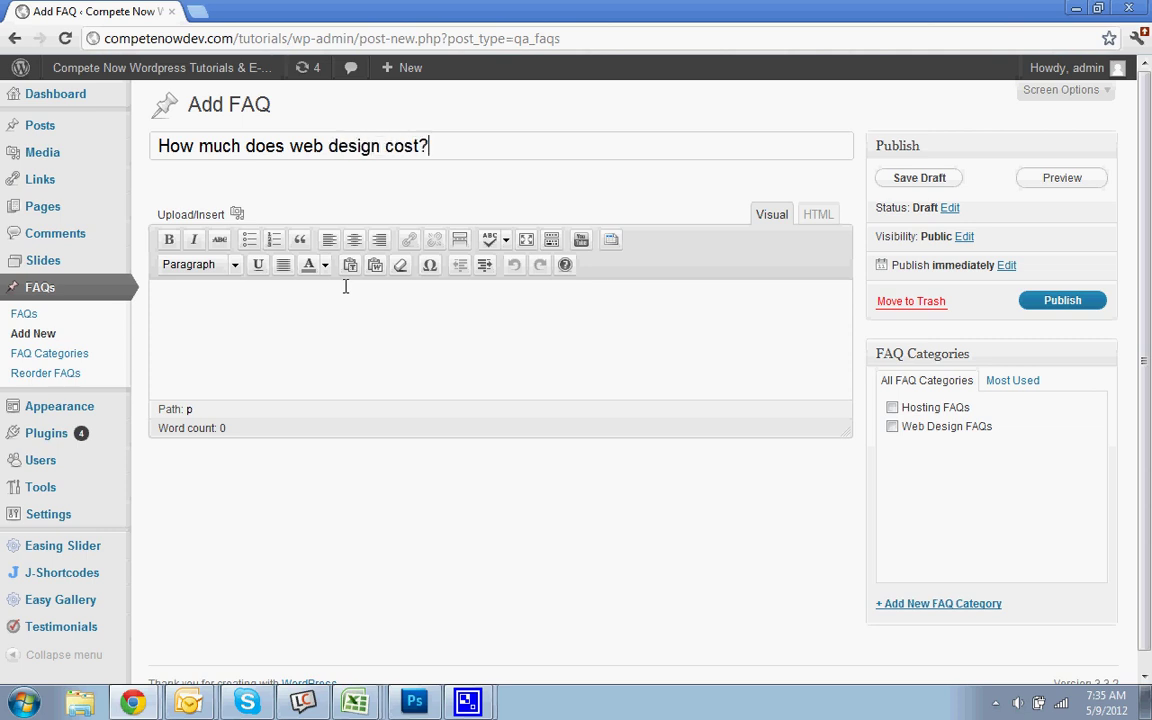
pyautogui.click(345, 287)
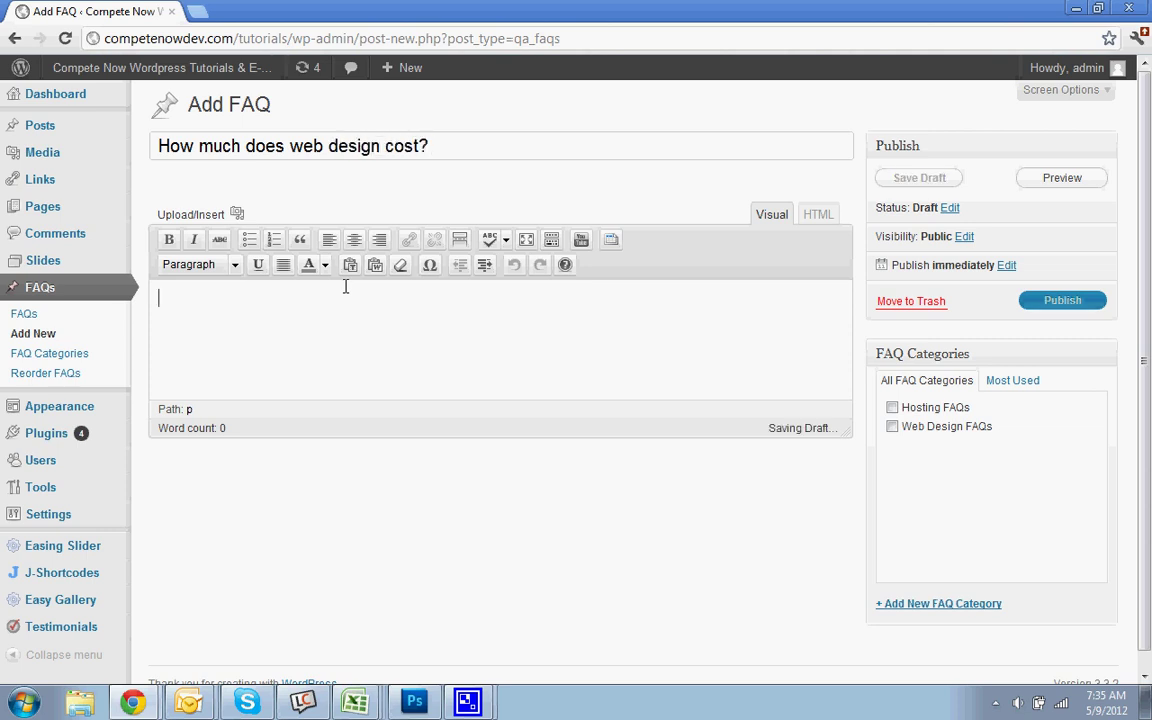
pyautogui.write('It depends.')
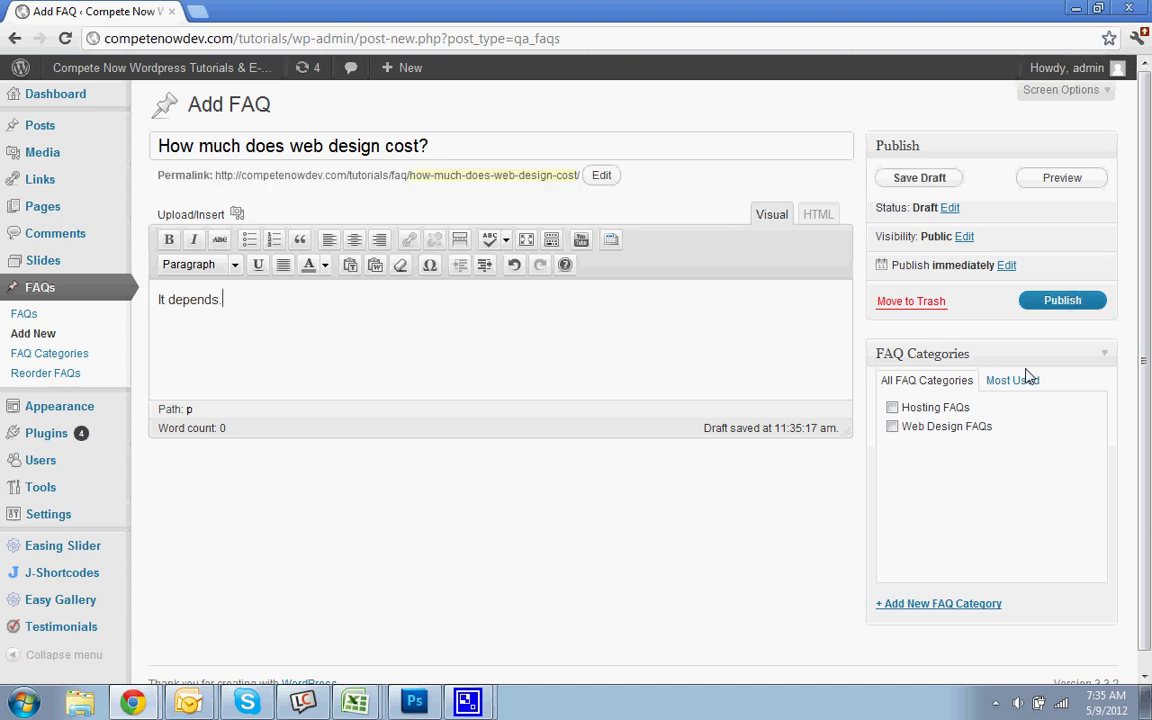
pyautogui.click(960, 428)
pyautogui.click(1048, 311)
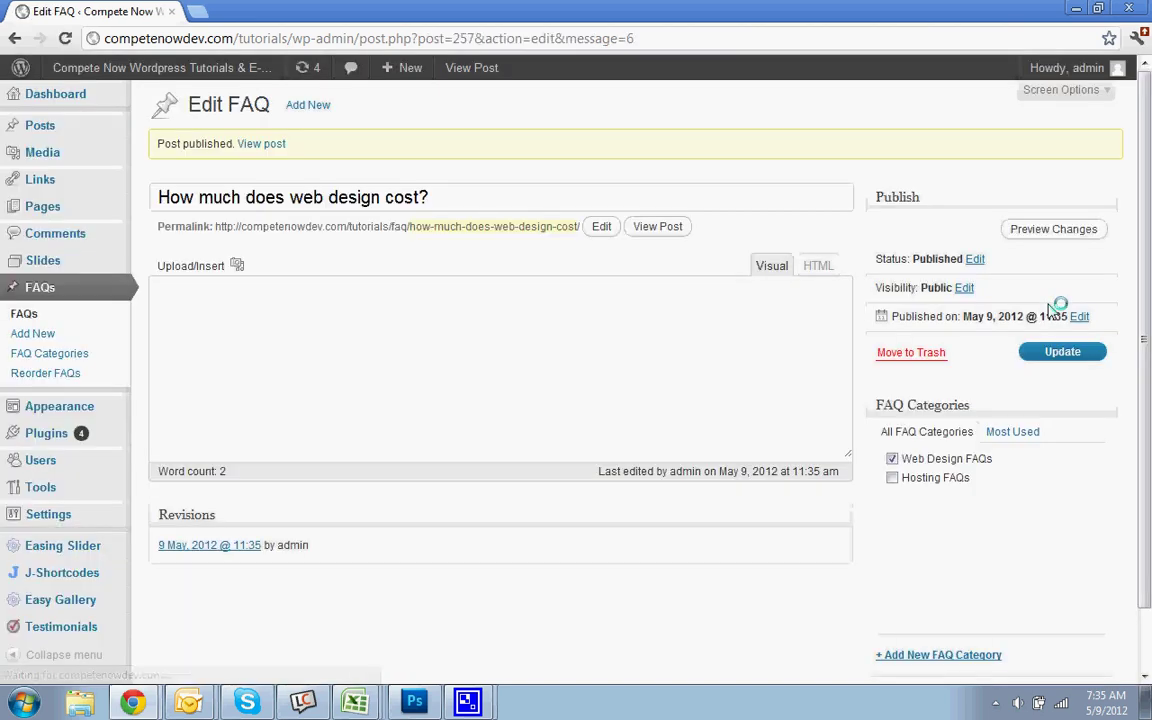
# - Publish another FAQ titled "Can I update my website on my own?" with the answer "Yes." in the Web Design FAQs category
pyautogui.click(300, 106)
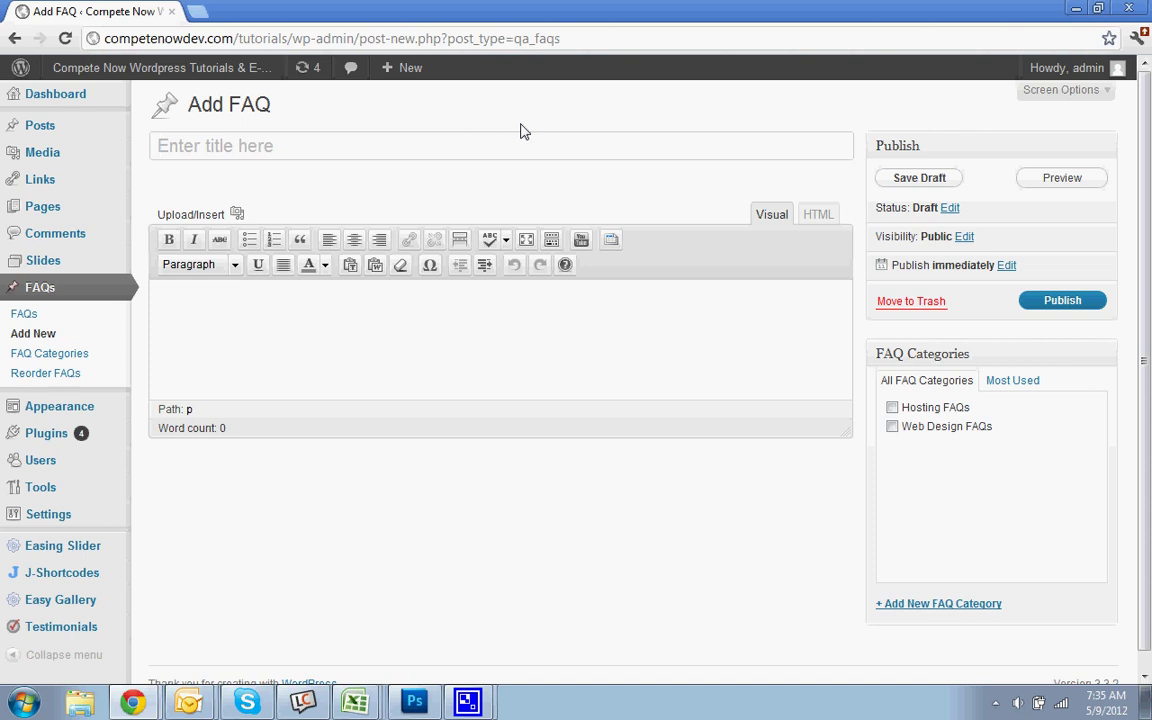
pyautogui.click(520, 133)
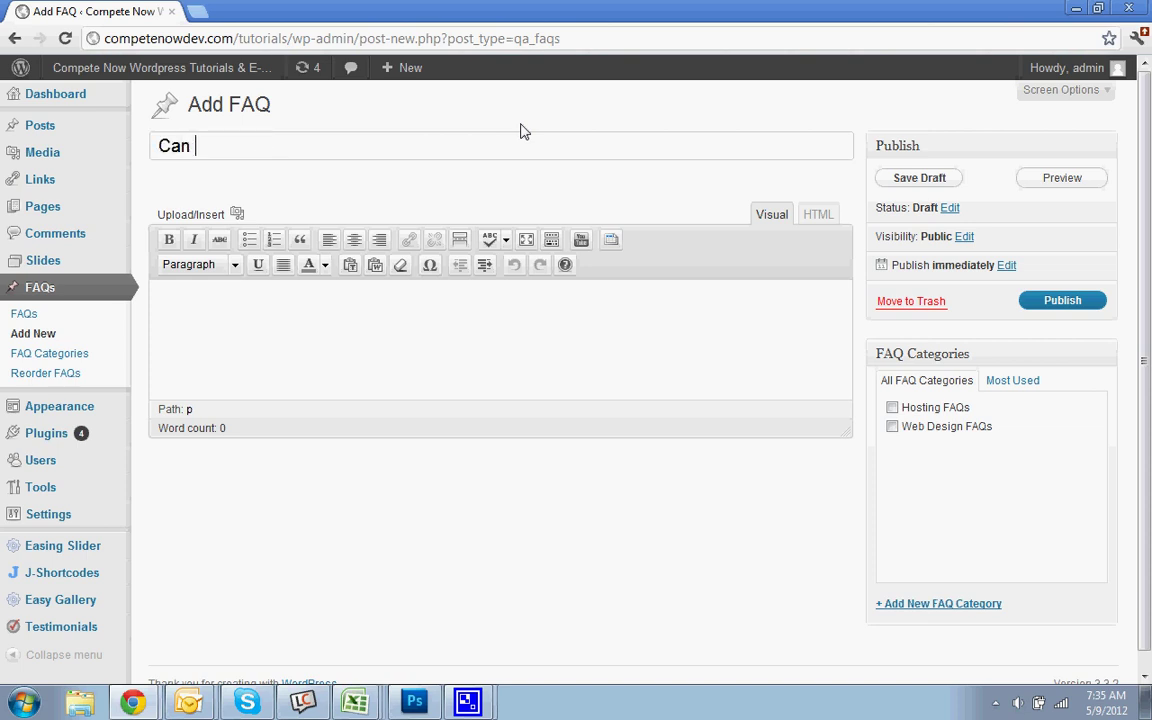
pyautogui.write('Can I update my ')
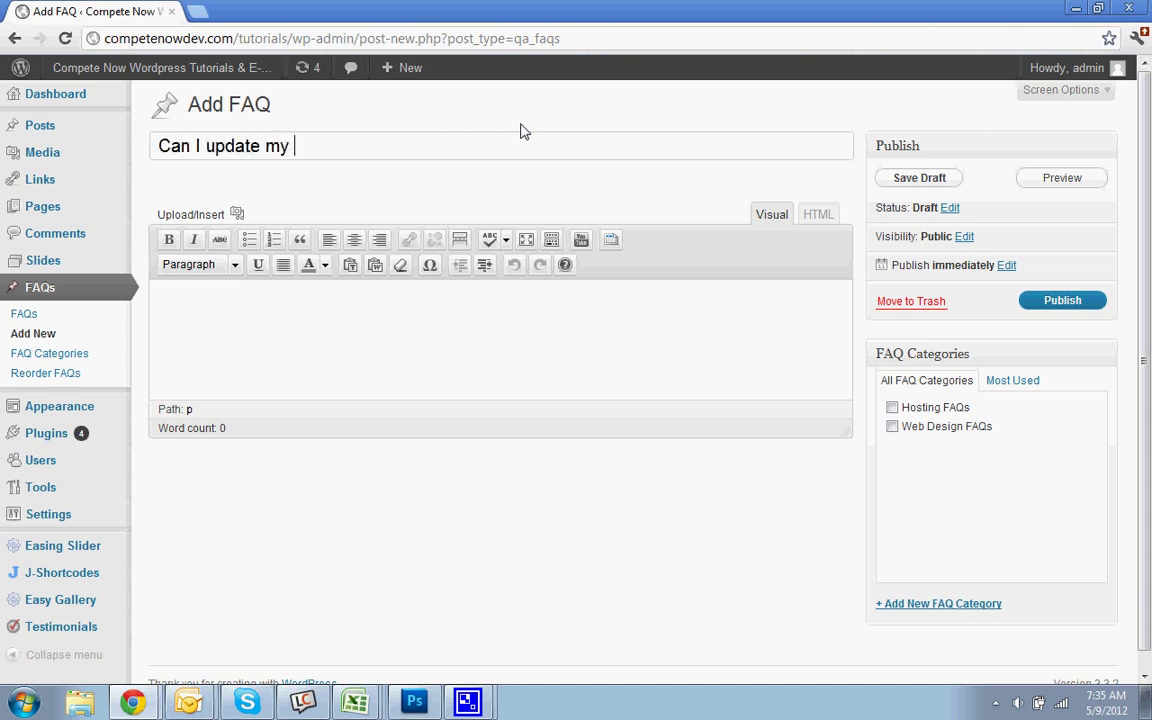
pyautogui.write('website on ')
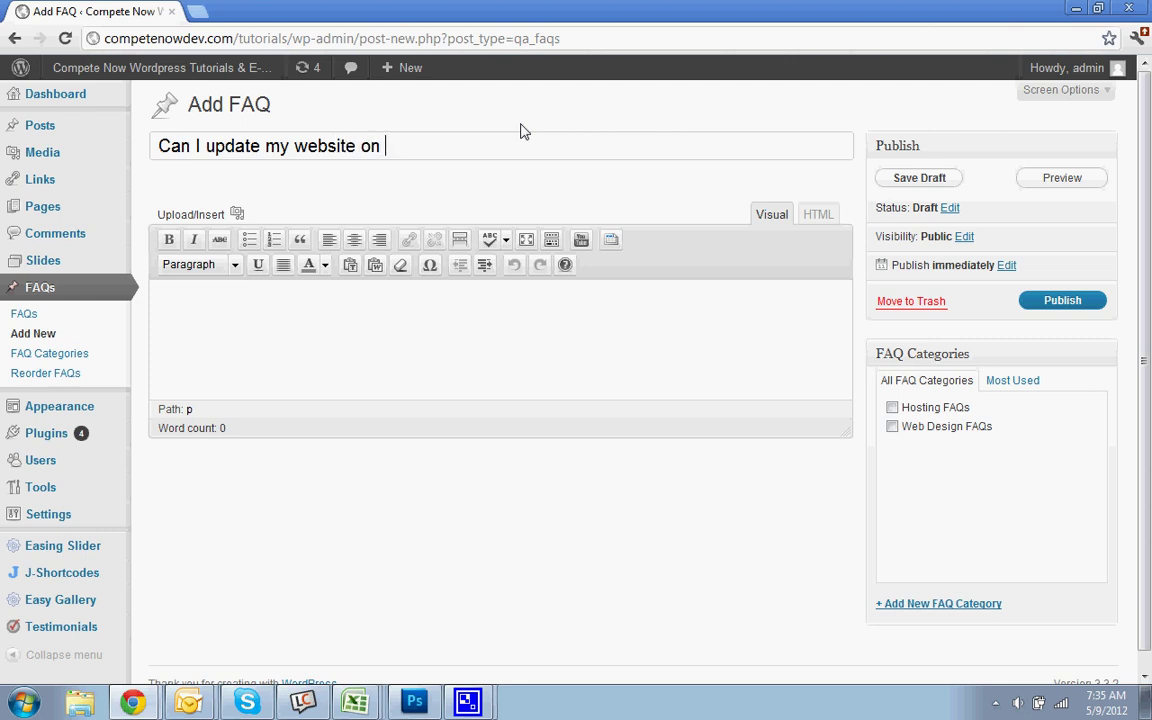
pyautogui.write('my own?')
pyautogui.press('Tab')
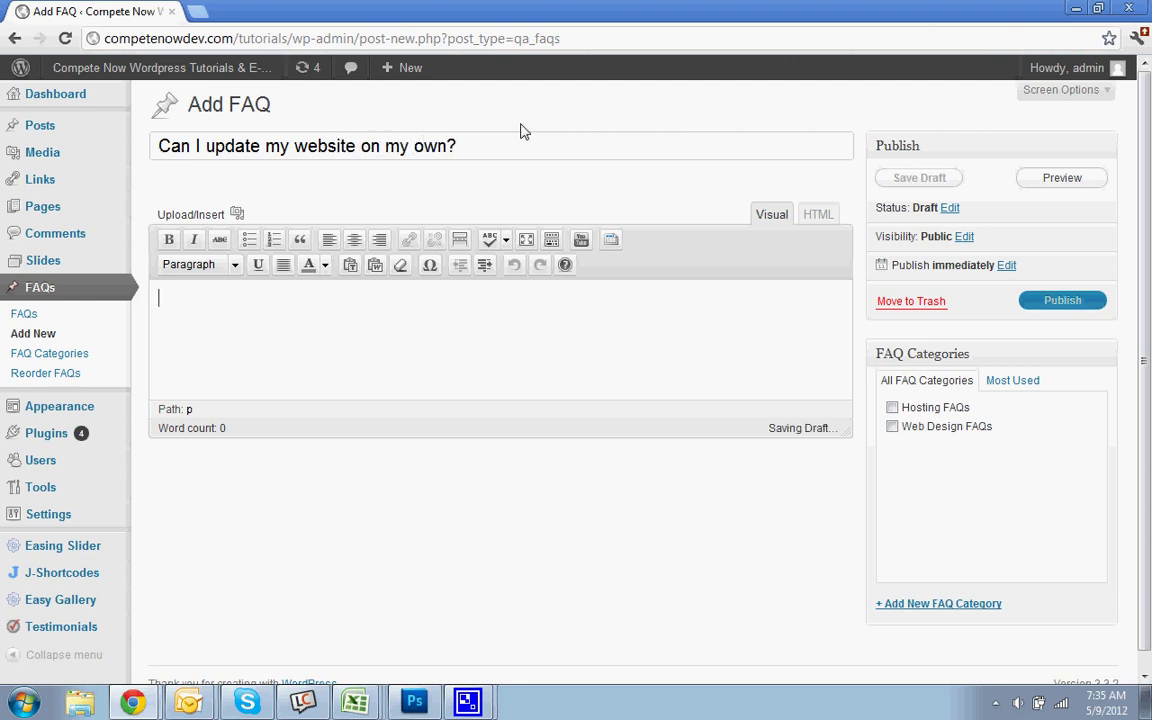
pyautogui.write('Yes.')
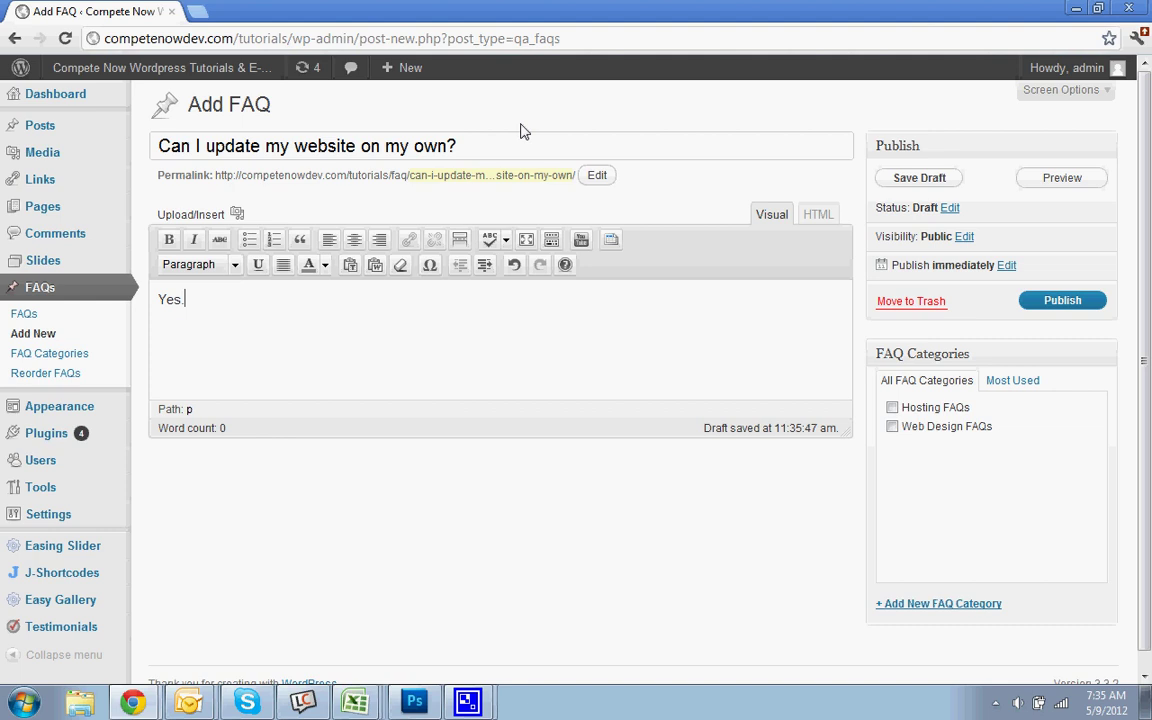
pyautogui.click(941, 428)
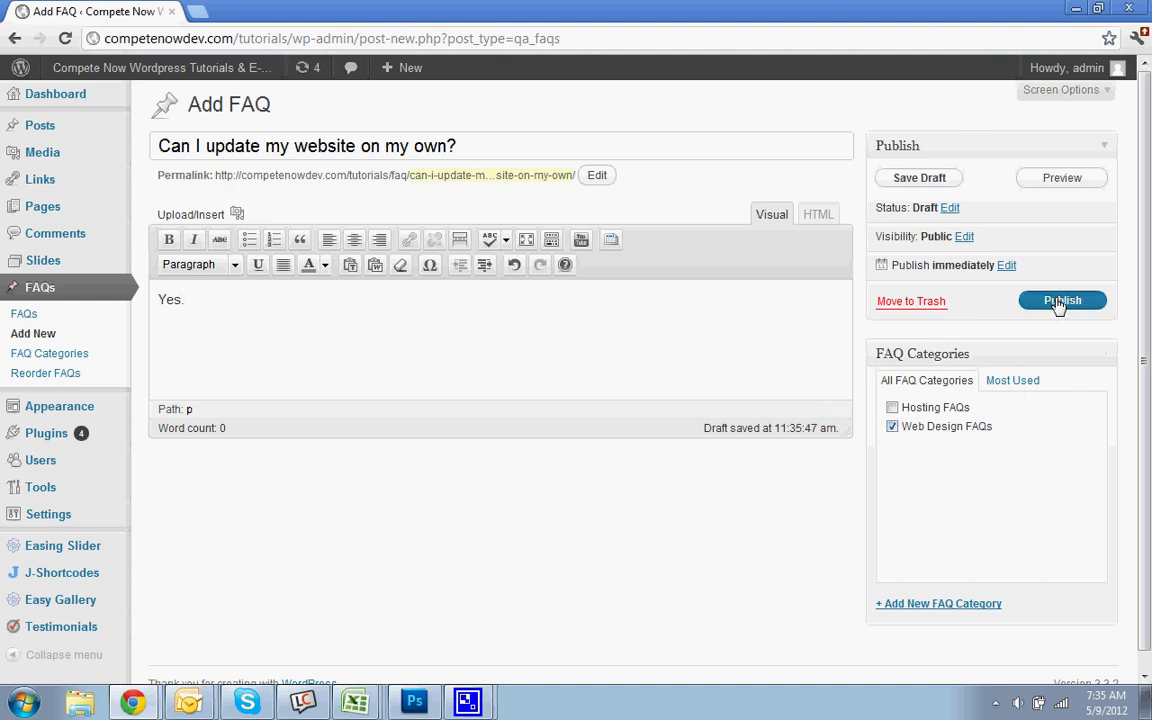
pyautogui.click(1058, 303)
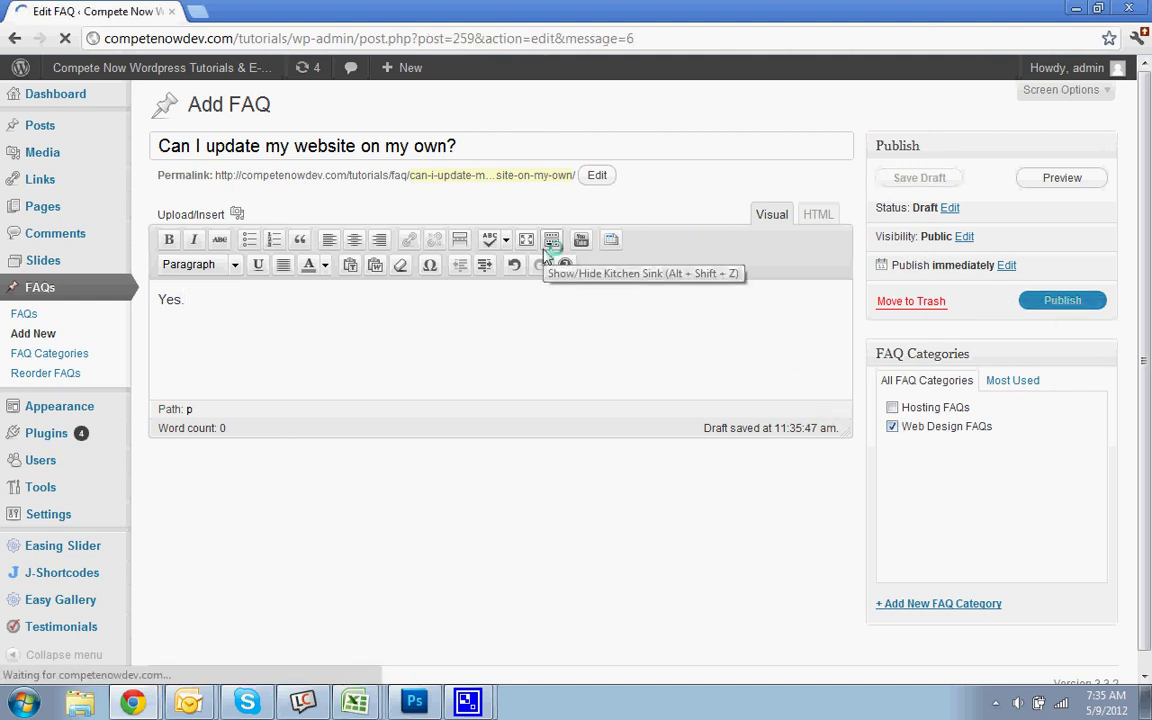
# - Publish a new FAQ titled "How much does it cost?" with the answer "It depends." in the Hosting FAQs category
pyautogui.click(312, 108)
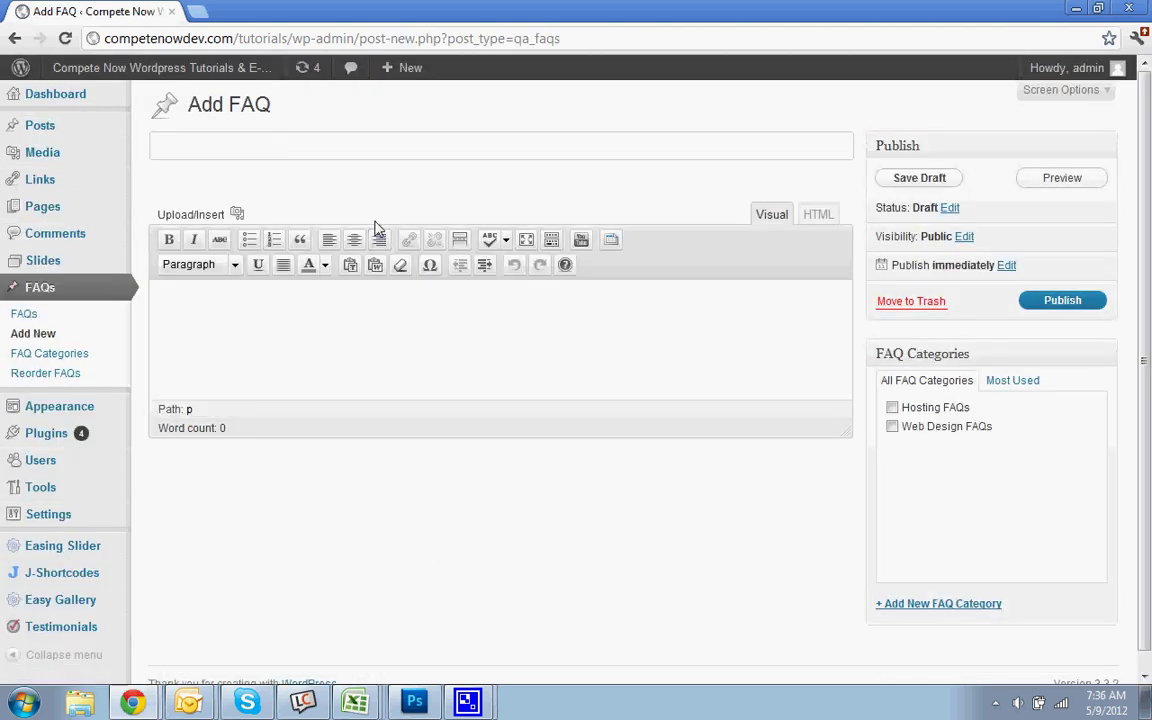
pyautogui.write('How much does it cost?')
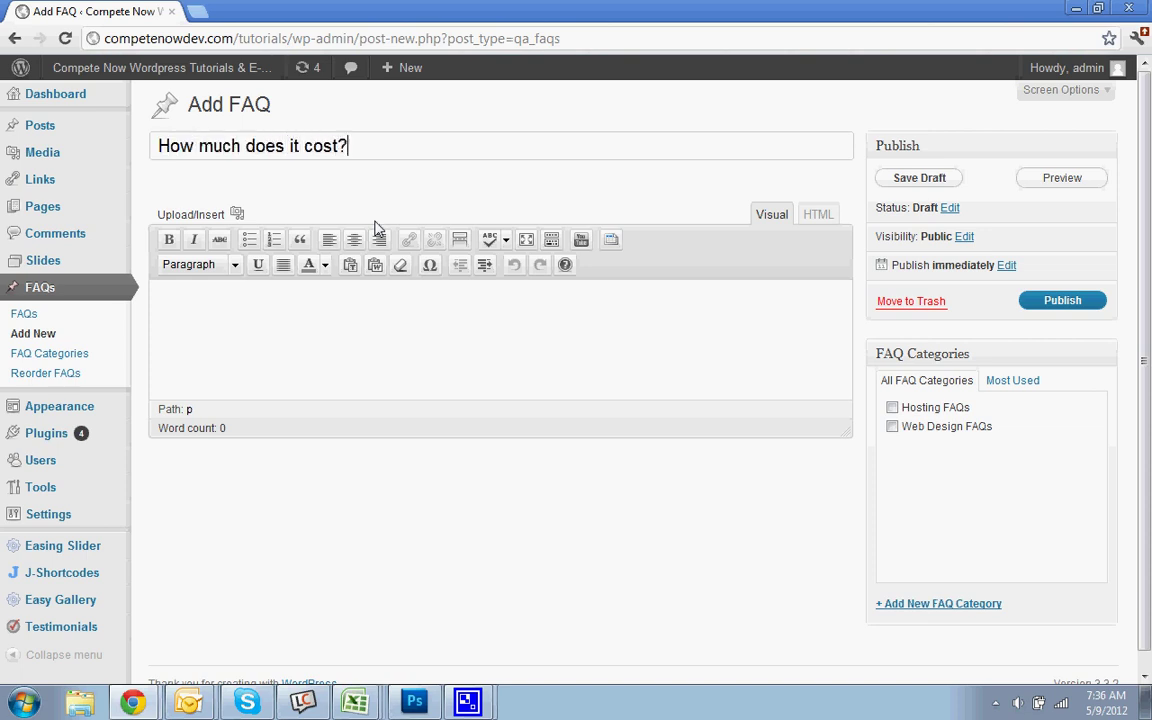
pyautogui.press('Tab')
pyautogui.write('It depend')
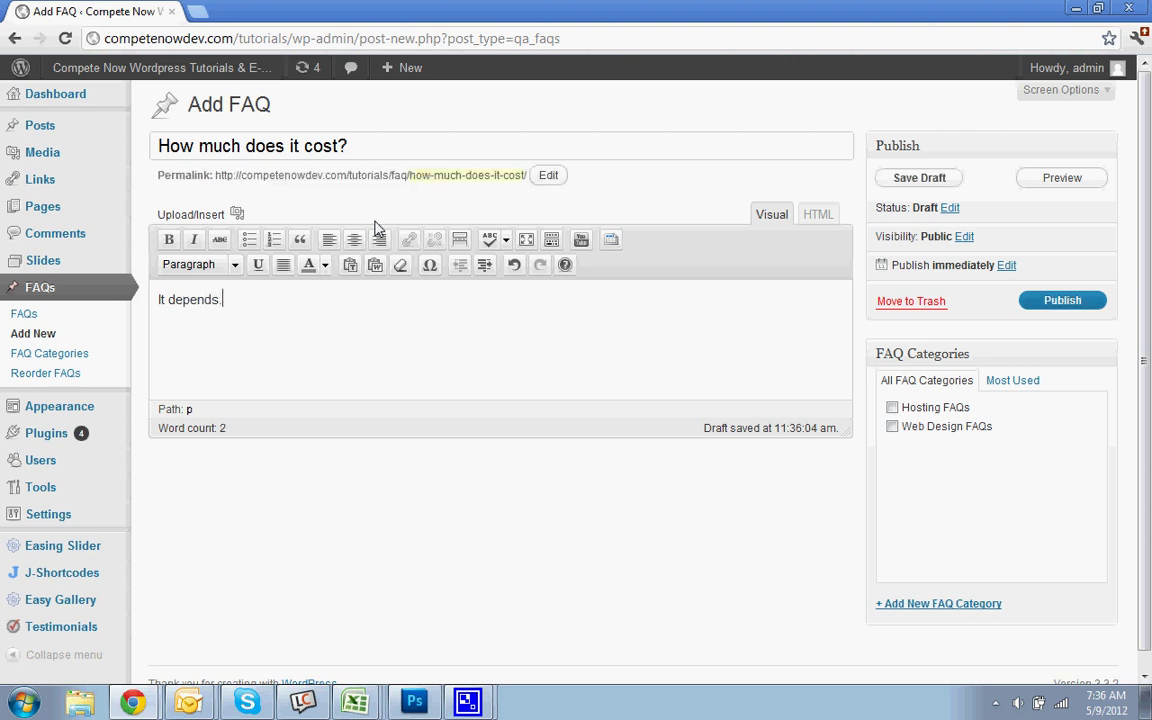
pyautogui.click(892, 407)
pyautogui.click(1078, 308)
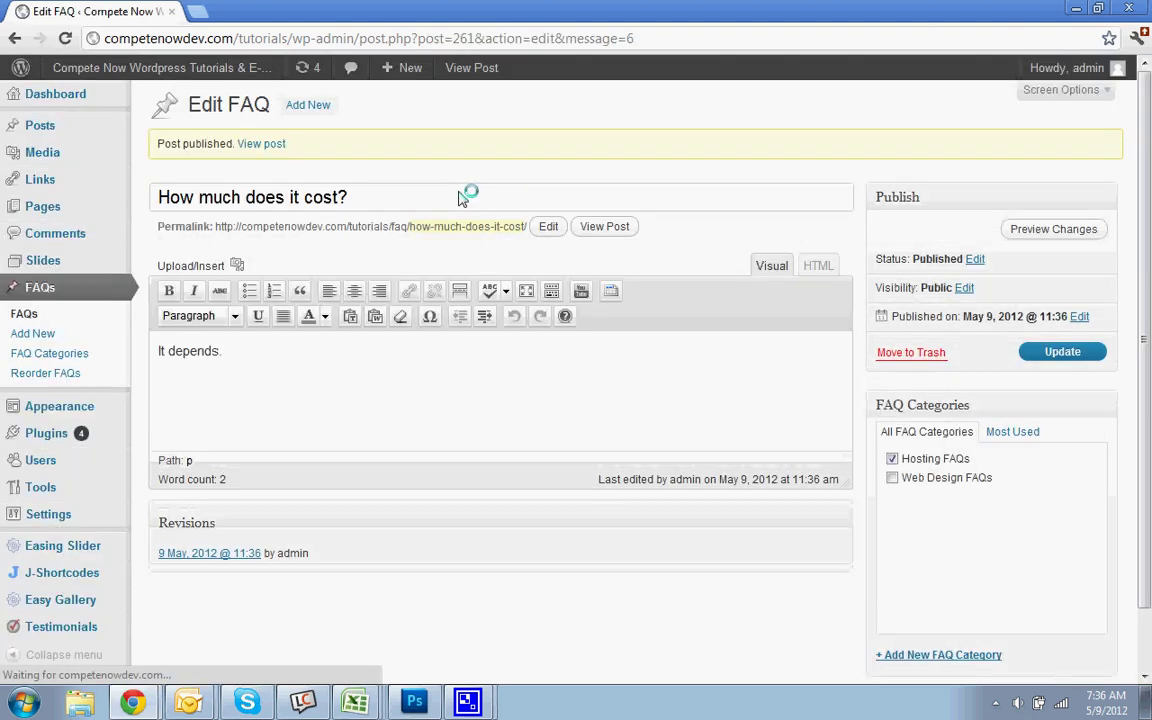
# - Publish another FAQ titled "How much space do I need?" with the answer "It depends." in the Hosting FAQs category
pyautogui.click(308, 105)
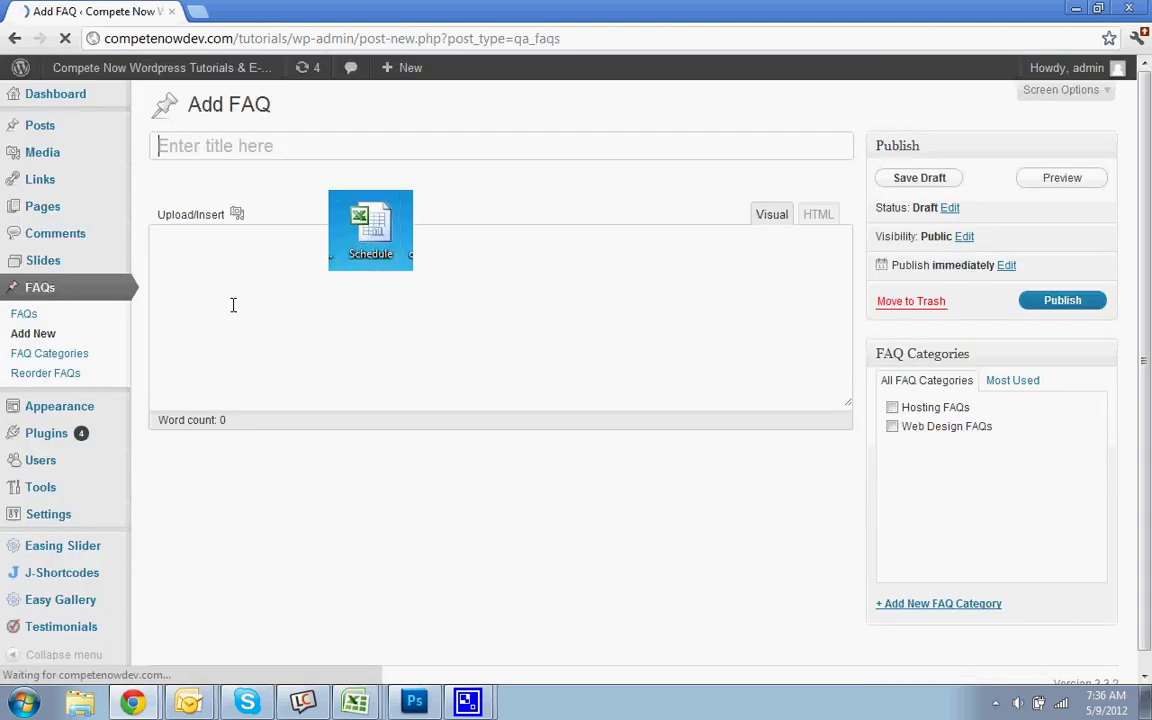
pyautogui.click(280, 147)
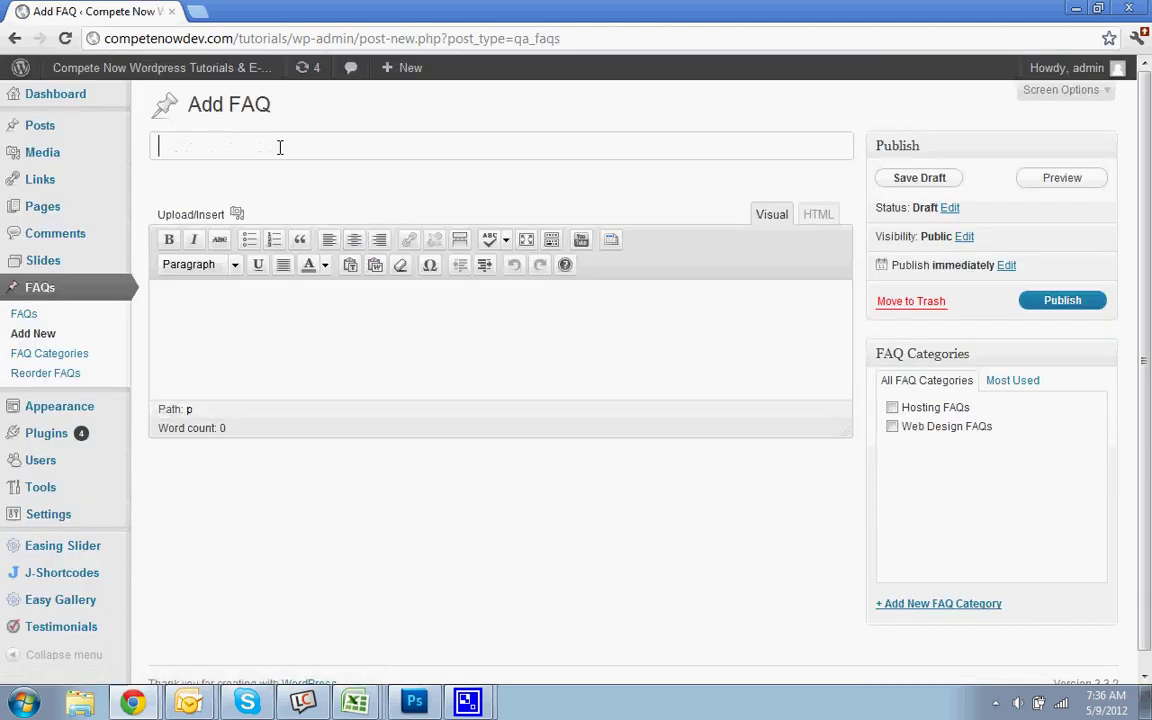
pyautogui.write('How much space d')
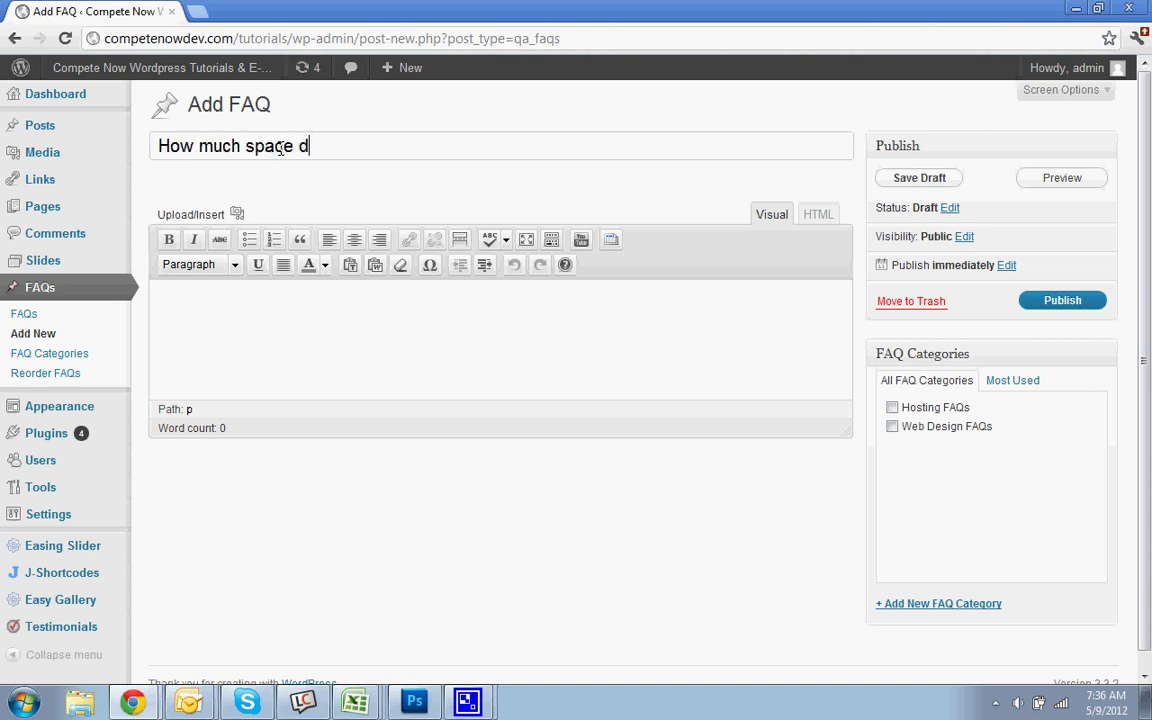
pyautogui.write('o I need?')
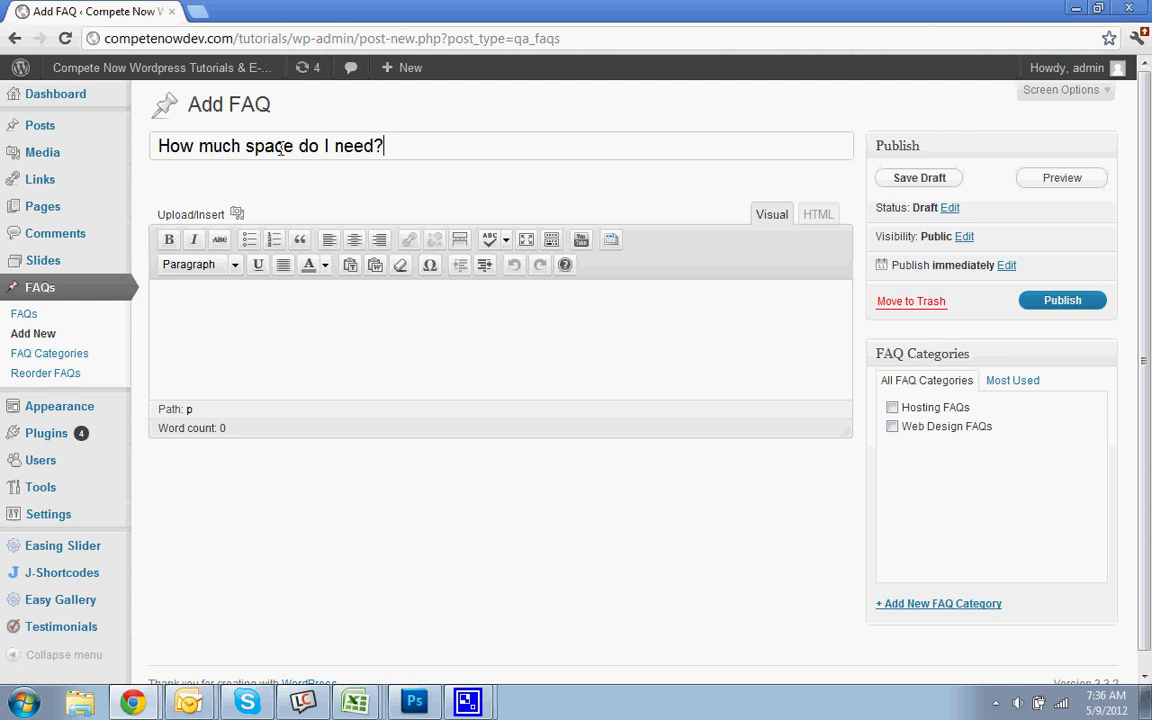
pyautogui.press('Tab')
pyautogui.write('It depen')
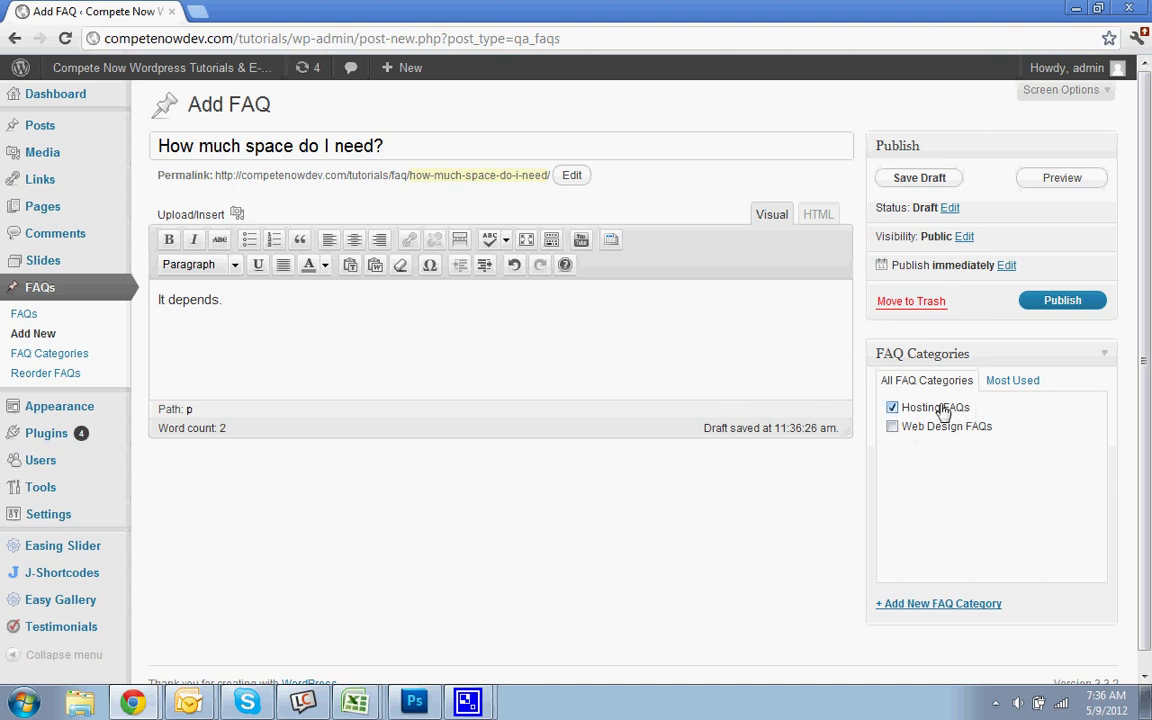
pyautogui.click(1056, 300)
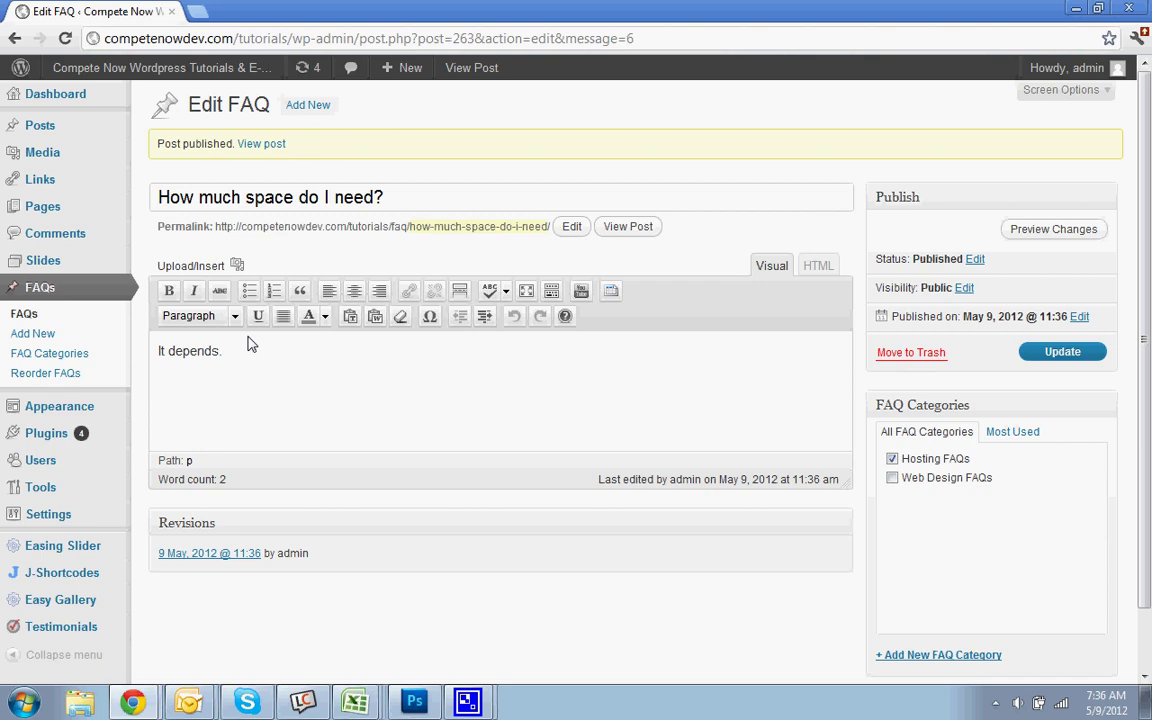
# - Visit the live site's About Us page and open that page for editing
pyautogui.scroll(-1, 347, 298)
pyautogui.scroll(1, 347, 298)
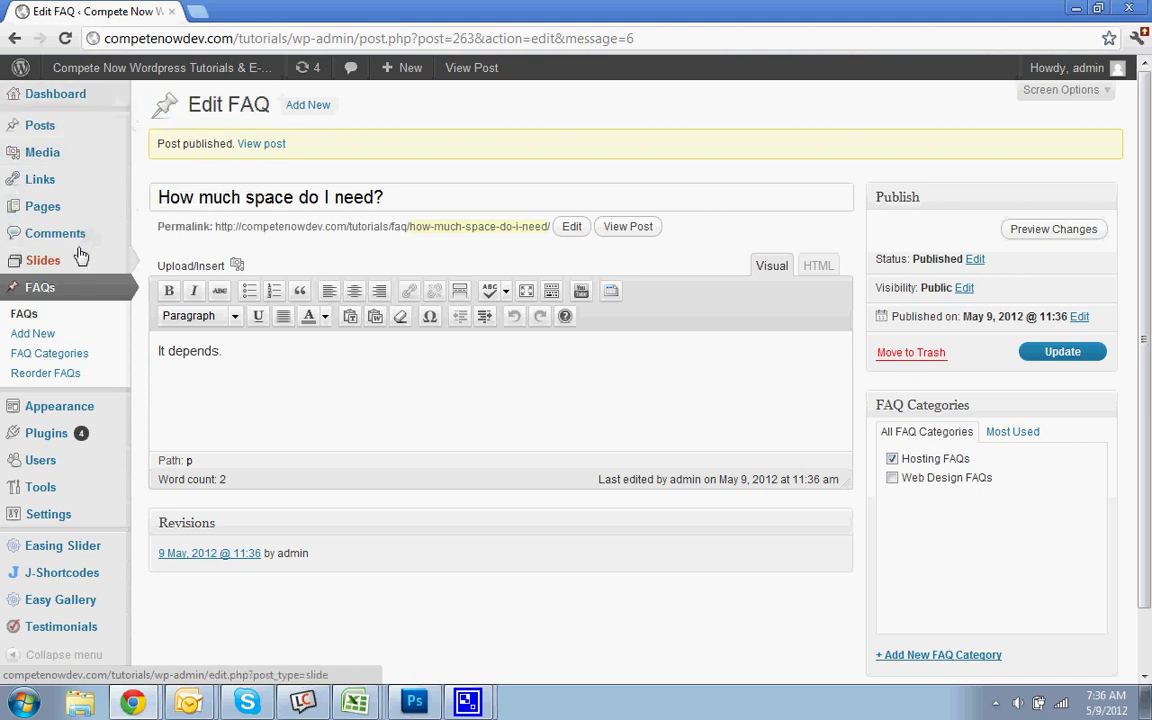
pyautogui.click(162, 72)
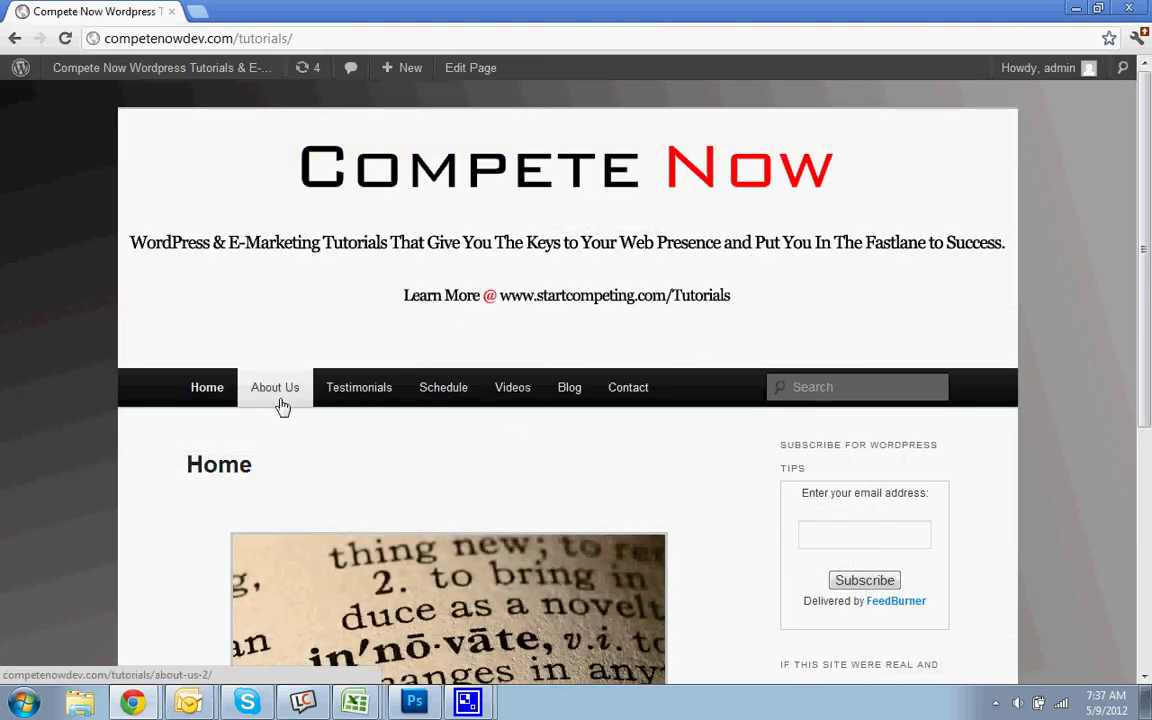
pyautogui.click(283, 406)
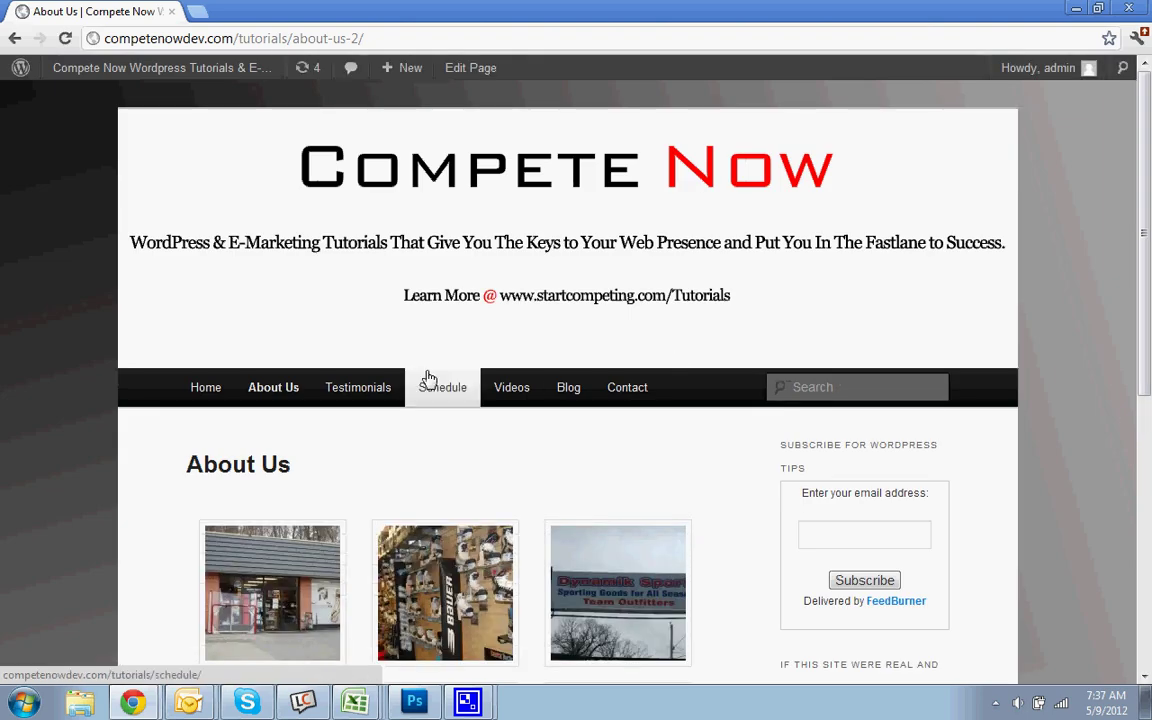
pyautogui.scroll(-3, 427, 378)
pyautogui.scroll(3, 427, 378)
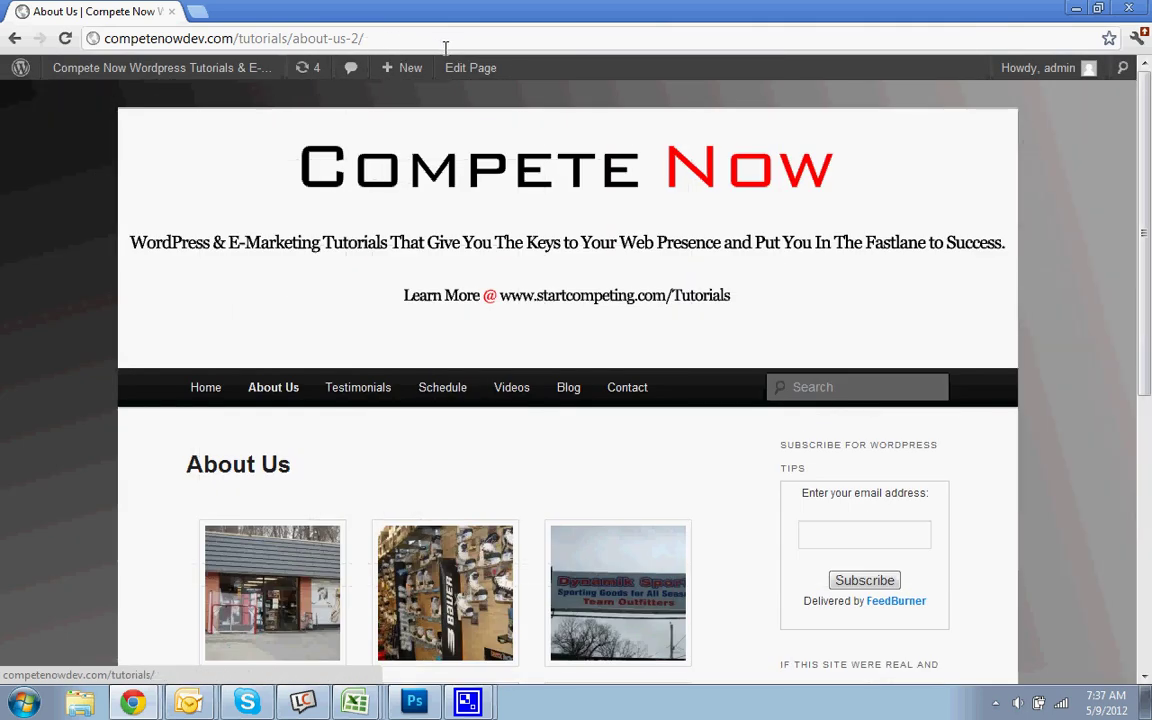
pyautogui.click(458, 70)
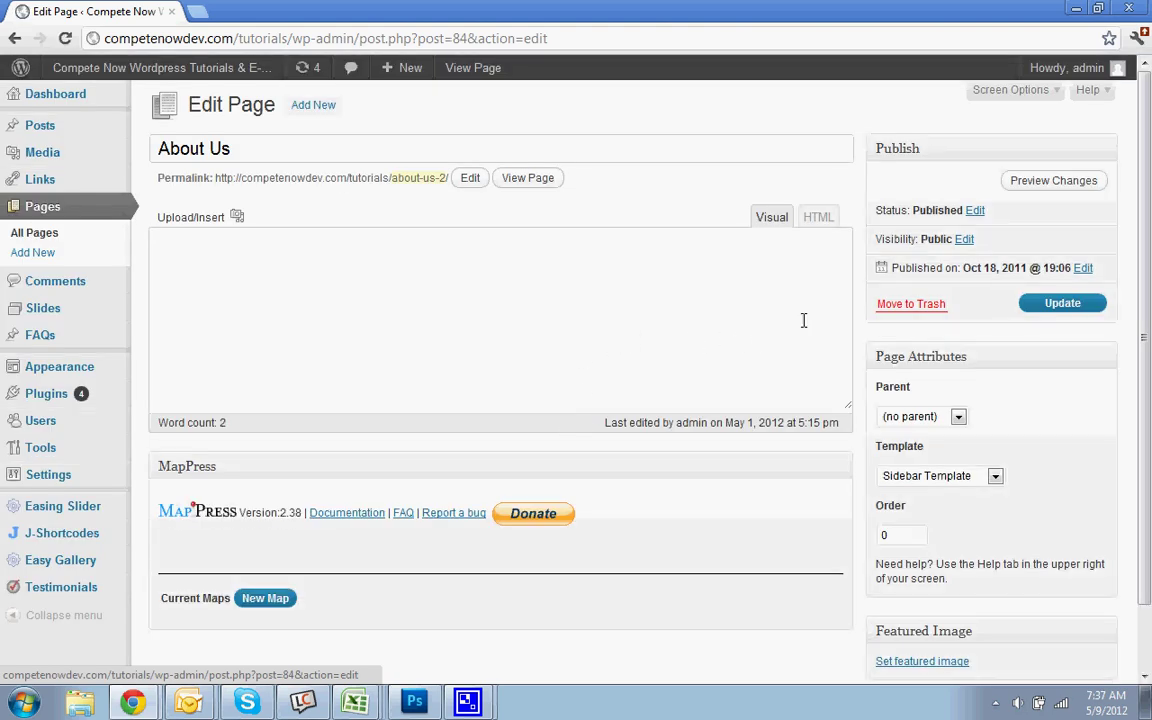
# - Replace the About Us page's gallery content with the shortcode [qa] in the HTML source and update the page
pyautogui.click(625, 368)
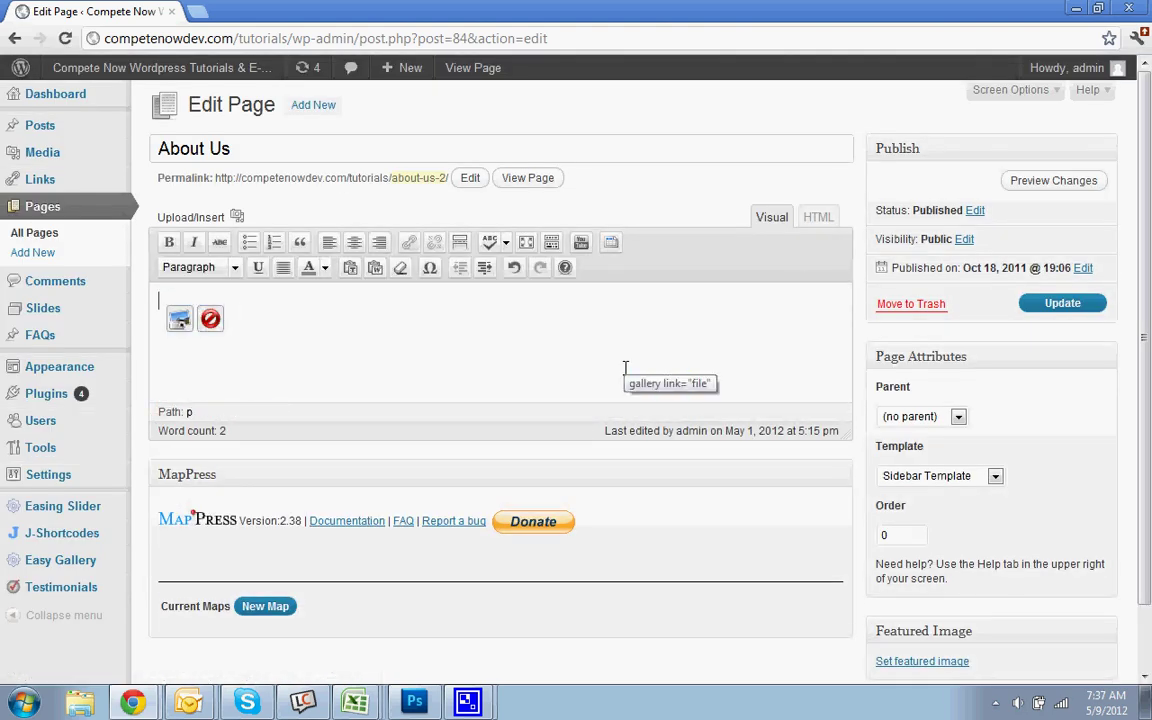
pyautogui.click(818, 217)
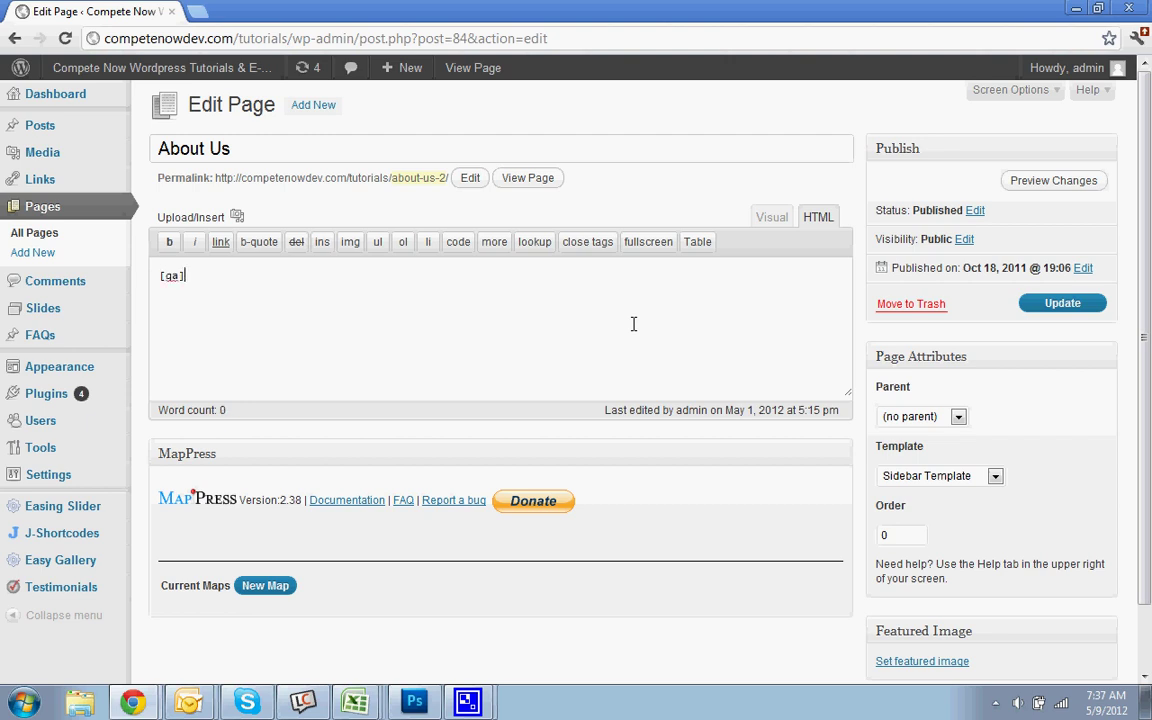
pyautogui.click(1067, 305)
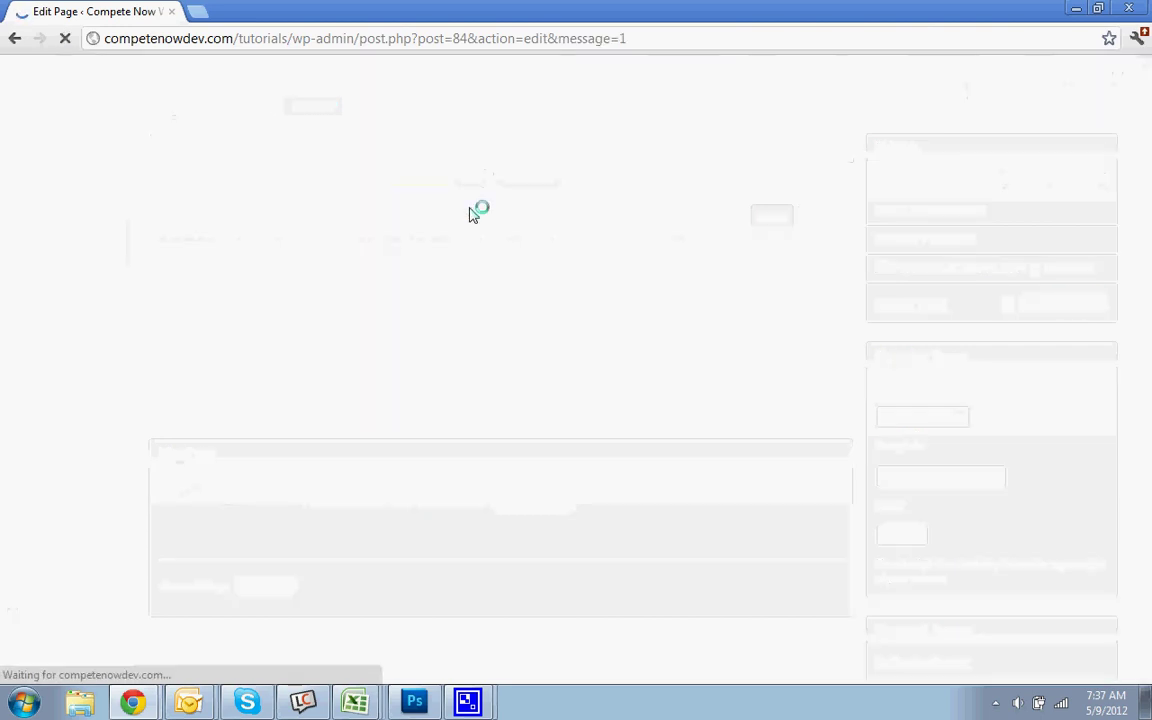
# - View the updated About Us page and expand the question "How much space do I need?" to check its answer
pyautogui.click(540, 228)
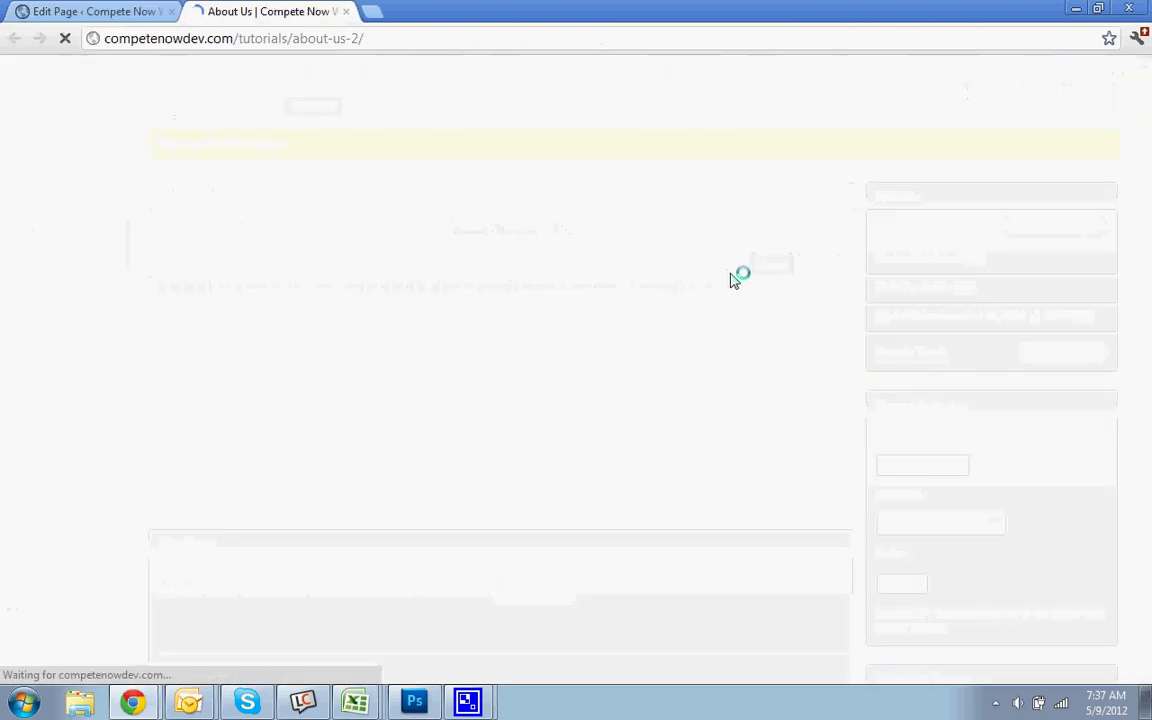
pyautogui.scroll(-1, 638, 360)
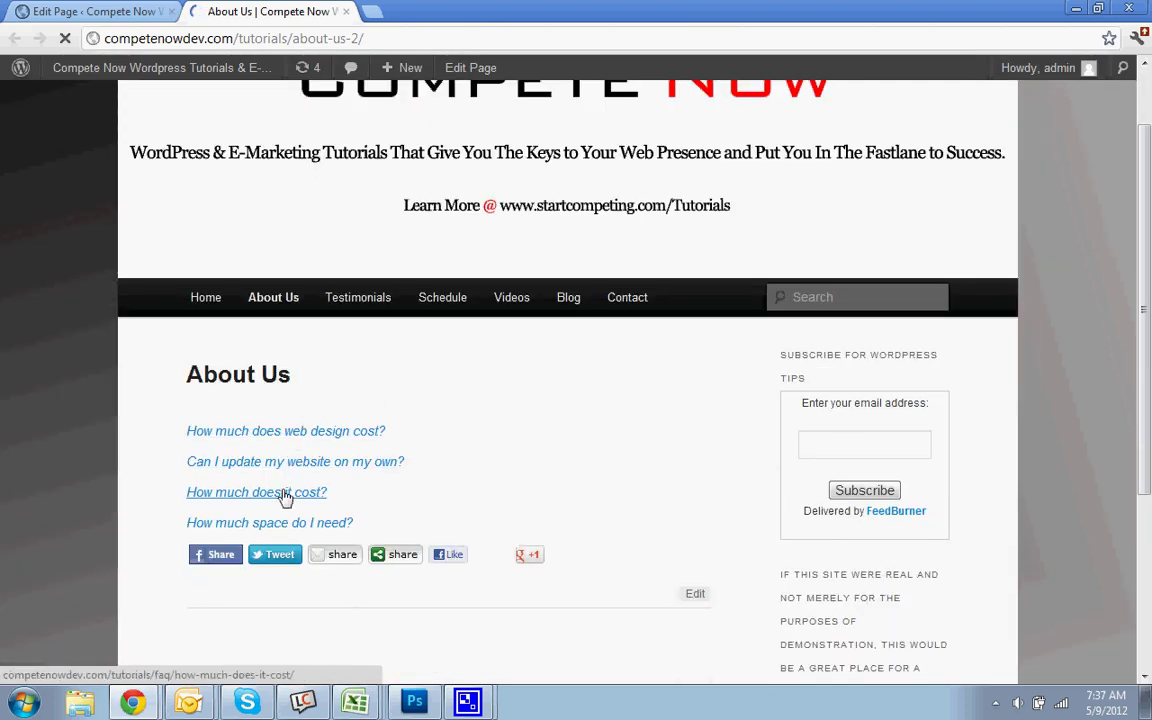
pyautogui.scroll(-1, 380, 465)
pyautogui.click(312, 438)
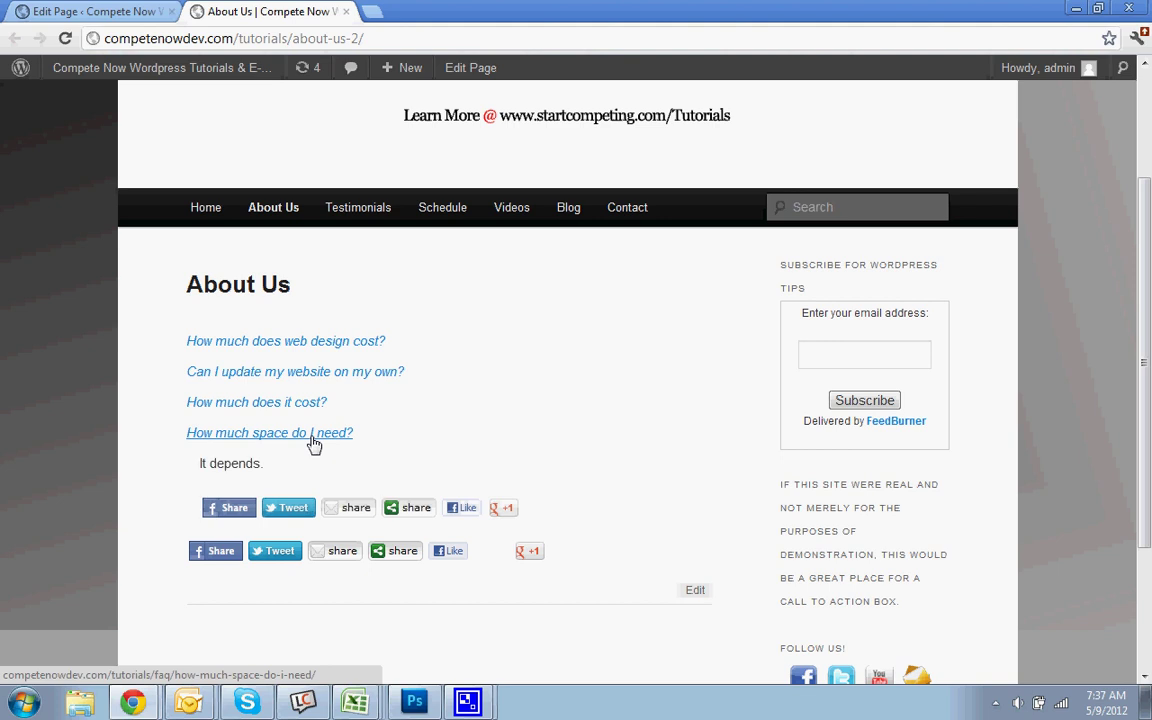
# - Expand and collapse the other questions on the live About Us page to check their answers
pyautogui.click(283, 405)
pyautogui.click(281, 380)
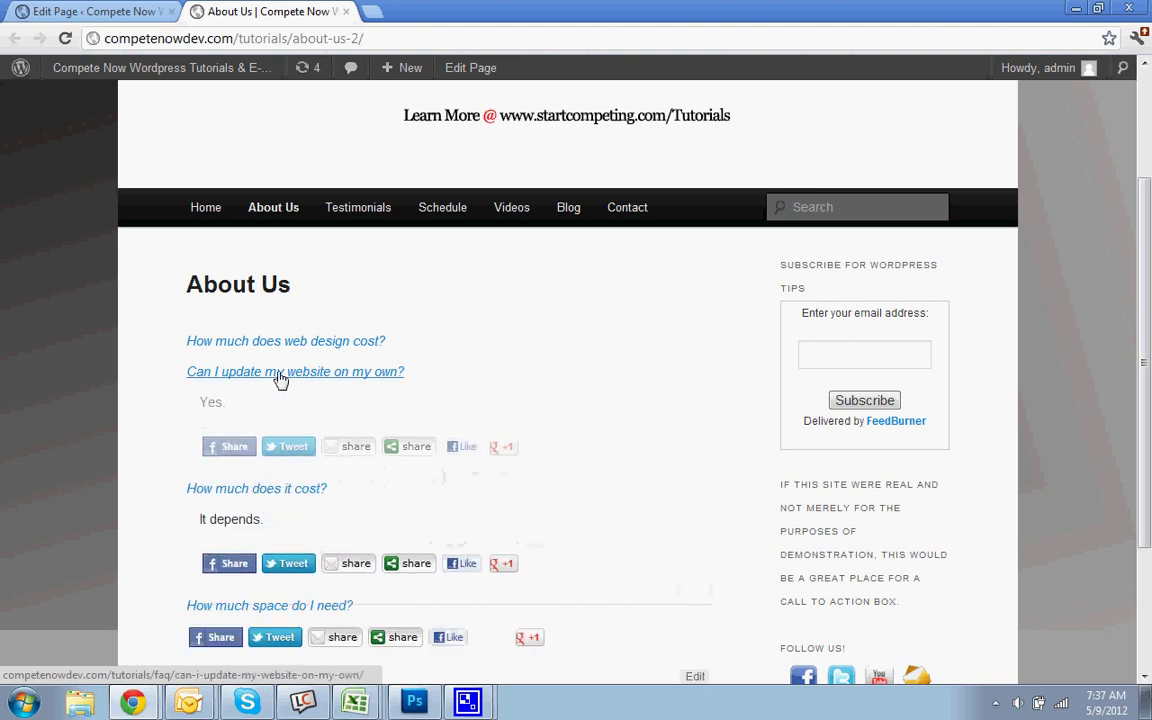
pyautogui.click(284, 343)
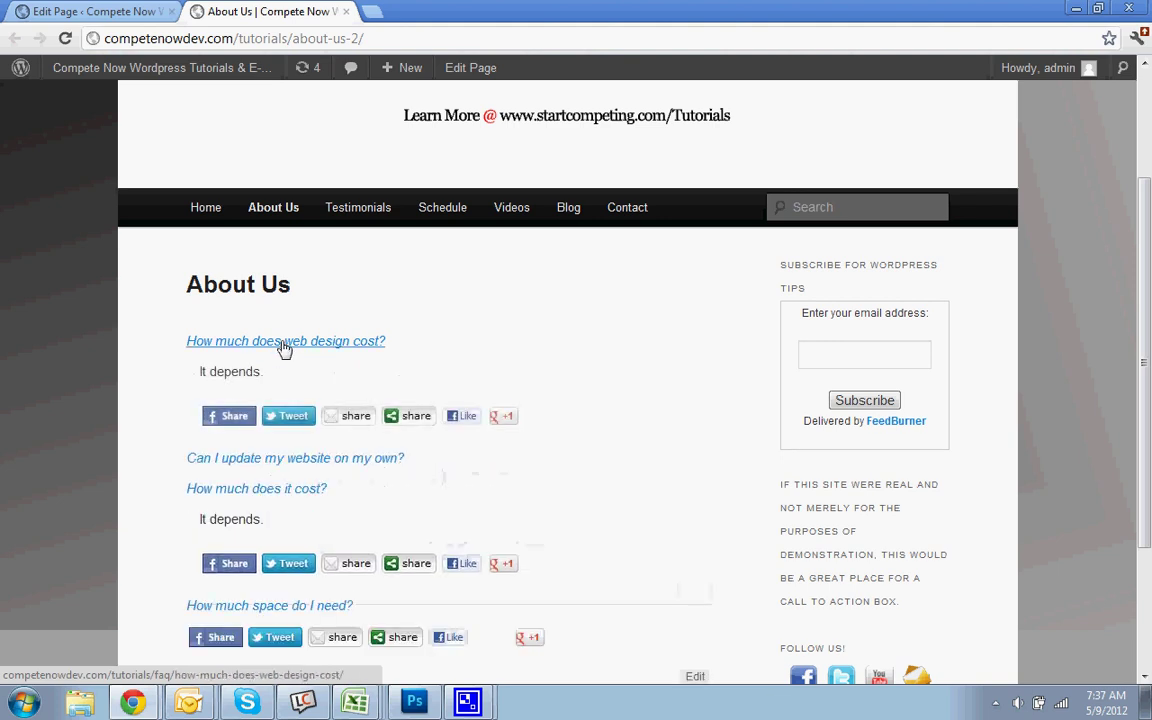
pyautogui.click(283, 344)
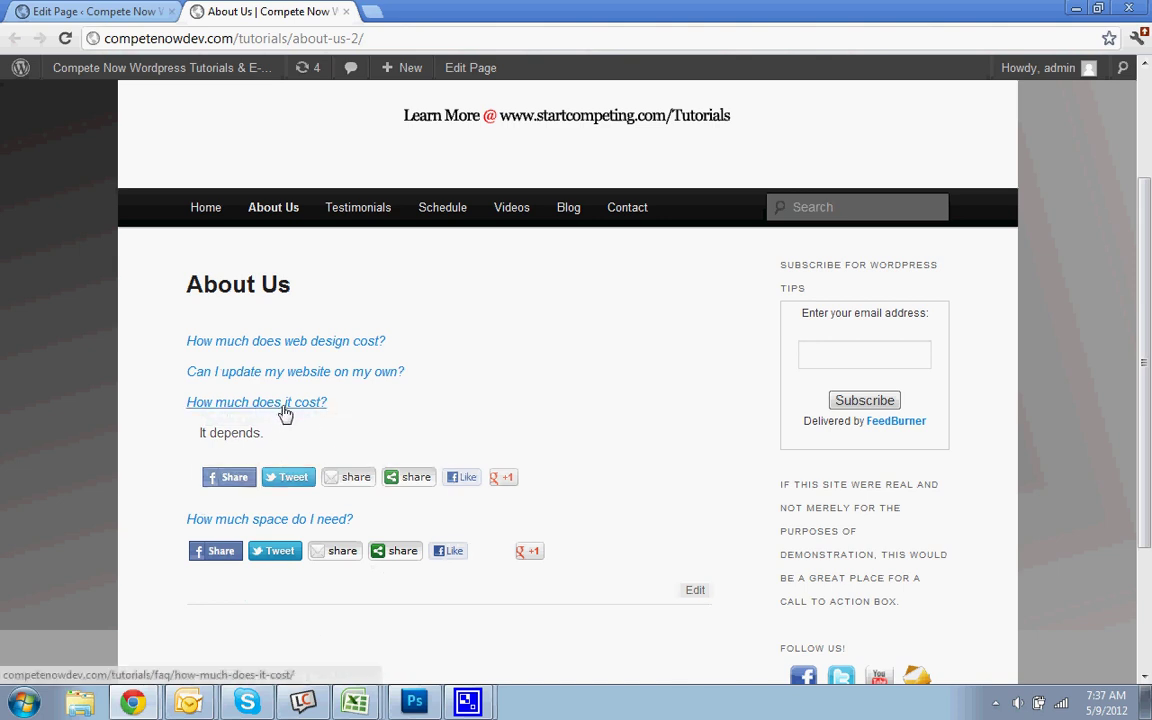
pyautogui.click(285, 405)
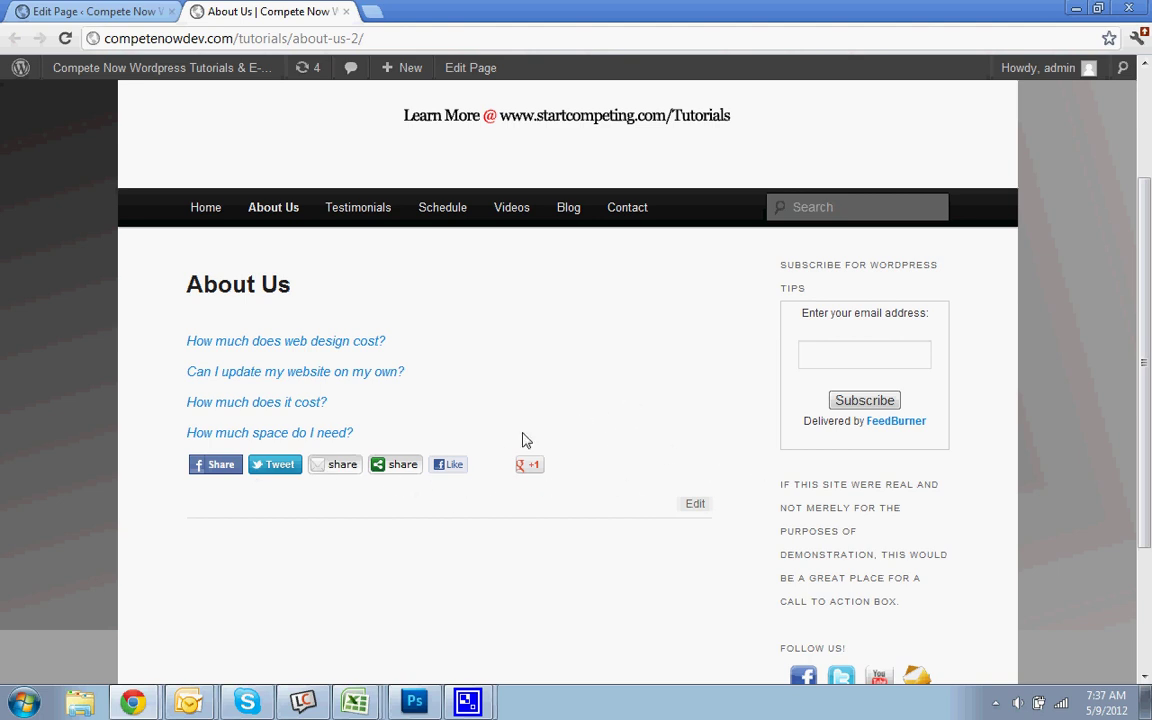
pyautogui.click(250, 341)
pyautogui.click(250, 341)
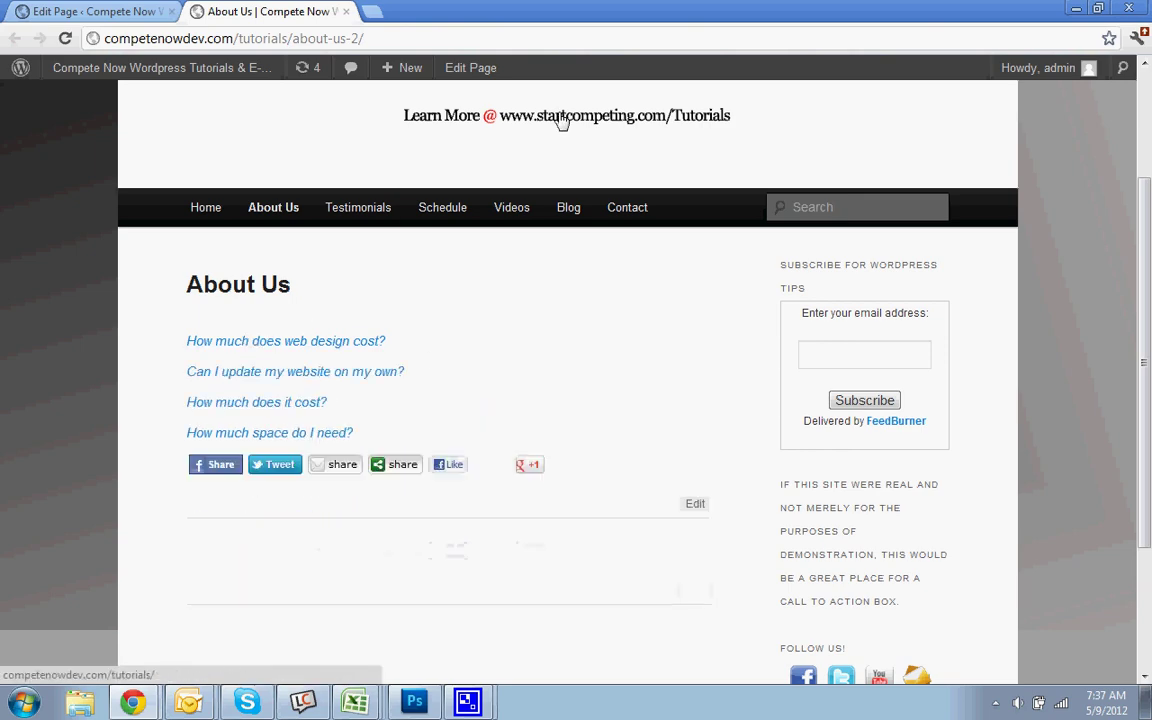
pyautogui.scroll(2, 424, 283)
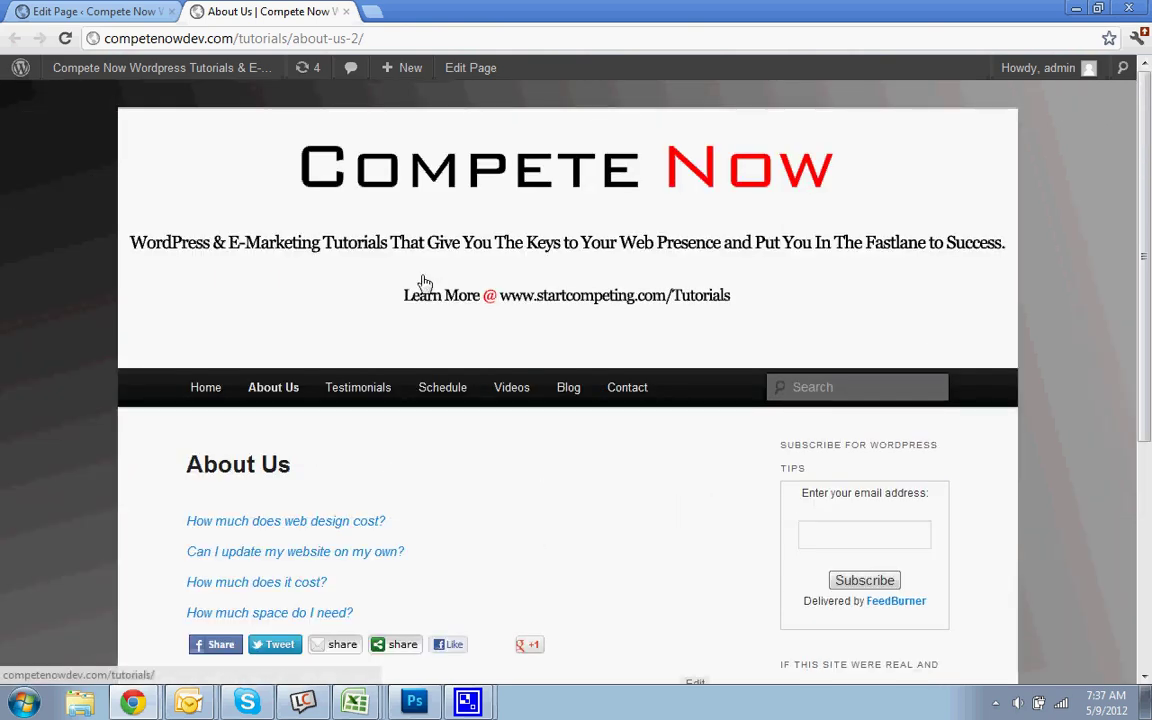
pyautogui.scroll(-3, 422, 360)
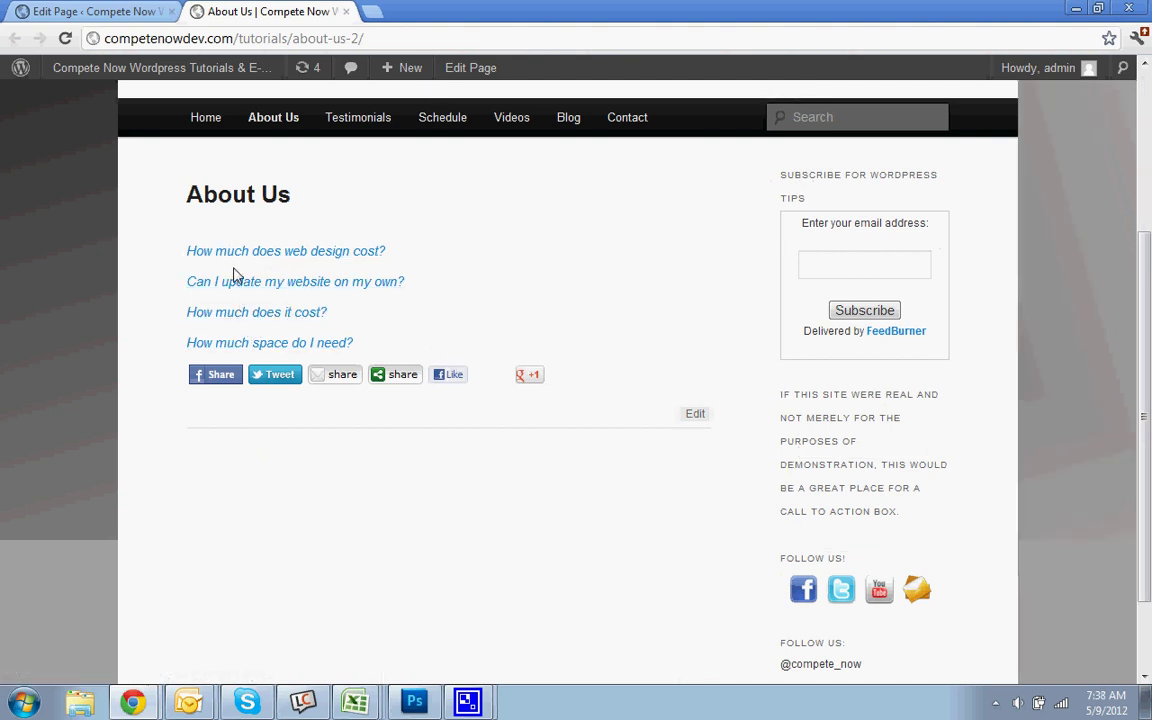
pyautogui.scroll(3, 236, 274)
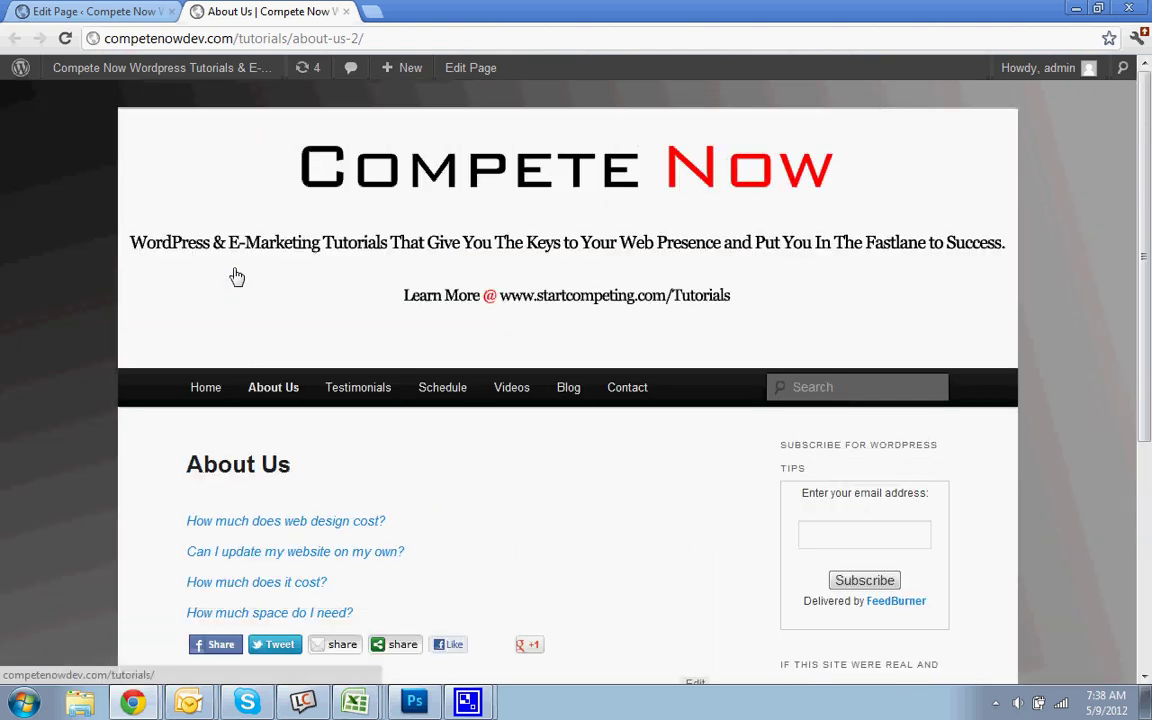
pyautogui.scroll(-1, 236, 276)
pyautogui.scroll(1, 236, 276)
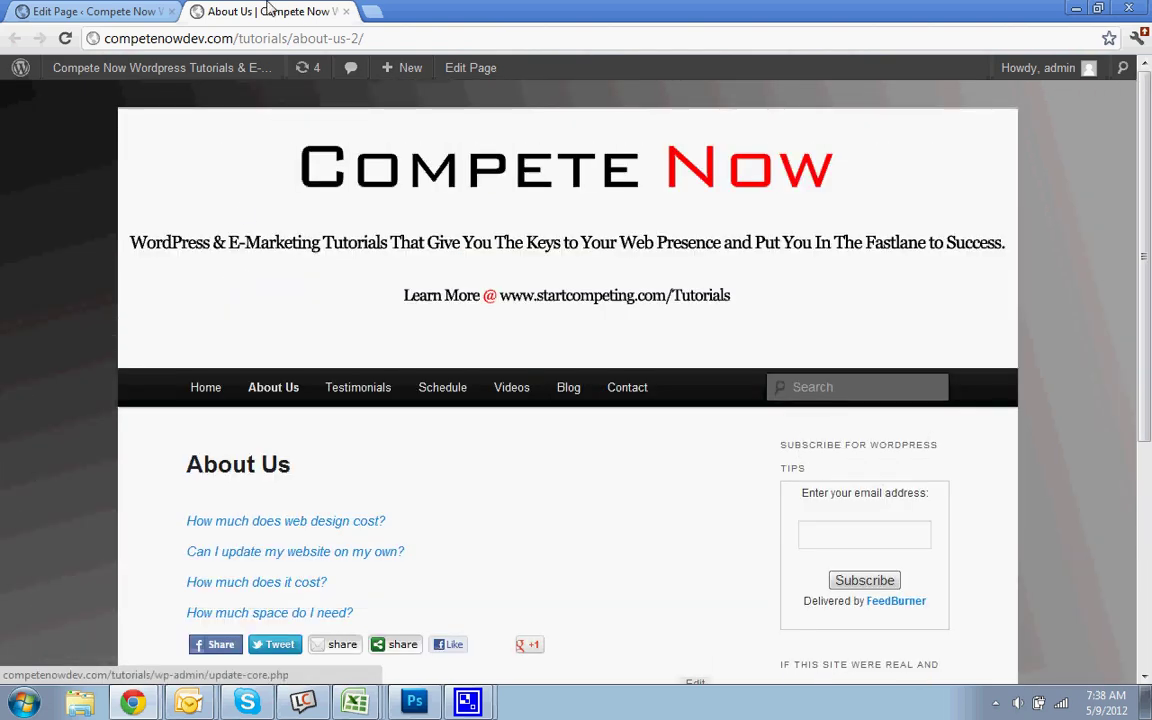
# - Return to editing the About Us page and replace its content with the shortcode [qa cat="cheese"]
pyautogui.click(95, 11)
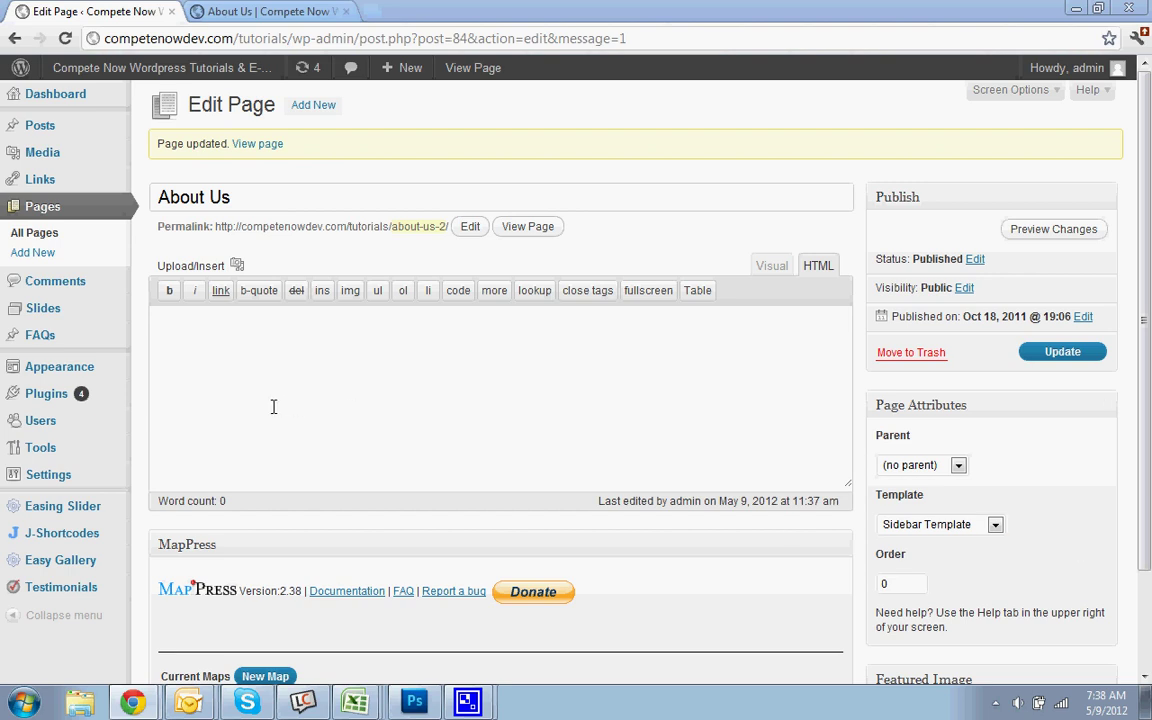
pyautogui.write('[qa cat="cheese"]')
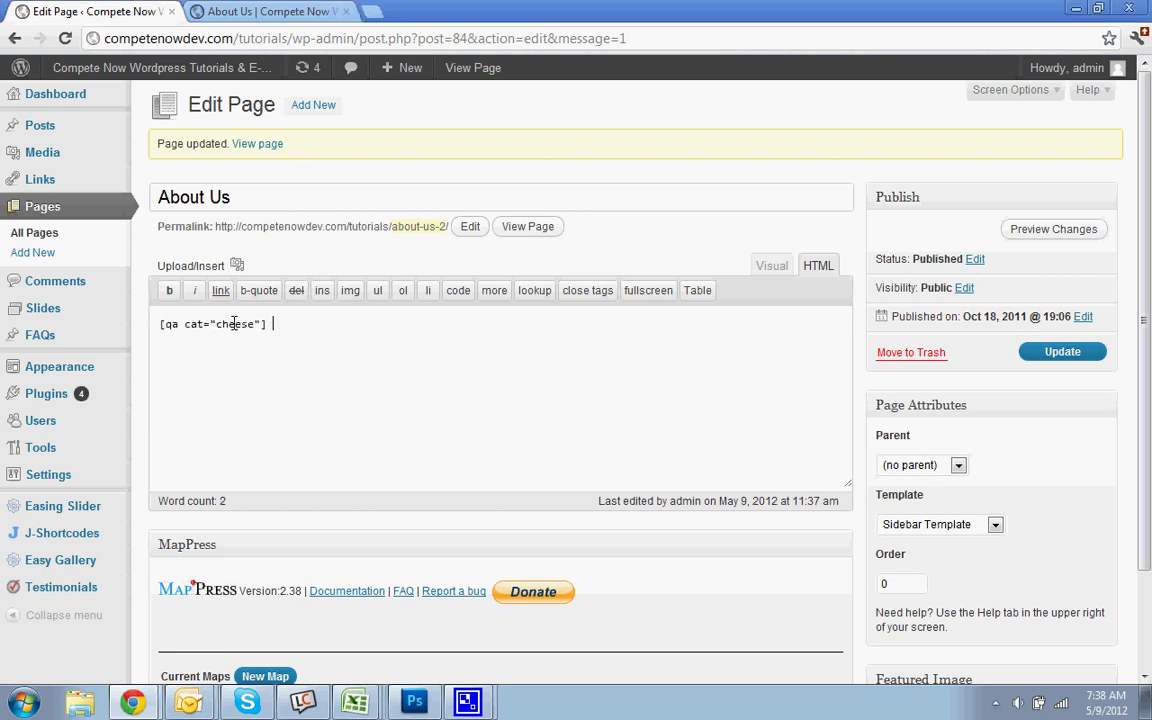
# - Open the FAQ admin area in a separate browser tab beside the page editor and show the FAQ Categories list
pyautogui.rightClick(92, 350)
pyautogui.click(125, 358)
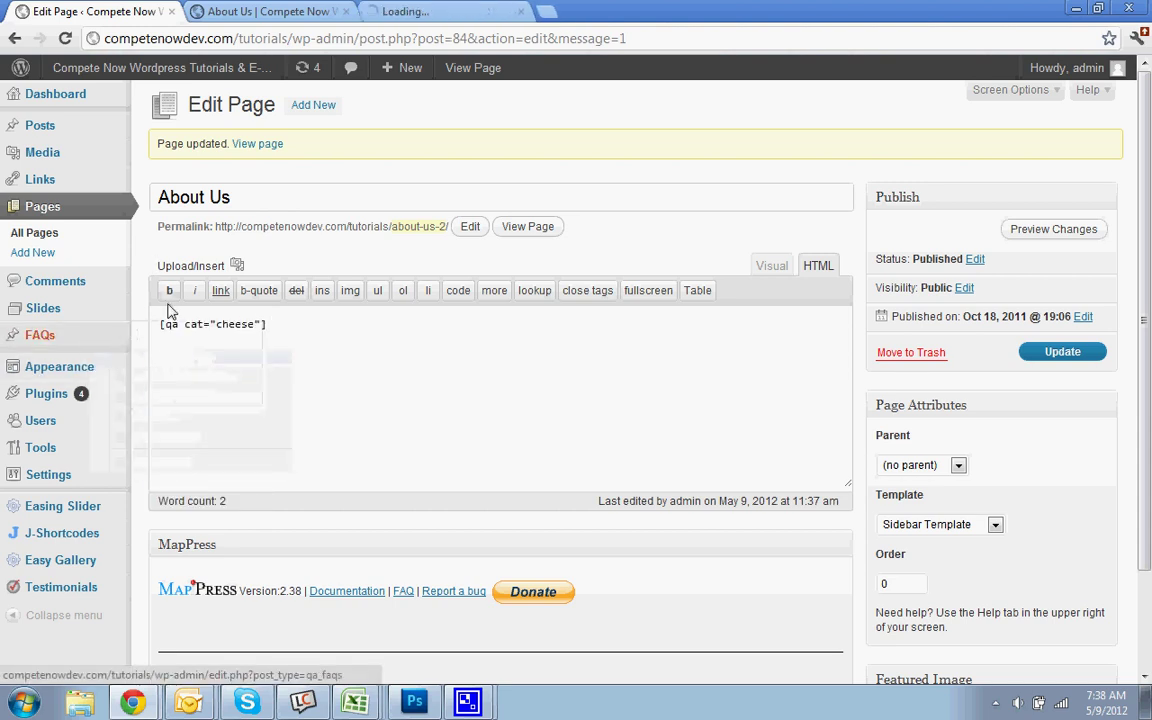
pyautogui.click(372, 11)
pyautogui.moveTo(372, 11); pyautogui.dragTo(275, 11)
pyautogui.click(78, 356)
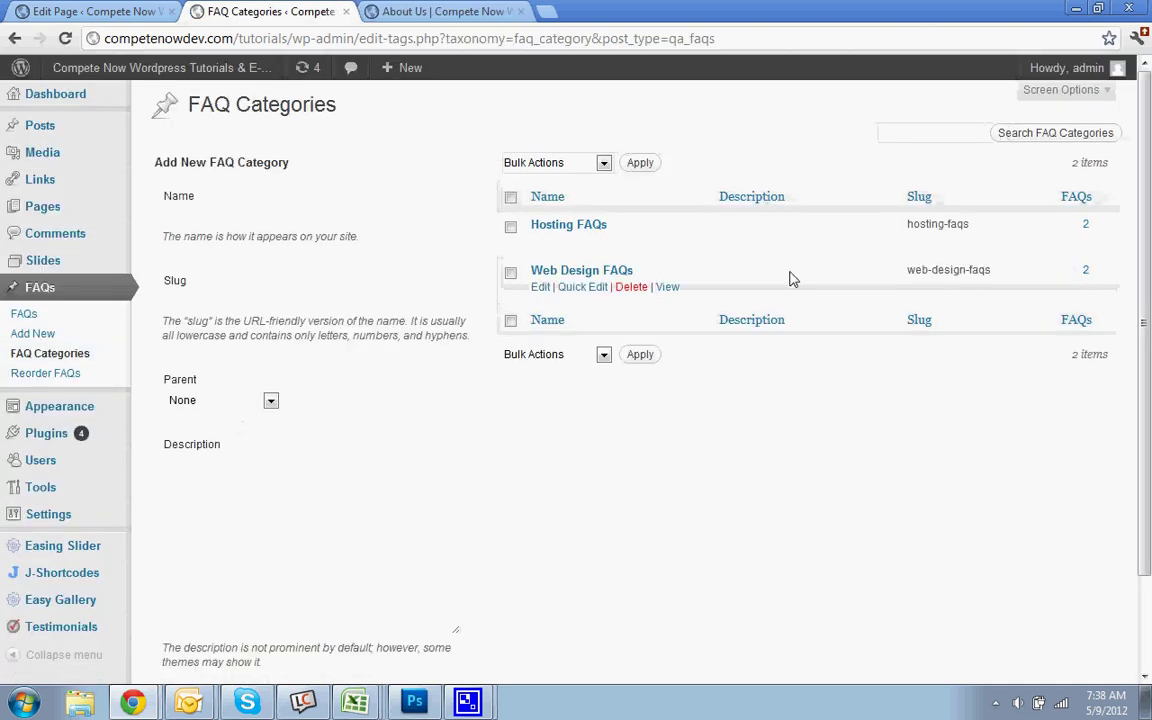
# - Copy the Web Design FAQs category slug and replace "cheese" in the About Us shortcode with web-design-faqs
pyautogui.moveTo(998, 269); pyautogui.dragTo(911, 266)
pyautogui.rightClick(978, 274)
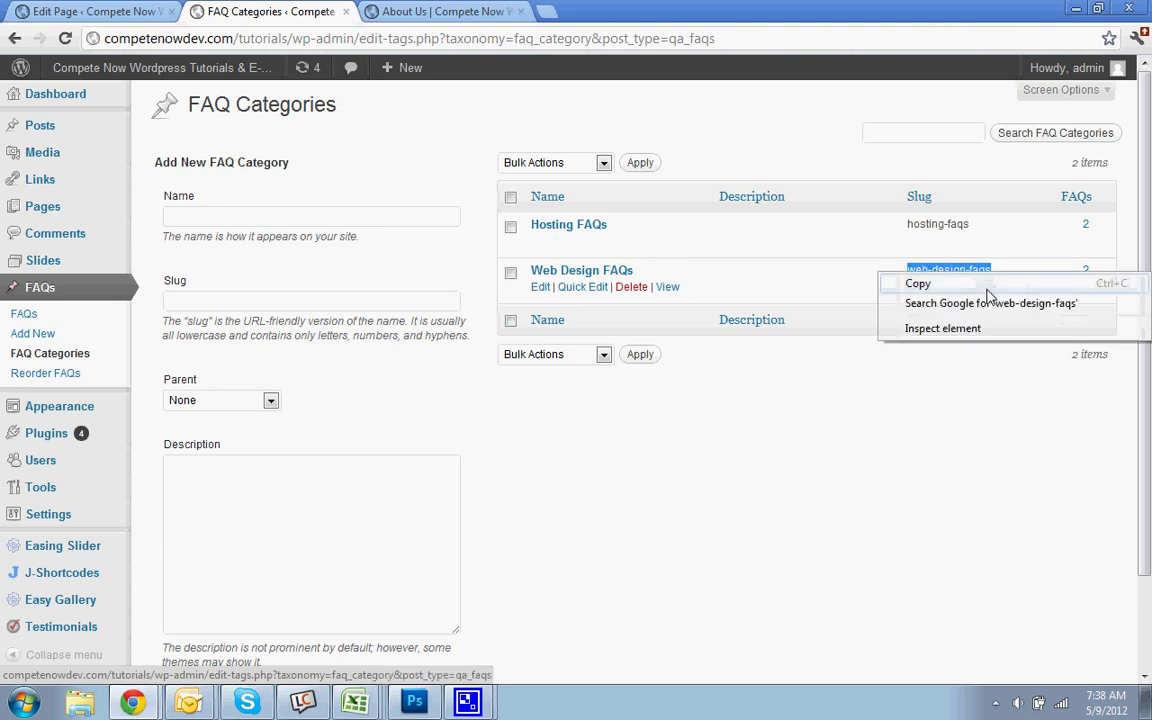
pyautogui.click(959, 284)
pyautogui.click(123, 11)
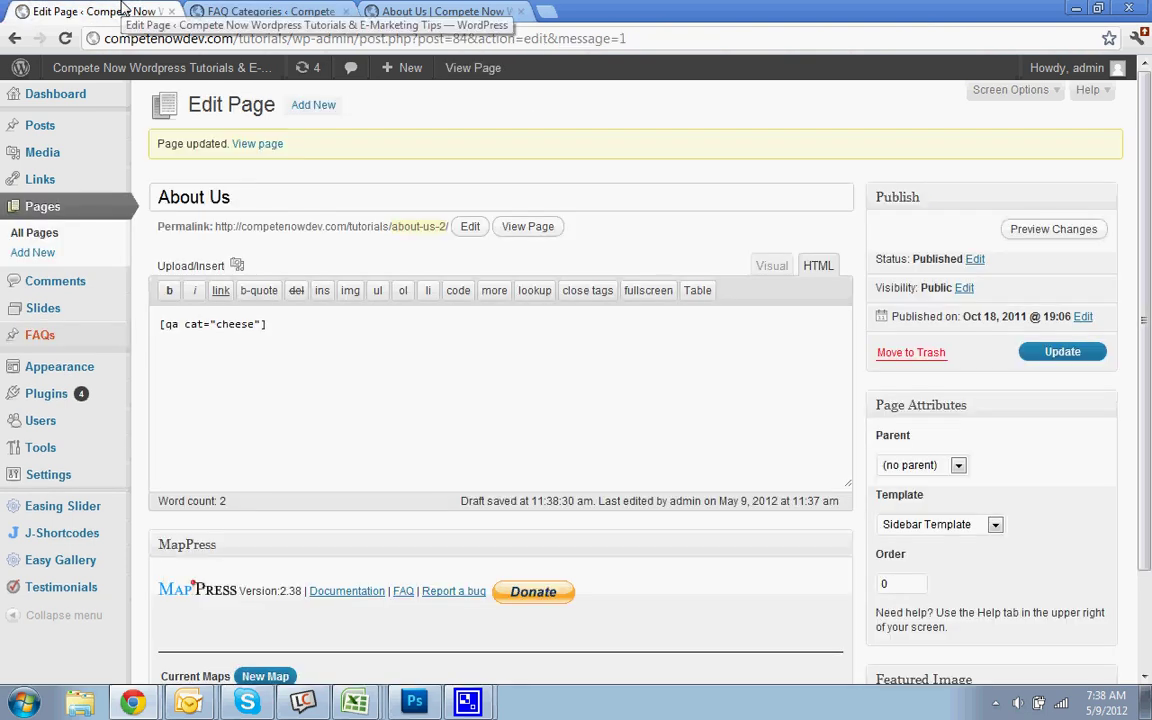
pyautogui.moveTo(217, 326); pyautogui.dragTo(255, 326)
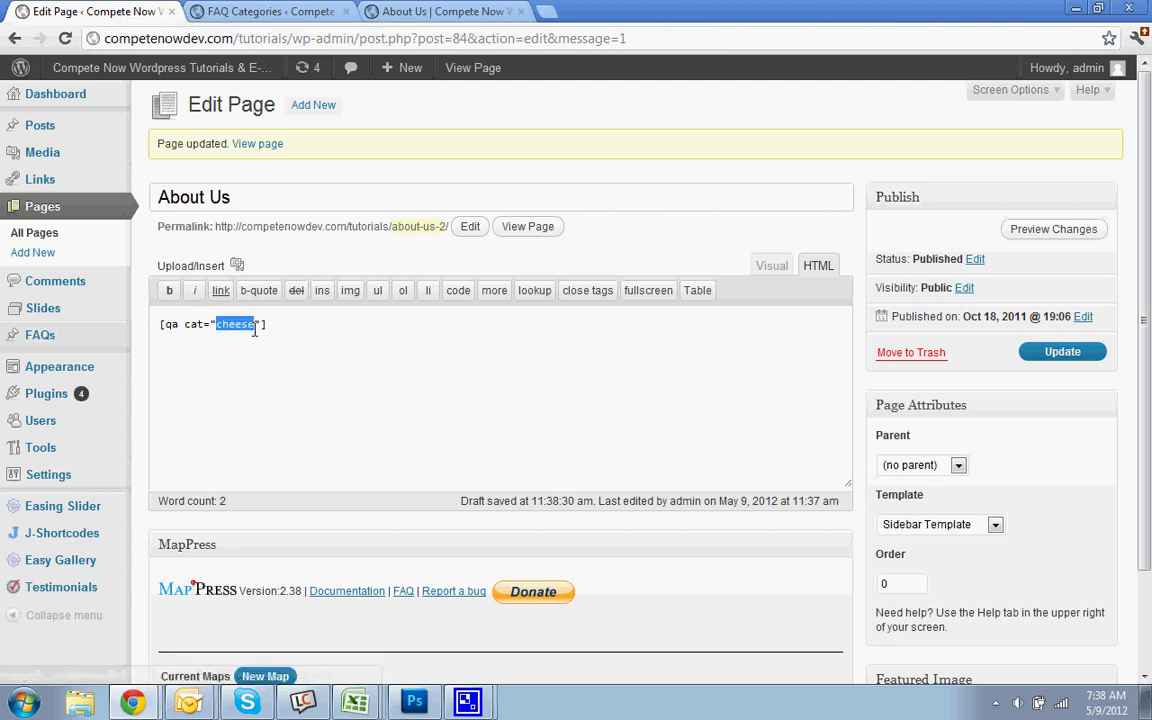
pyautogui.hotkey('ctrl', 'v')
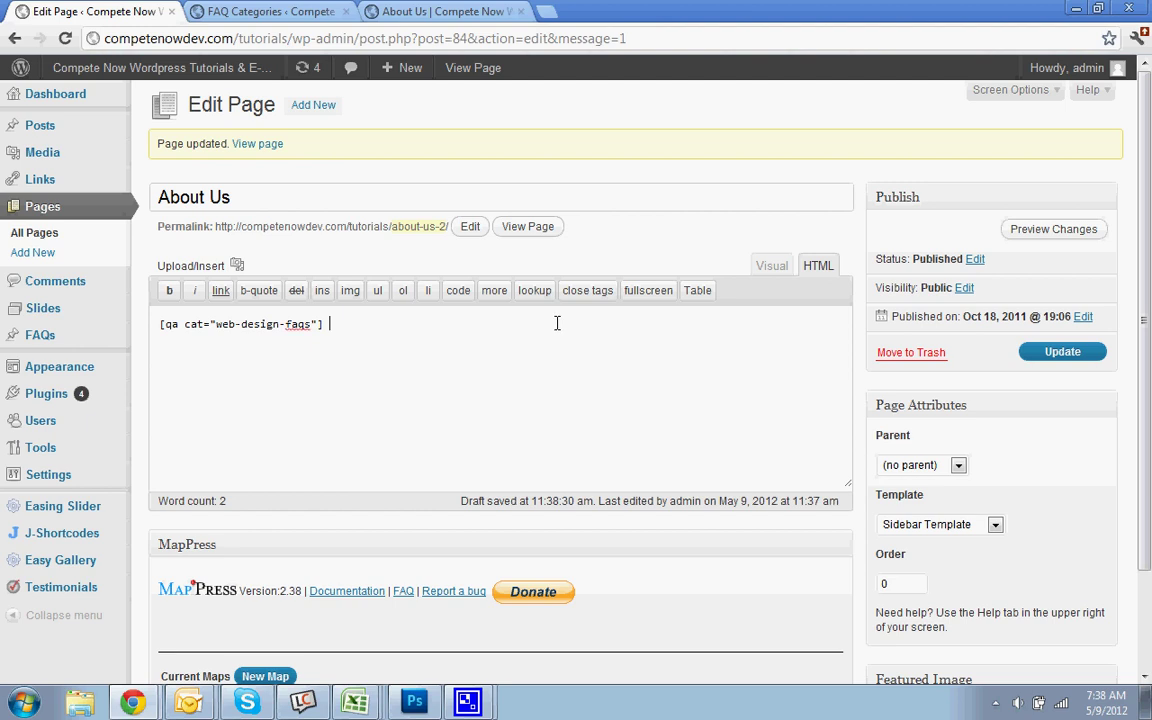
# - Duplicate the shortcode [qa cat="web-design-faqs"] onto a second line of the page content
pyautogui.hotkey('ctrl', 'a')
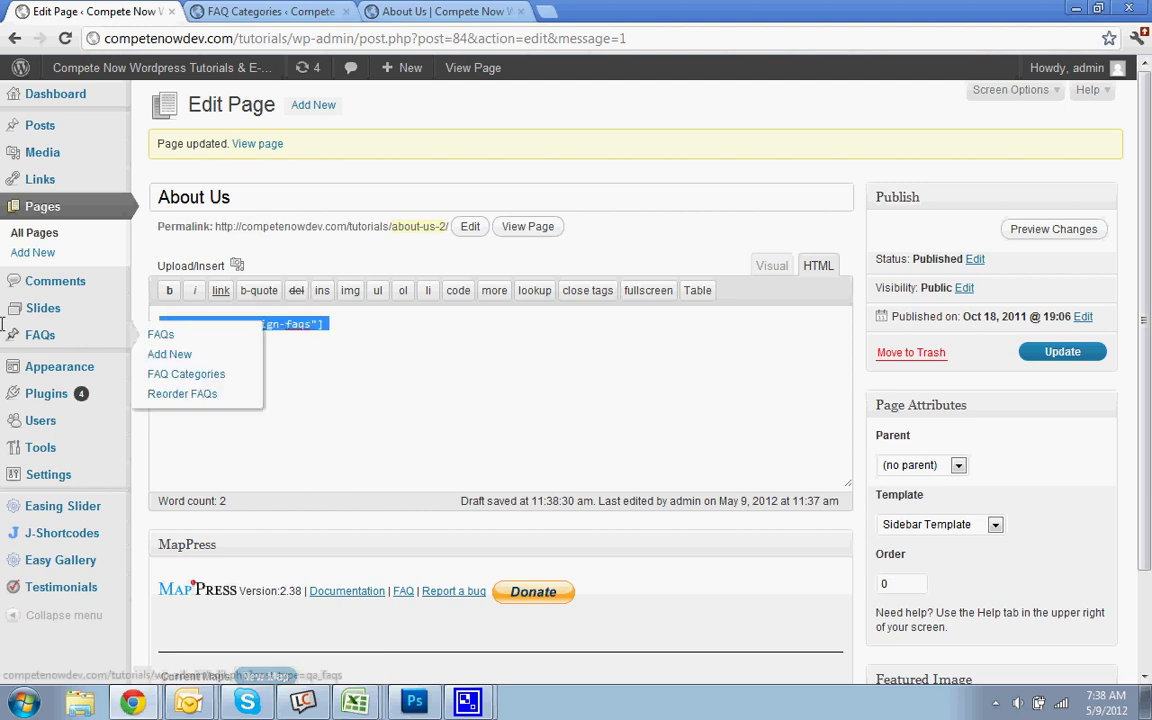
pyautogui.click(357, 341)
pyautogui.hotkey('ctrl', 'v')
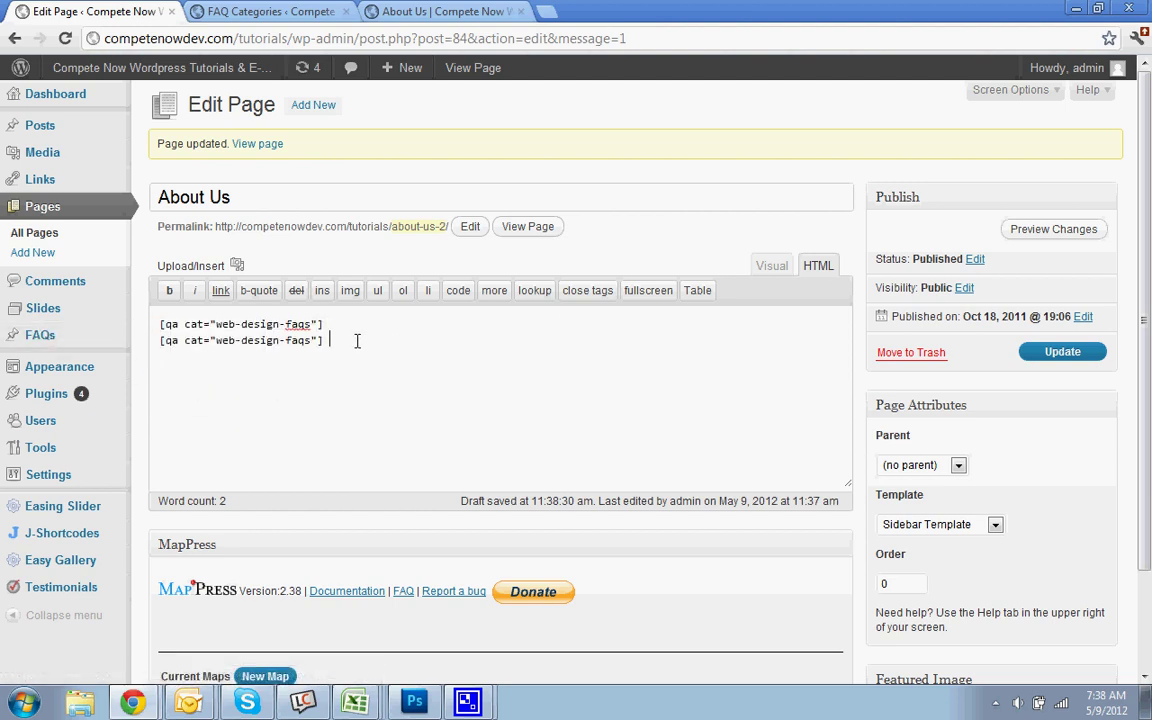
# - Set the second shortcode's category to the Hosting FAQs slug, hosting-faqs, copied from the category list, and update the page
pyautogui.click(385, 11)
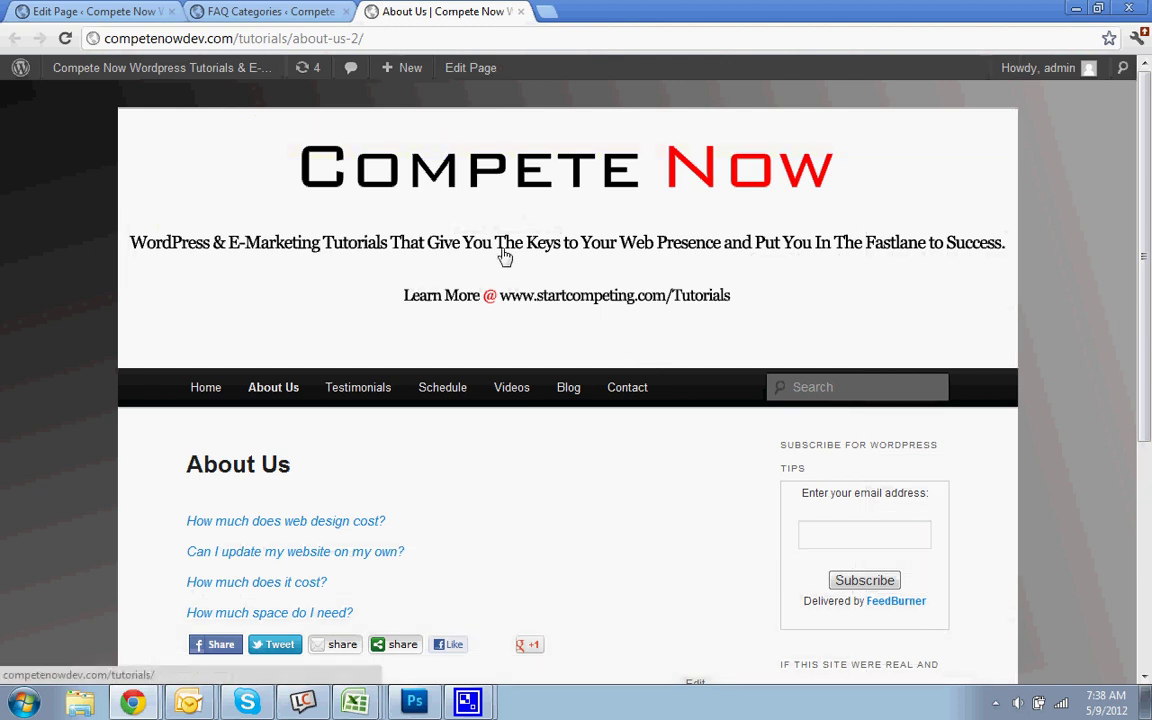
pyautogui.click(330, 11)
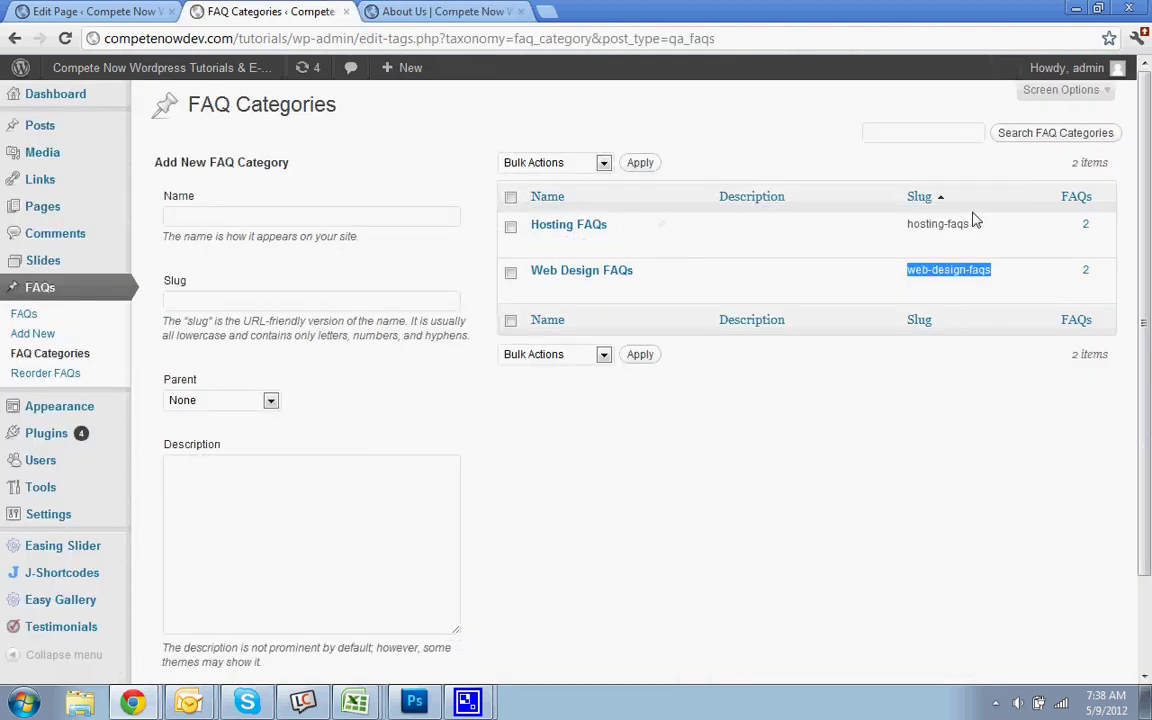
pyautogui.moveTo(988, 226); pyautogui.dragTo(870, 226)
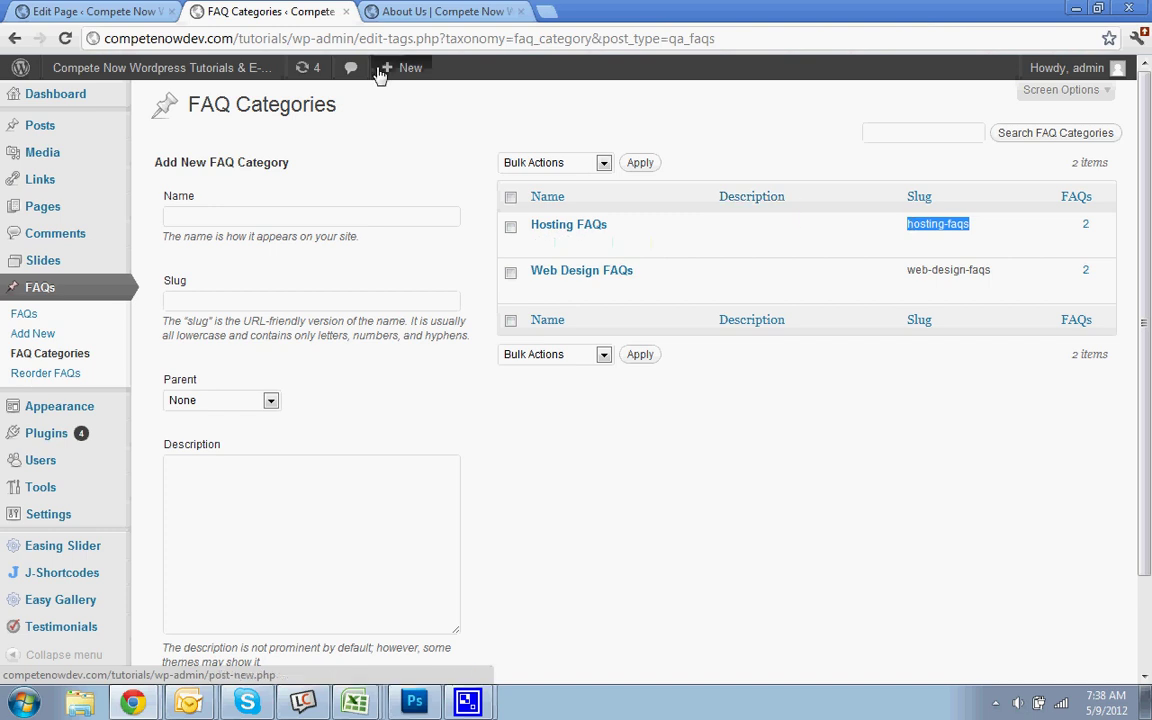
pyautogui.hotkey('ctrl', 'shift', 'Tab')
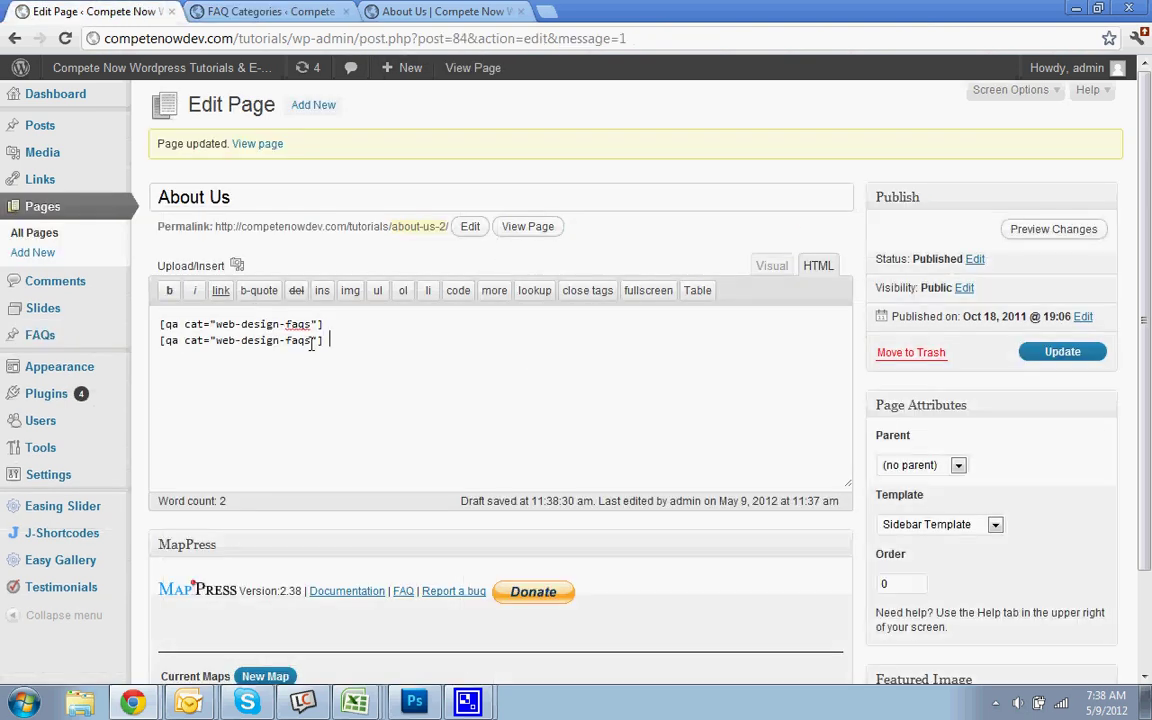
pyautogui.moveTo(312, 341); pyautogui.dragTo(220, 341)
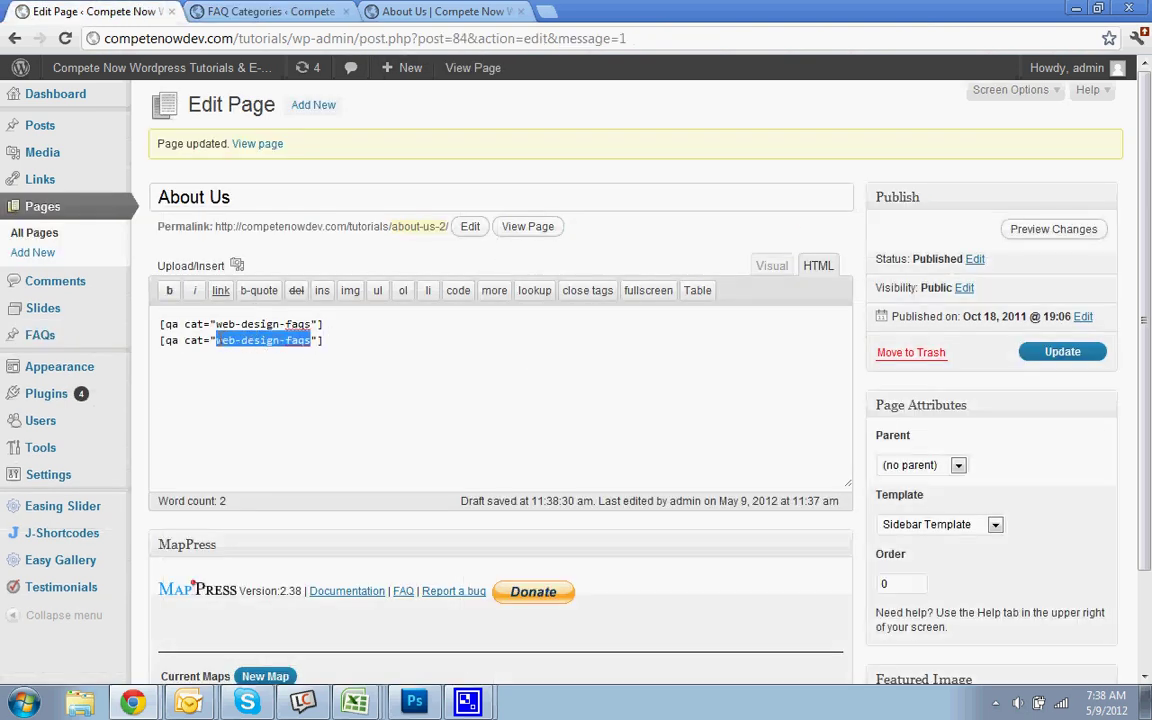
pyautogui.hotkey('ctrl', 'v')
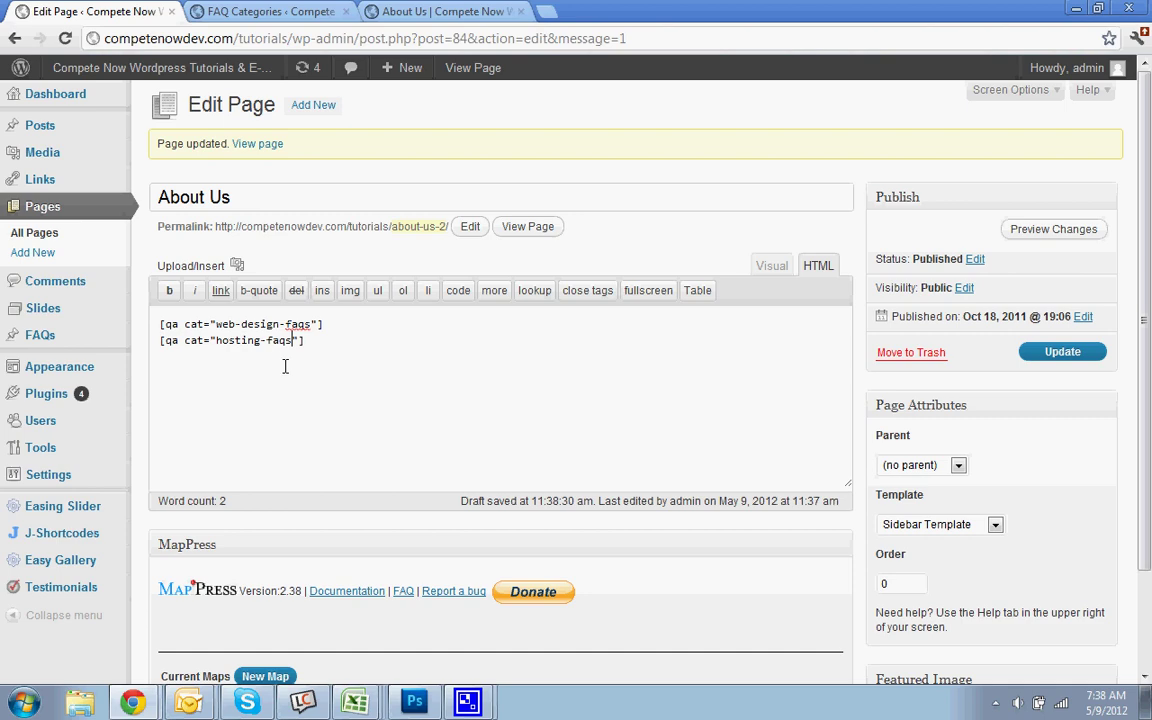
pyautogui.click(1058, 352)
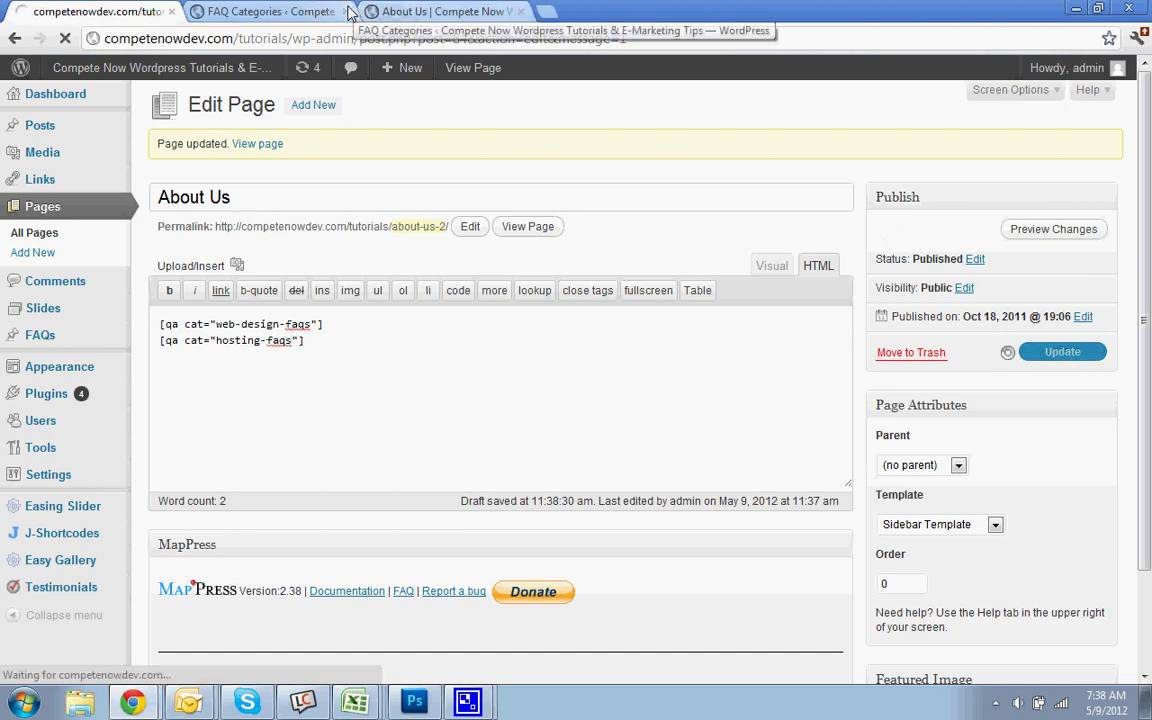
# - Close the FAQ Categories tab and reload the live About Us page to check how the FAQs are grouped by category
pyautogui.click(312, 12)
pyautogui.click(346, 12)
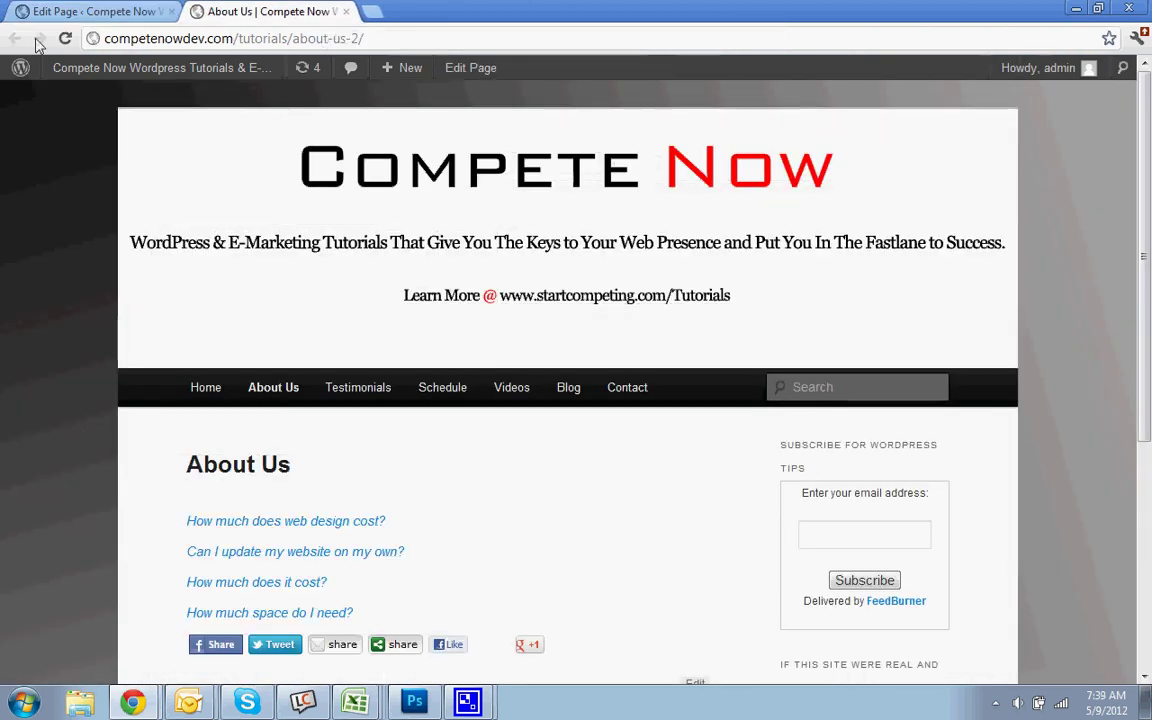
pyautogui.click(65, 38)
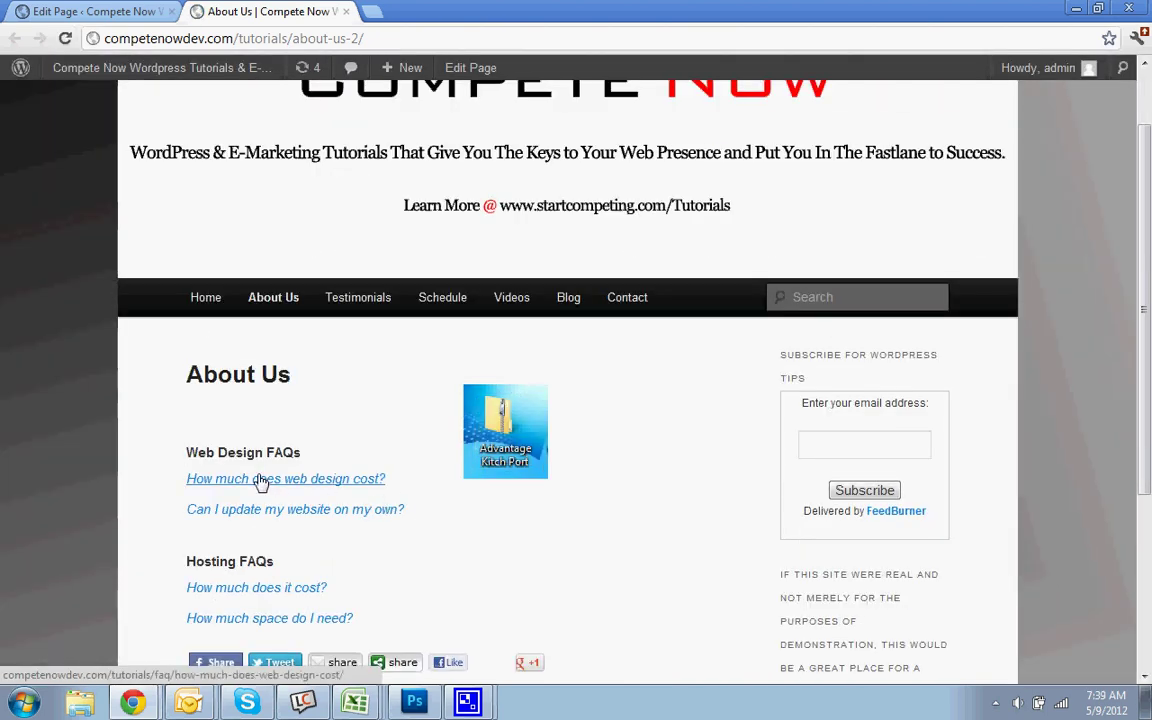
pyautogui.scroll(-3, 560, 429)
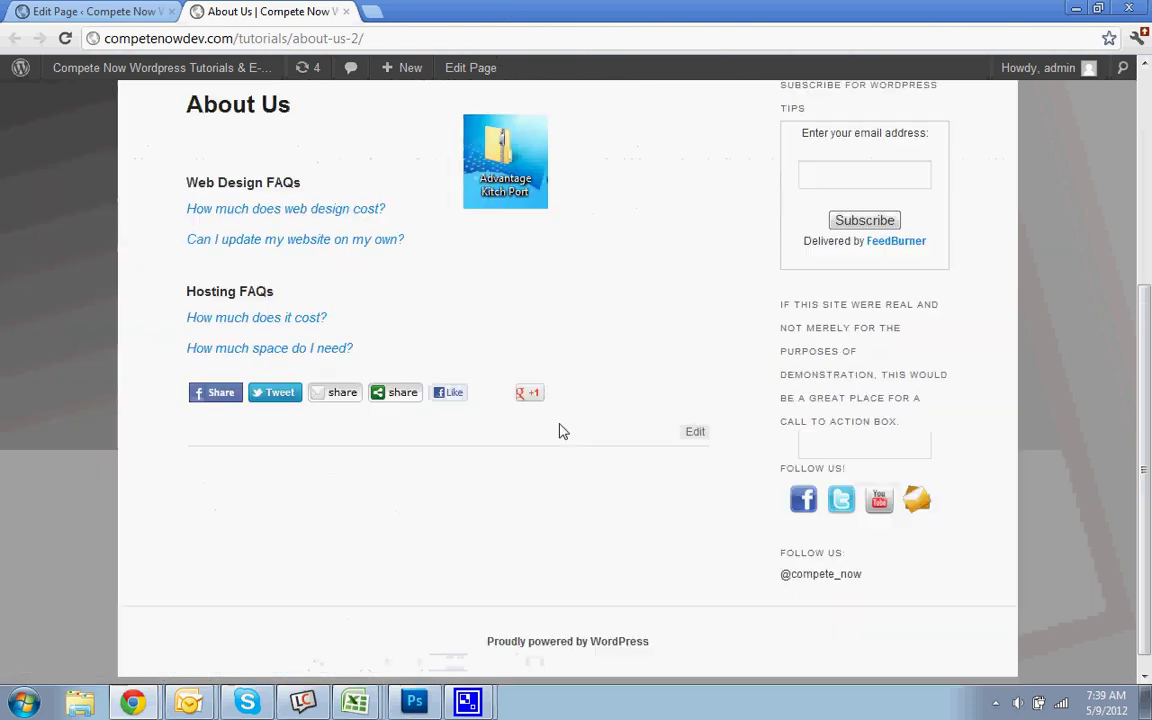
pyautogui.scroll(4, 560, 429)
pyautogui.scroll(-2, 570, 535)
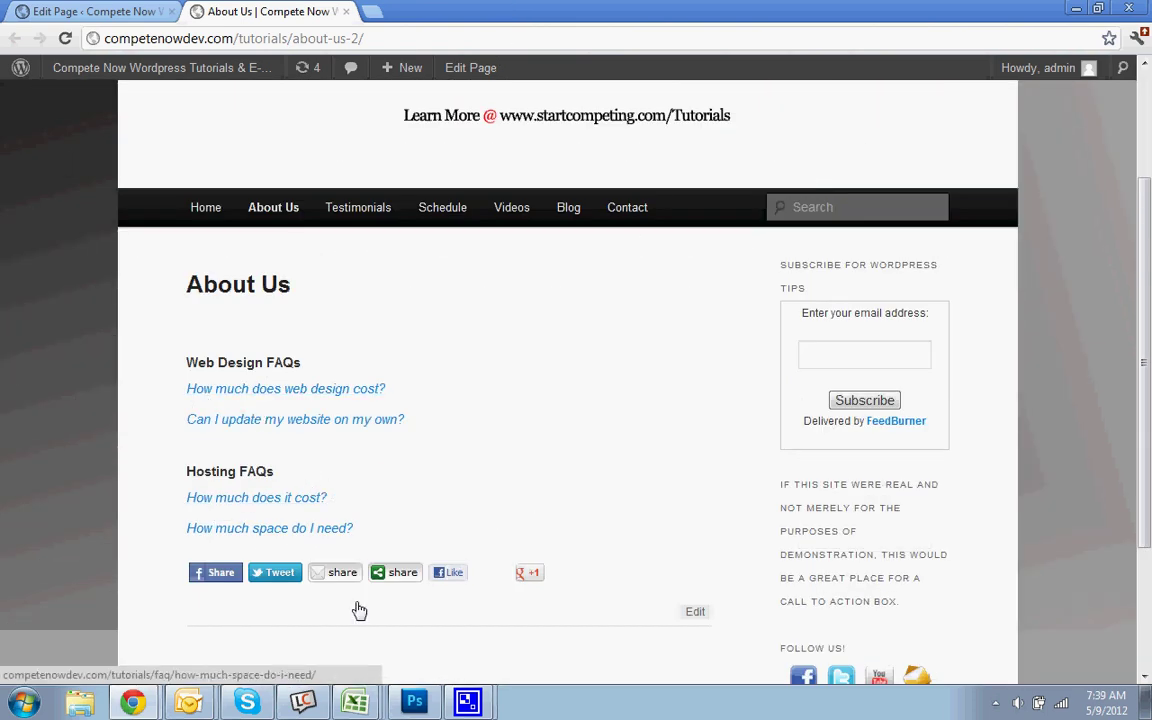
pyautogui.click(468, 703)
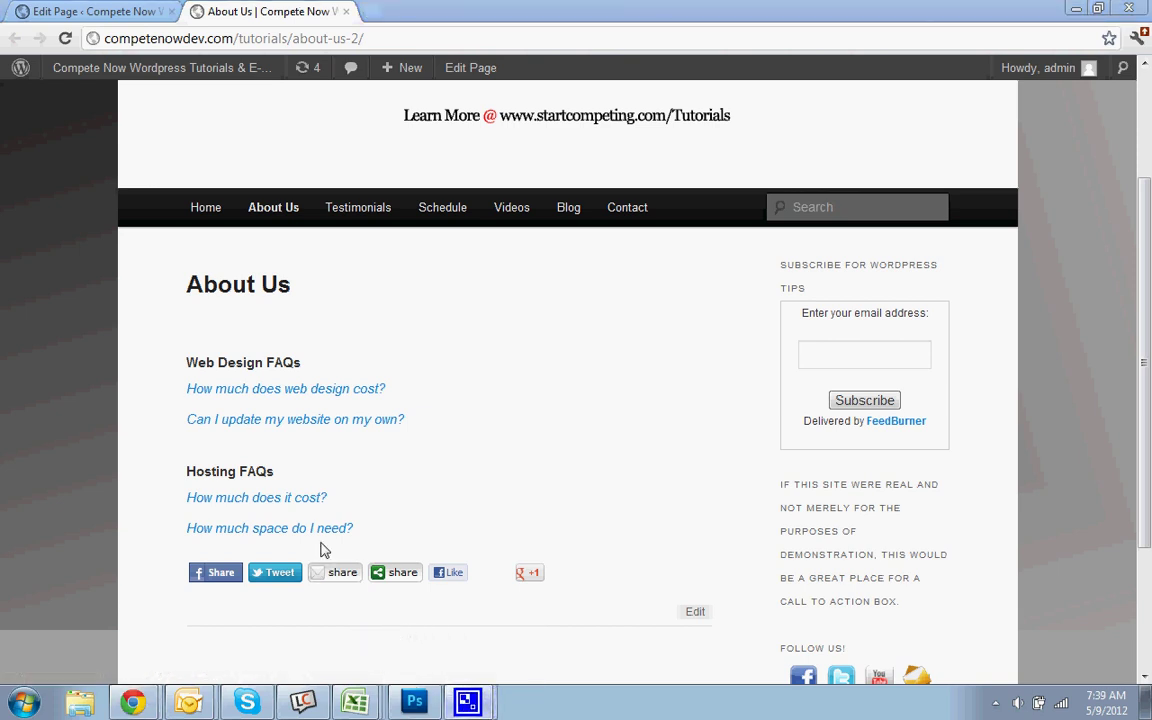
pyautogui.click(357, 449)
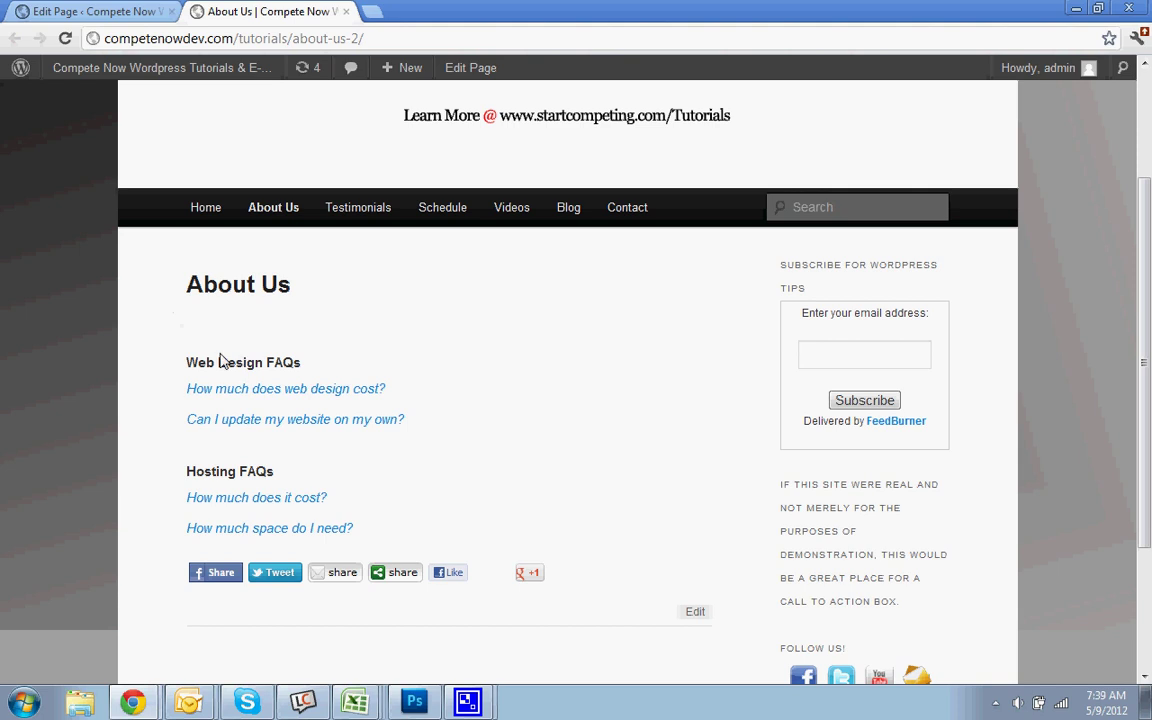
# - Expand and collapse questions under both the Hosting FAQs and Web Design FAQs headings to check their answers
pyautogui.click(275, 498)
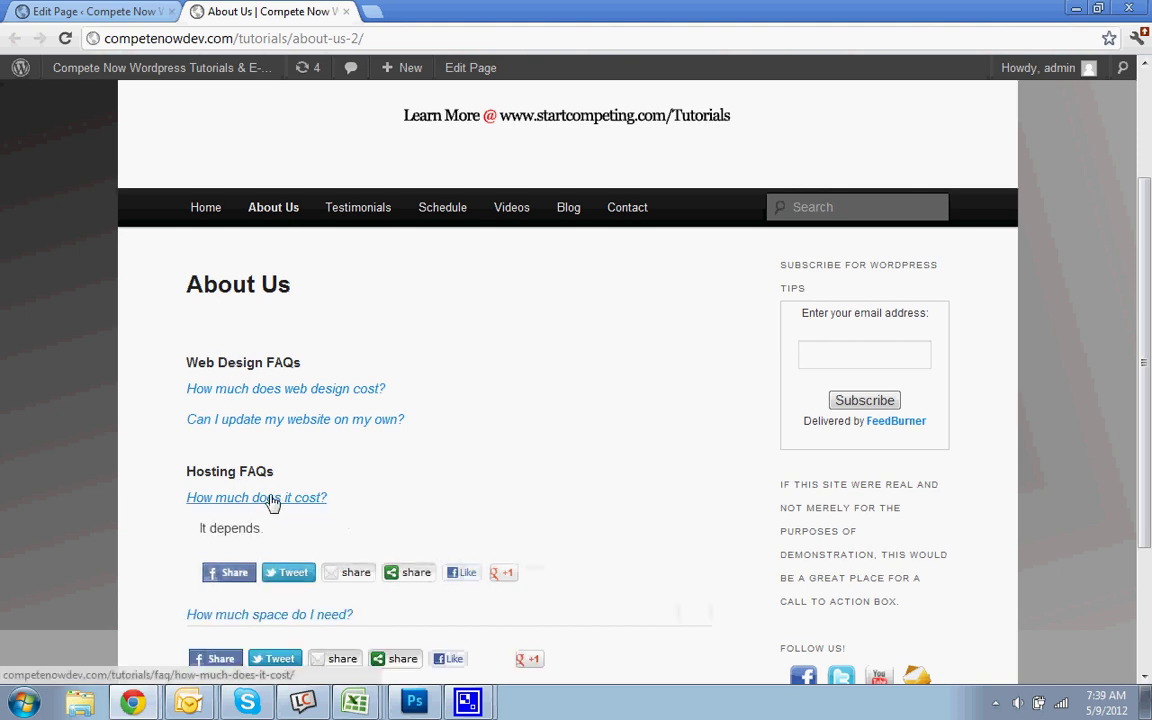
pyautogui.click(275, 422)
pyautogui.click(288, 395)
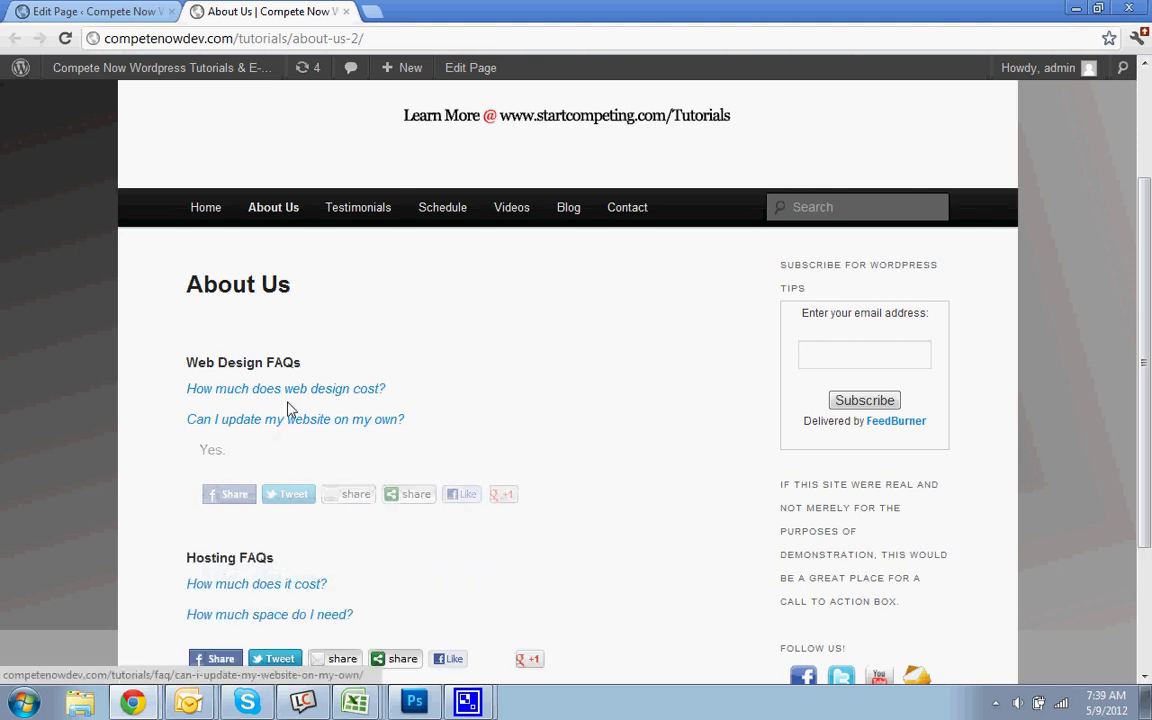
pyautogui.click(347, 389)
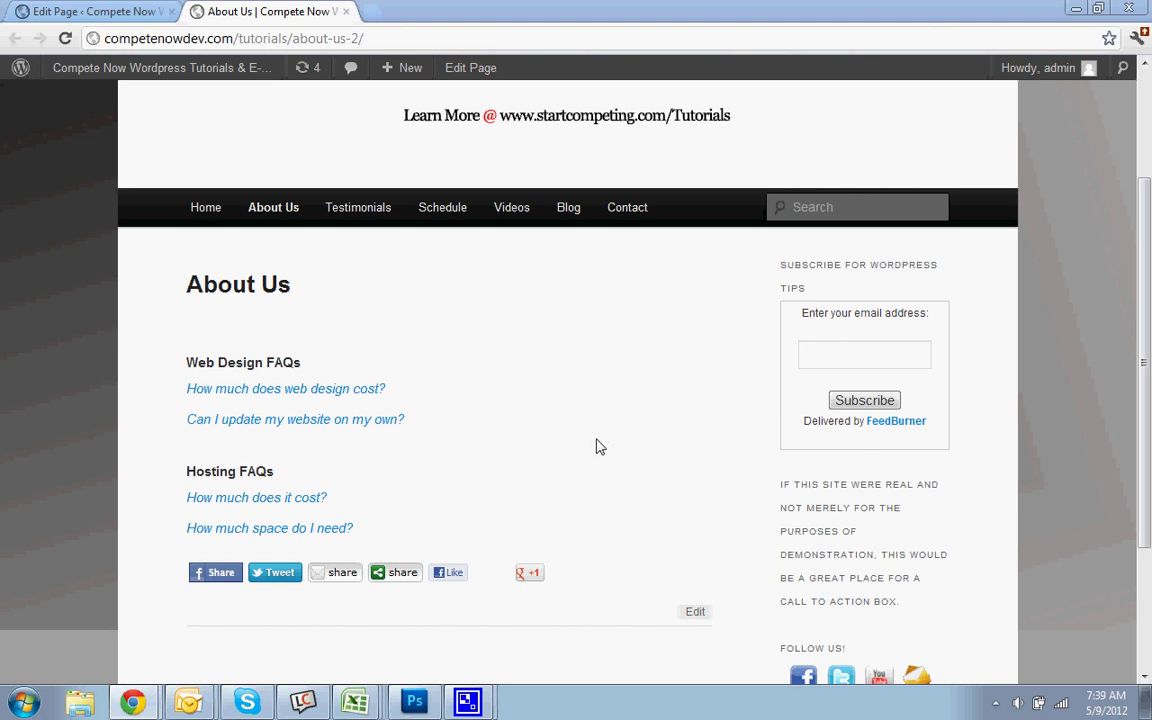
# - Add a third line with the shortcode [aq id="1234"] below the two category shortcodes in the About Us page content
pyautogui.click(95, 11)
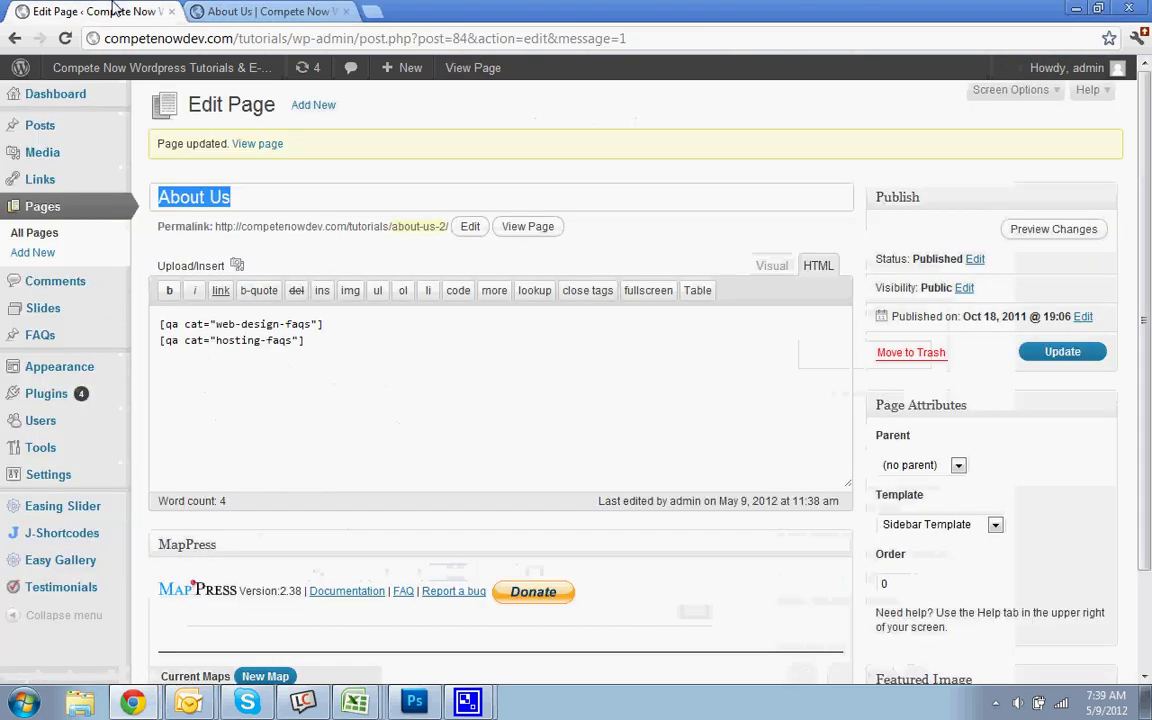
pyautogui.click(560, 381)
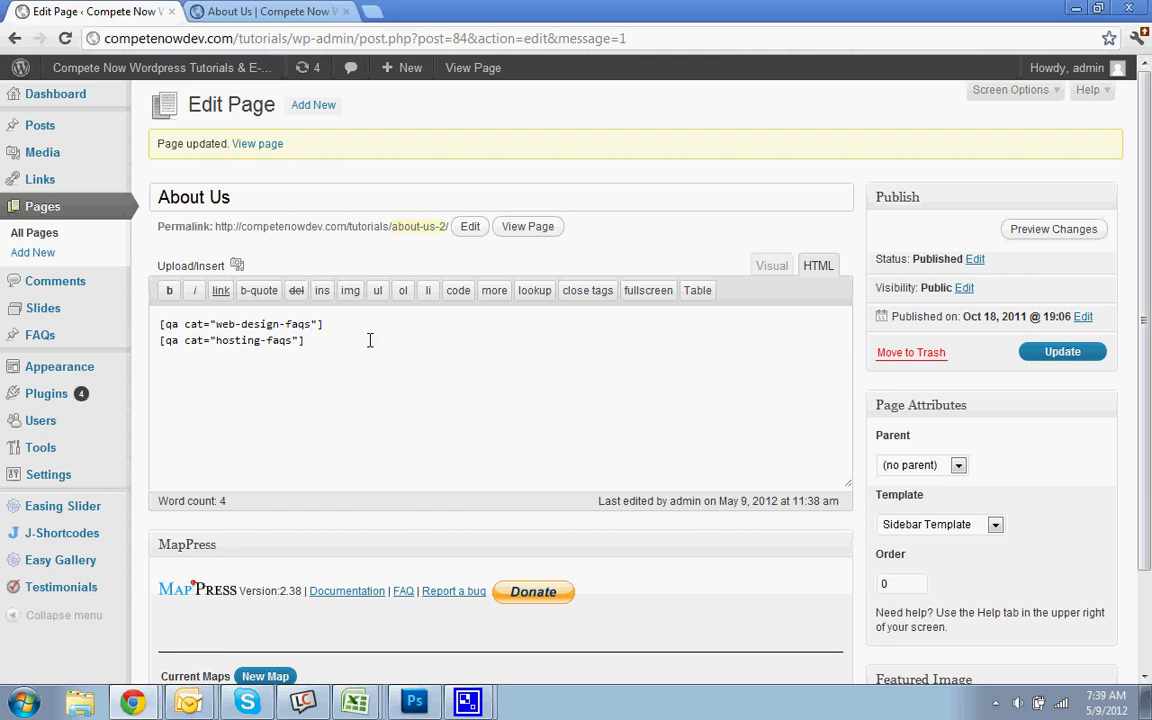
pyautogui.press('Return')
pyautogui.write('[aq id="1234"]')
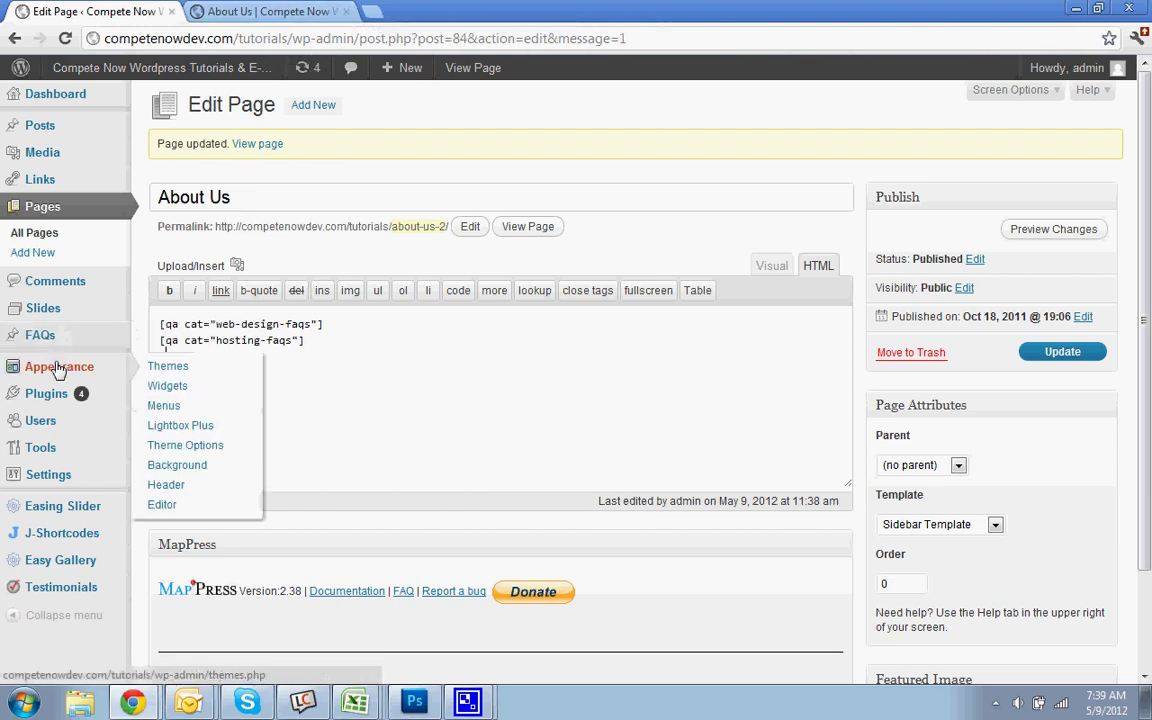
# - Open the site's FAQs list in a new browser tab and switch to it
pyautogui.moveTo(70, 400)
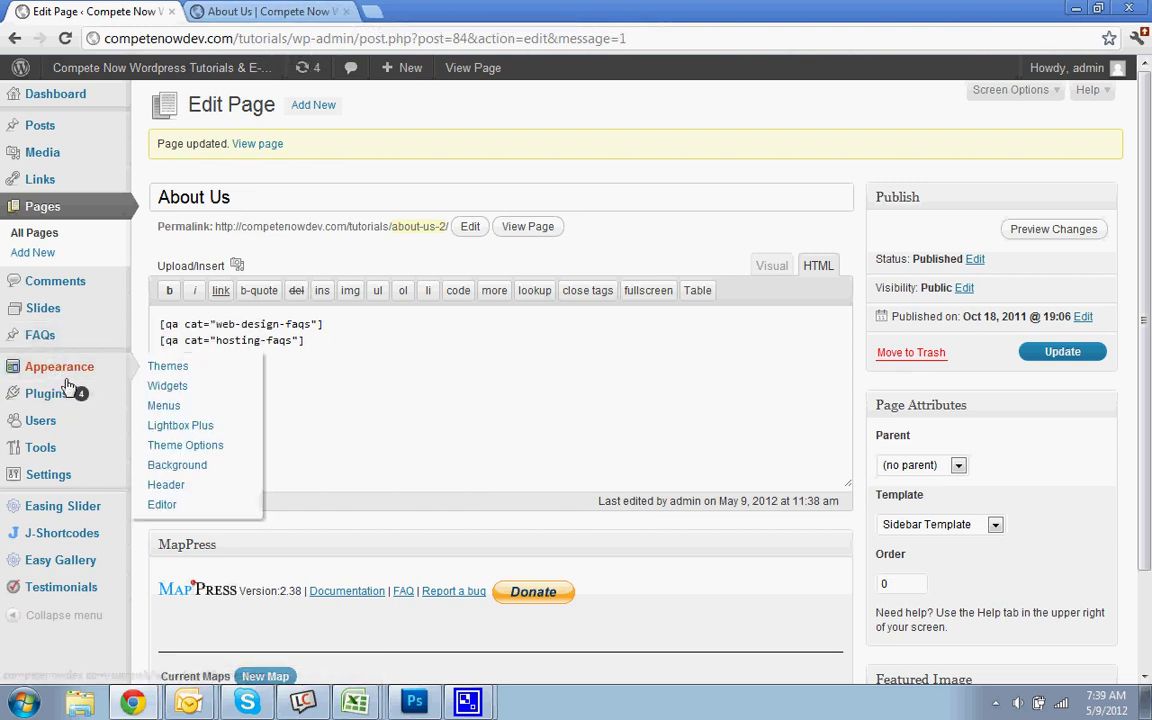
pyautogui.rightClick(97, 338)
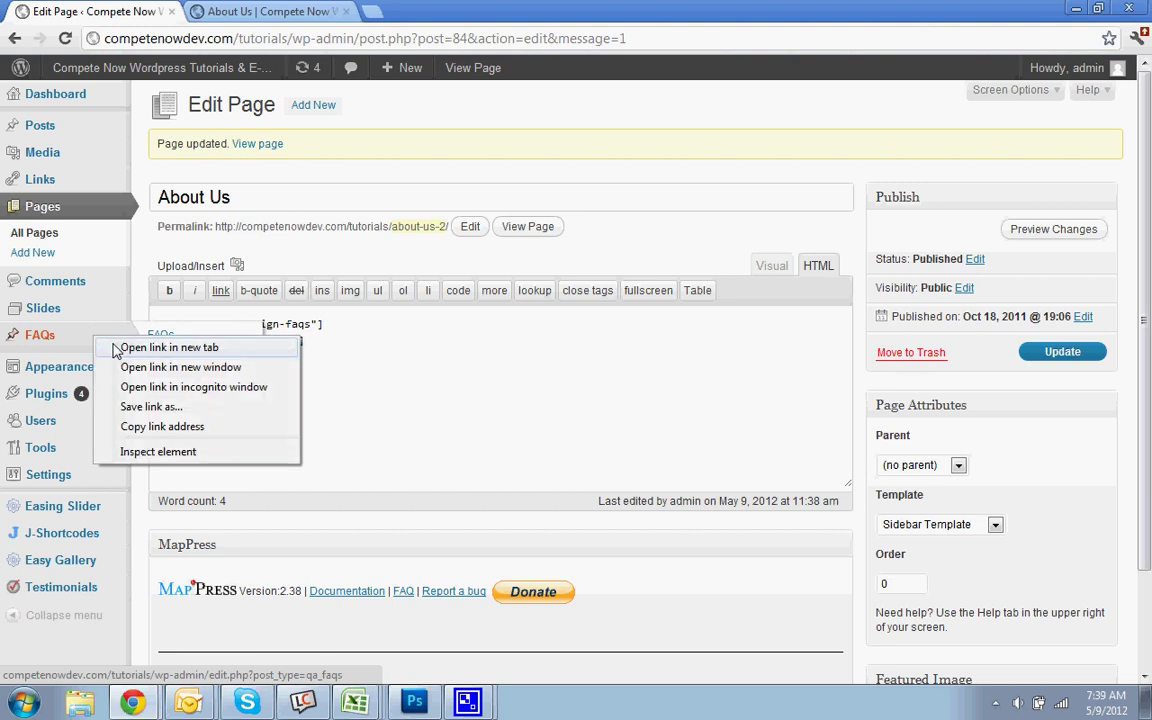
pyautogui.click(150, 343)
pyautogui.click(440, 11)
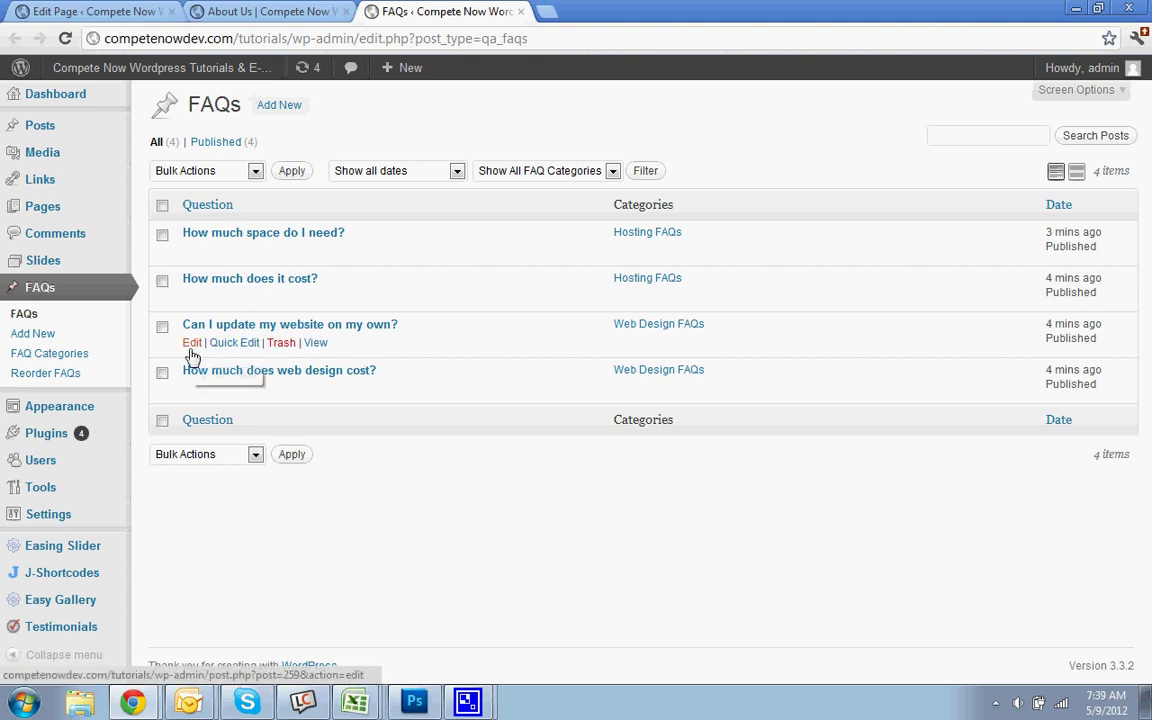
# - Open the FAQ "Can I update my website on my own?" for editing and copy its permalink slug
pyautogui.click(192, 344)
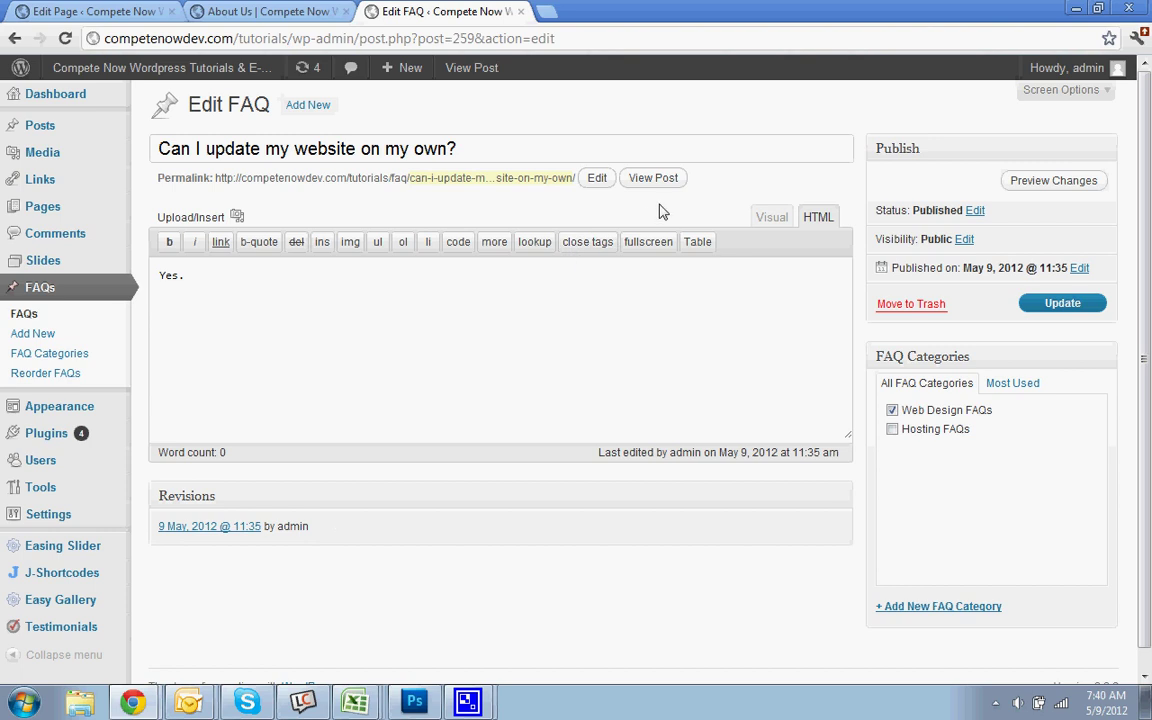
pyautogui.click(599, 179)
pyautogui.rightClick(497, 186)
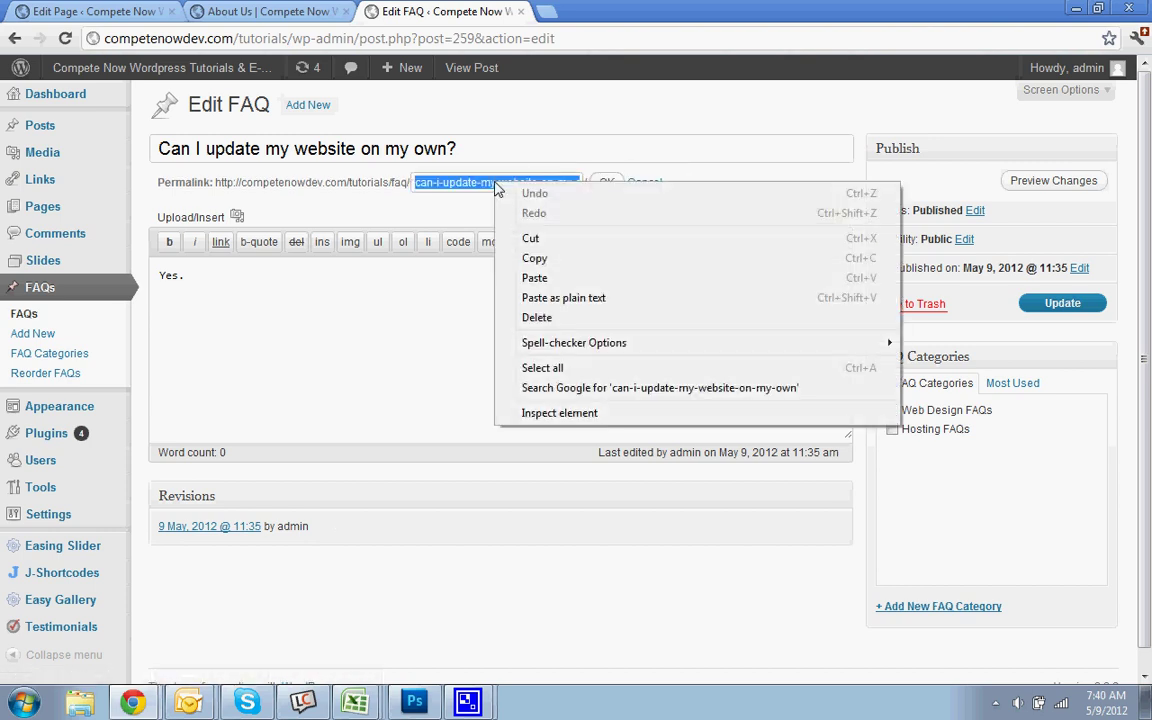
pyautogui.click(534, 258)
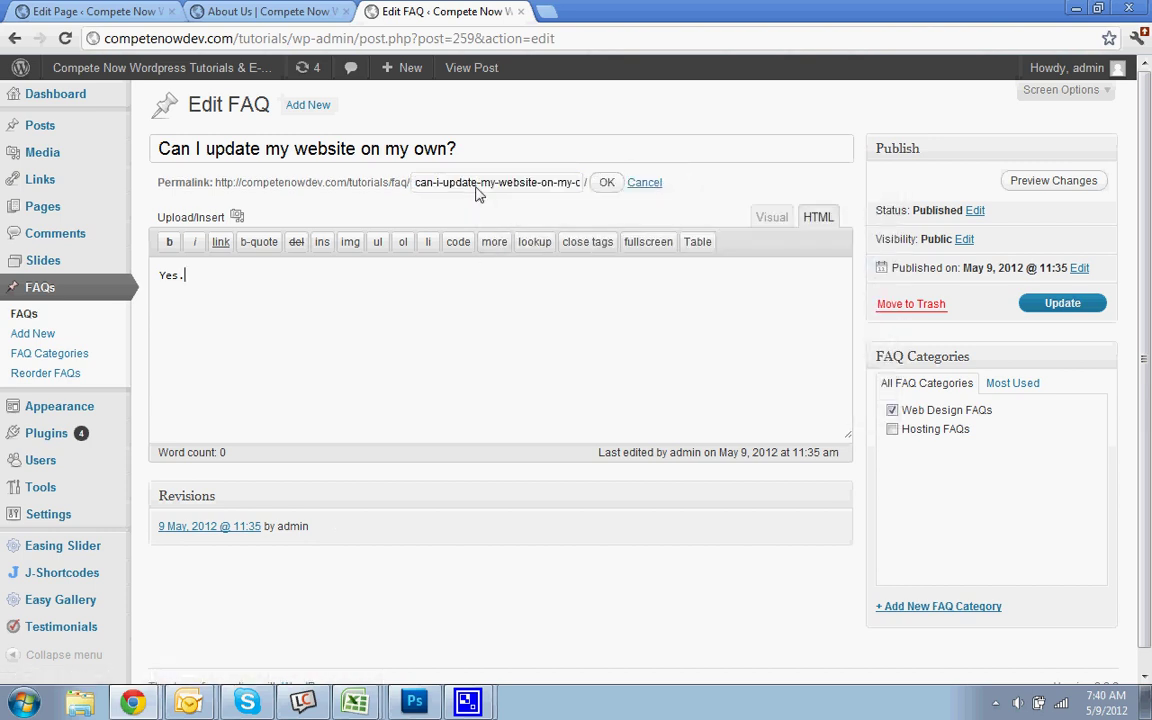
pyautogui.click(607, 182)
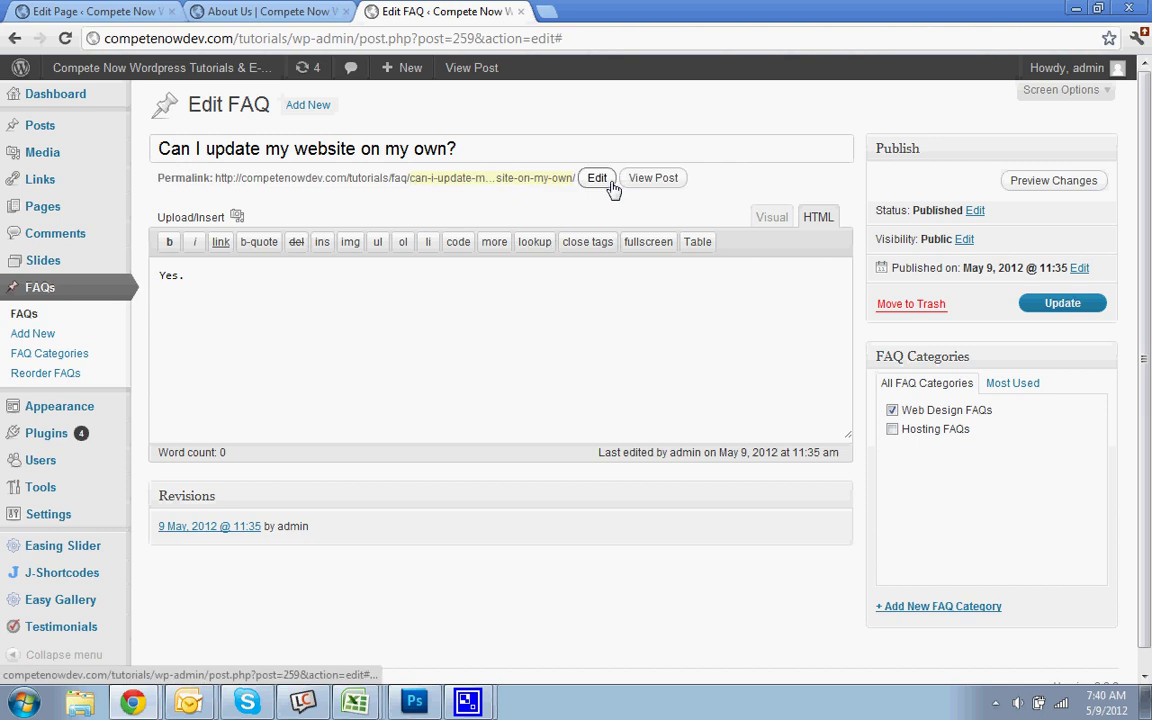
# - Replace the placeholder id 1234 in the page's third shortcode with the copied slug can-i-update-my-website-on-my-own and update the page
pyautogui.click(170, 10)
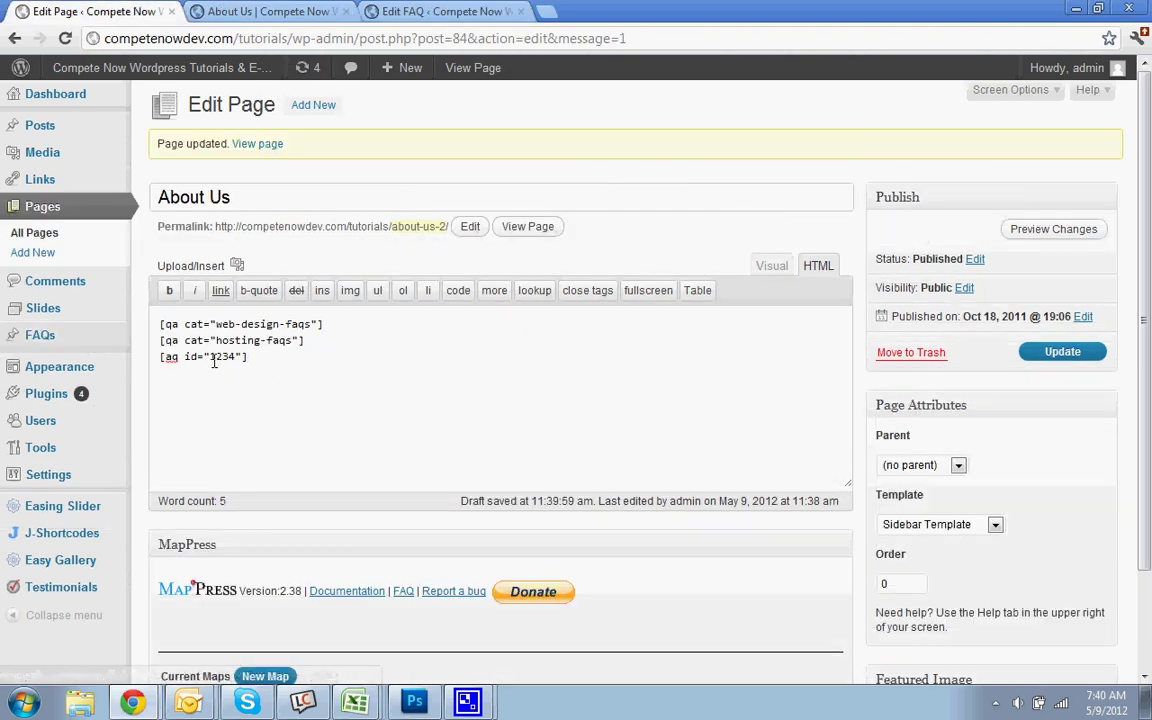
pyautogui.moveTo(209, 358); pyautogui.dragTo(228, 360)
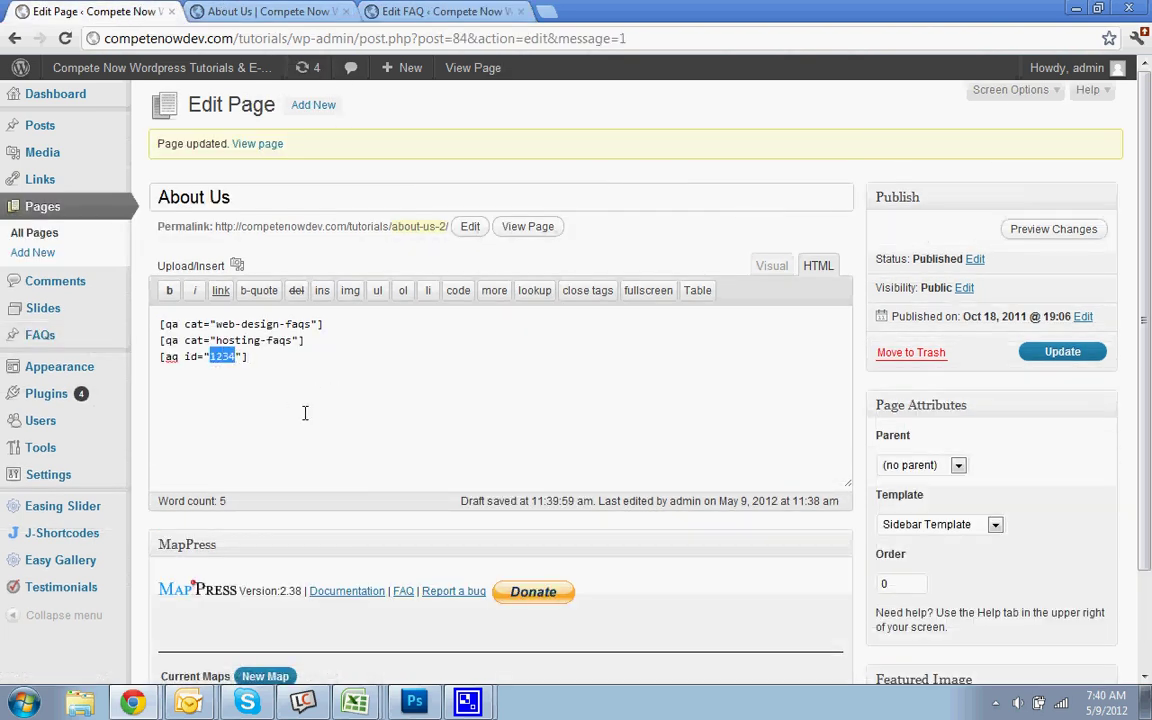
pyautogui.hotkey('ctrl', 'v')
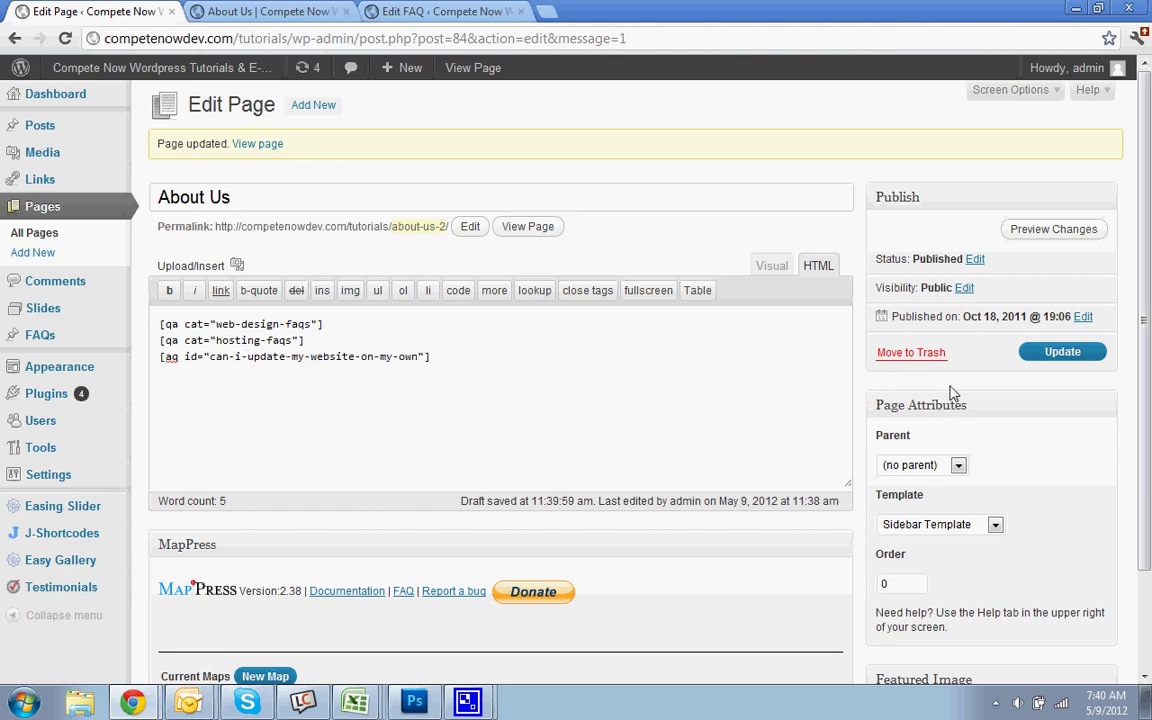
pyautogui.click(1062, 351)
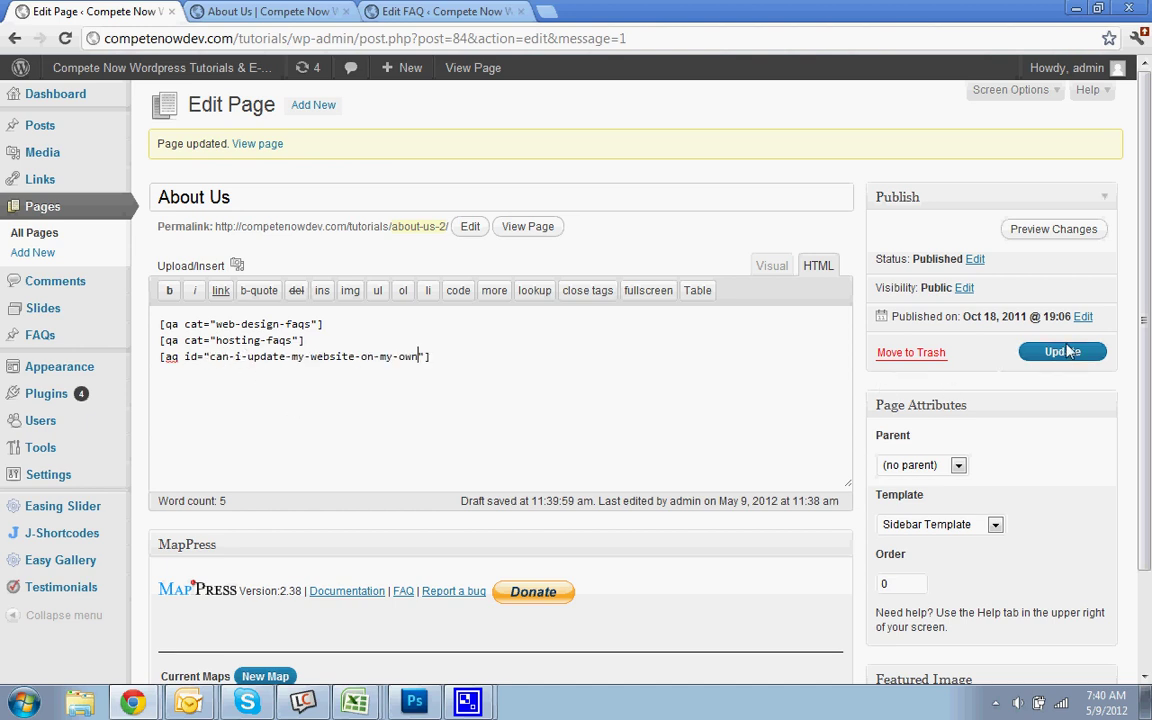
# - Reload the live About Us page to check how the single-FAQ shortcode is displayed
pyautogui.click(495, 11)
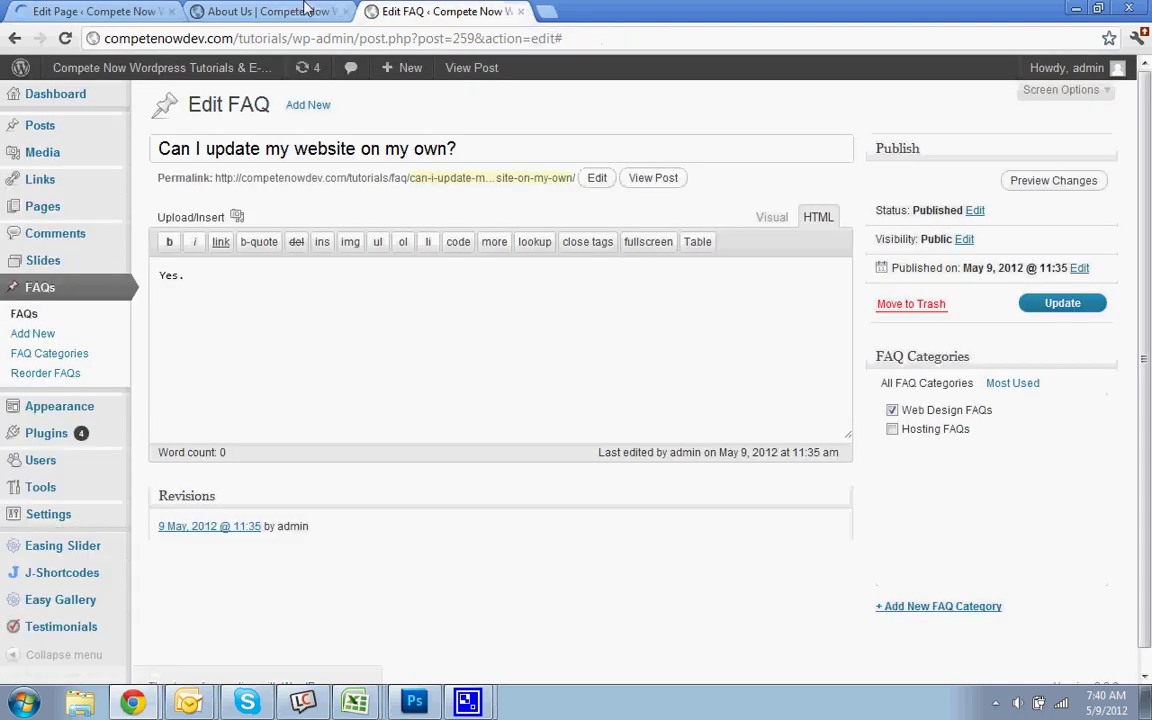
pyautogui.click(300, 11)
pyautogui.click(65, 38)
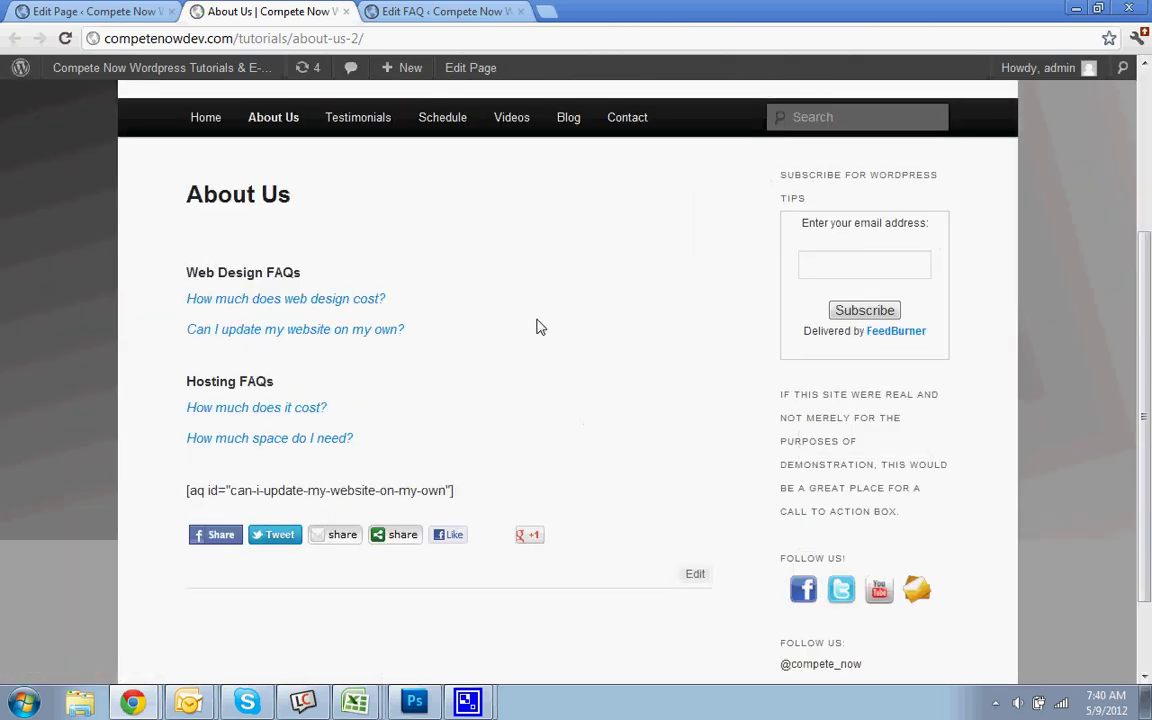
pyautogui.scroll(5, 540, 328)
# - Correct the third shortcode's name from aq to qa in the About Us page content and update the page
pyautogui.hotkey('ctrl', 'shift', 'Tab')
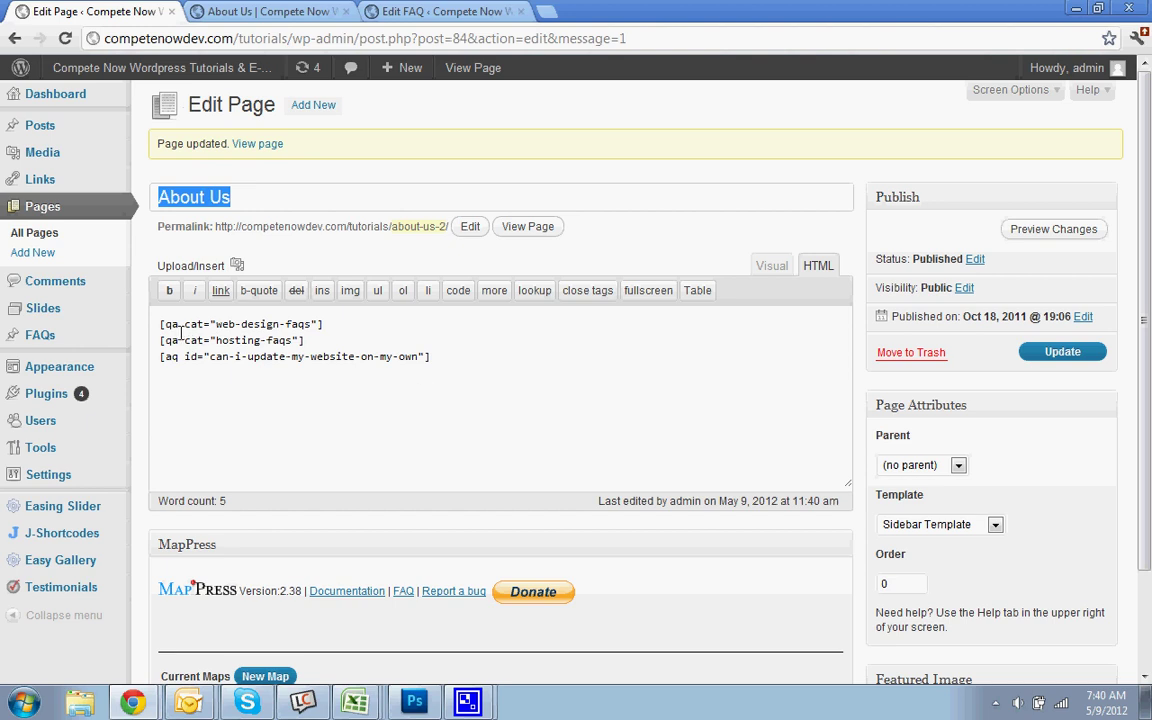
pyautogui.click(174, 357)
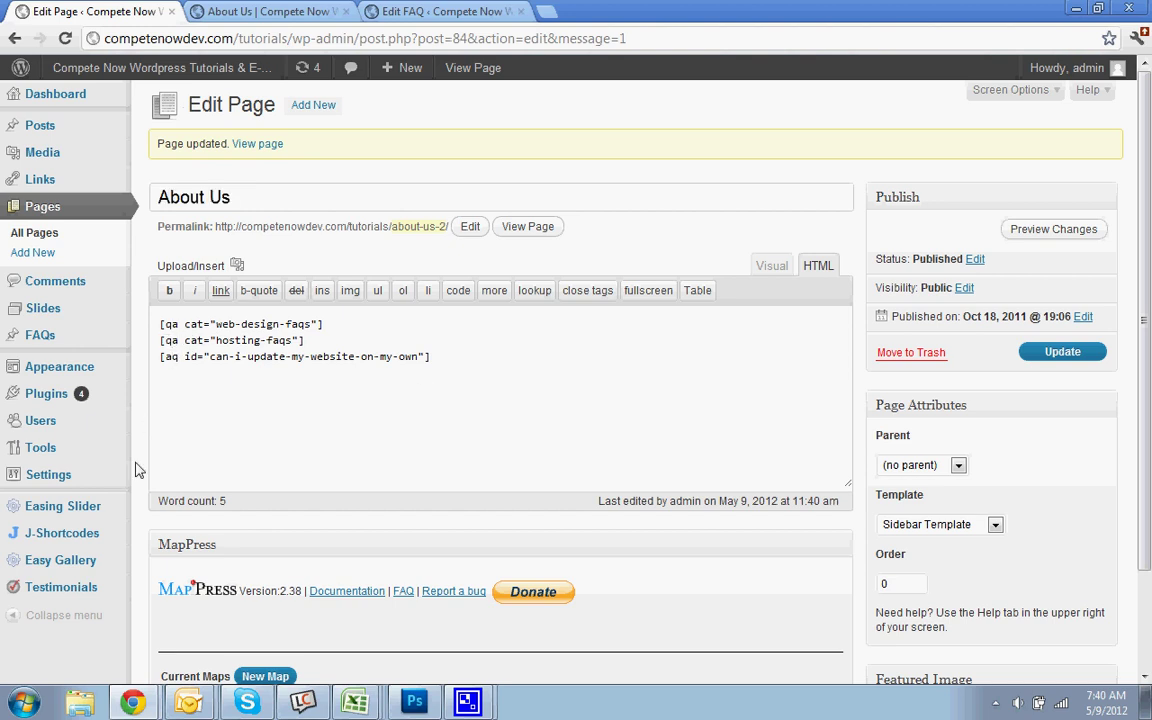
pyautogui.press('Delete')
pyautogui.press('BackSpace')
pyautogui.write('qa')
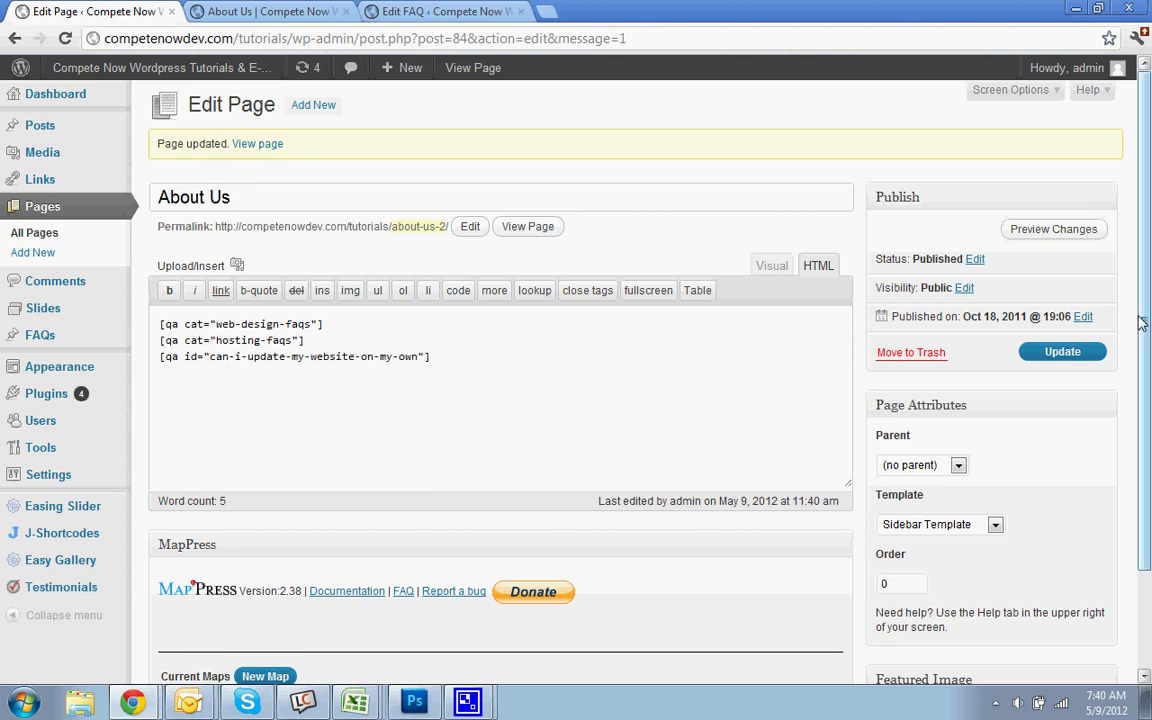
pyautogui.click(1062, 351)
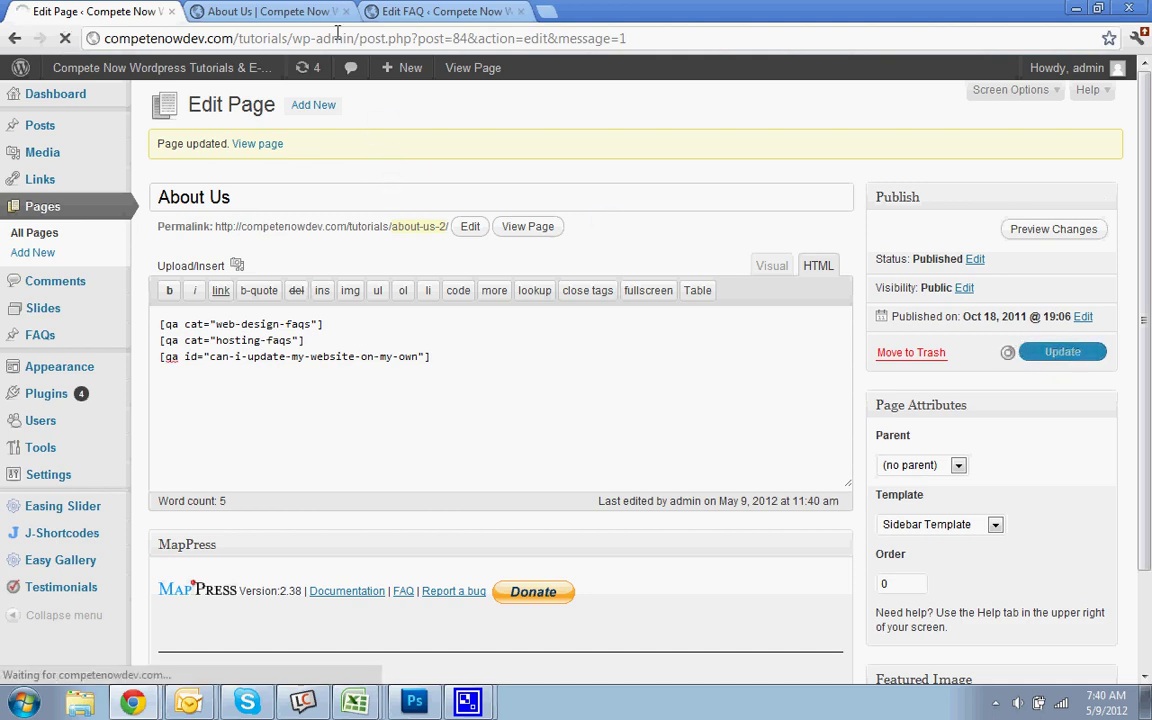
# - Reload the live About Us page, then expand and collapse the single question below the Hosting FAQs
pyautogui.click(200, 10)
pyautogui.click(64, 39)
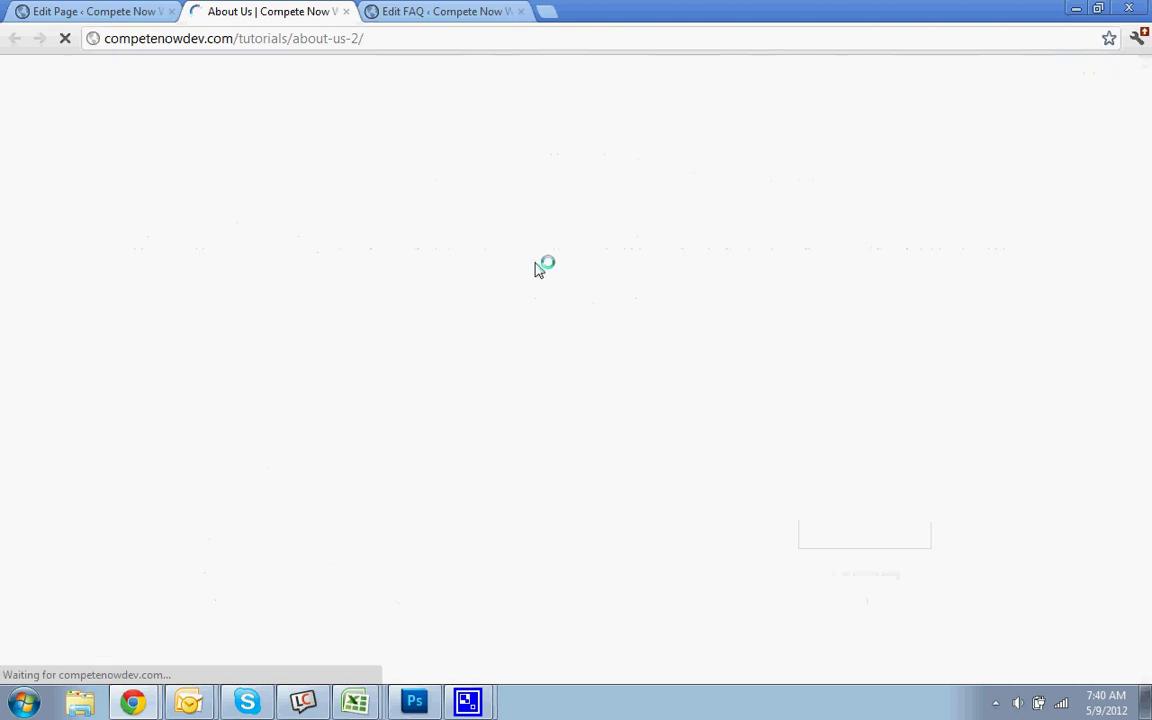
pyautogui.scroll(-2, 430, 535)
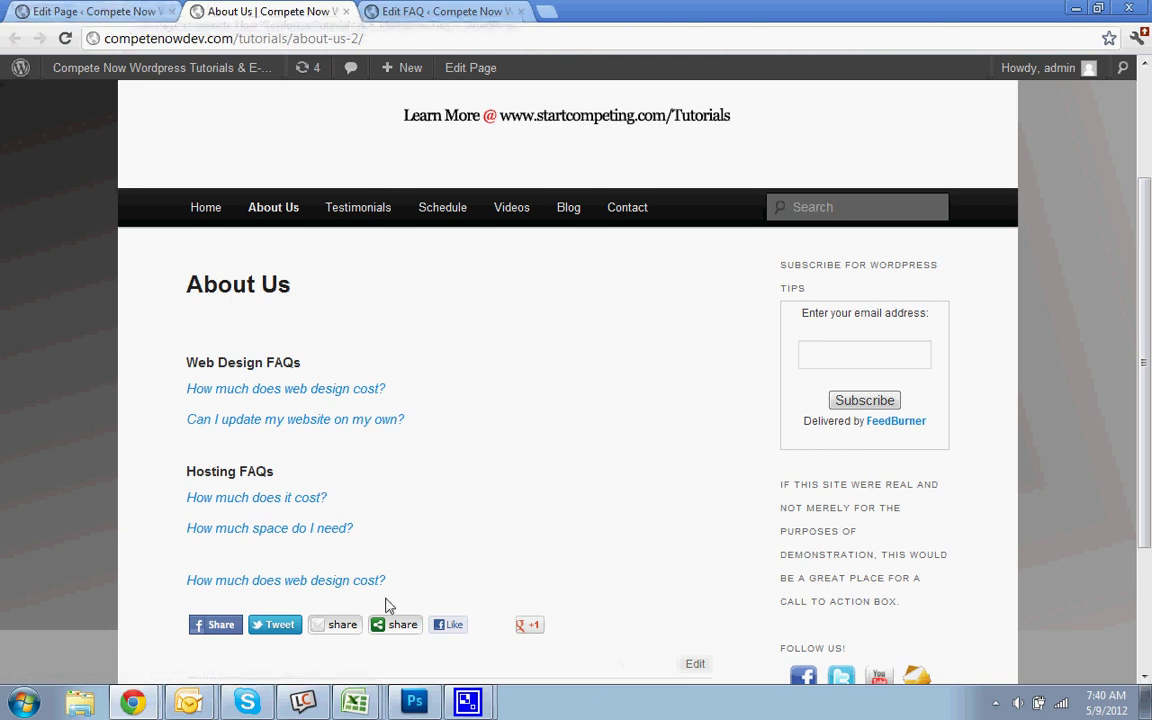
pyautogui.click(220, 582)
pyautogui.click(220, 582)
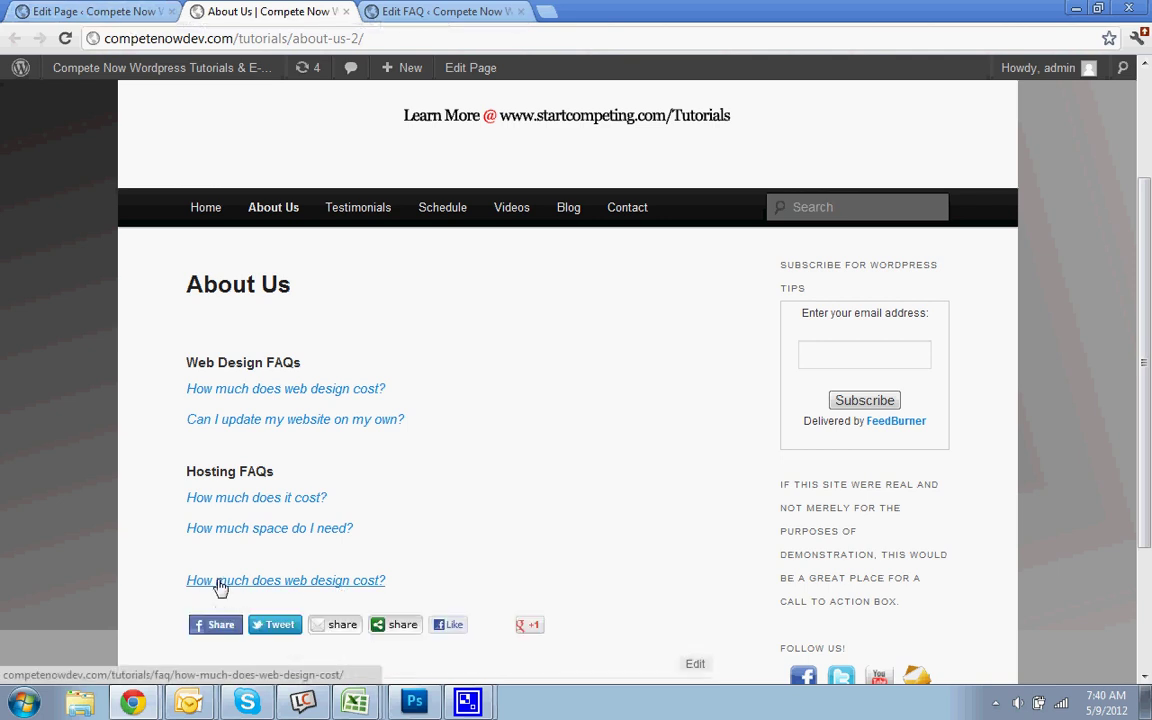
# - Review the single-FAQ shortcode in the page editor and compare it with the live About Us page
pyautogui.click(98, 12)
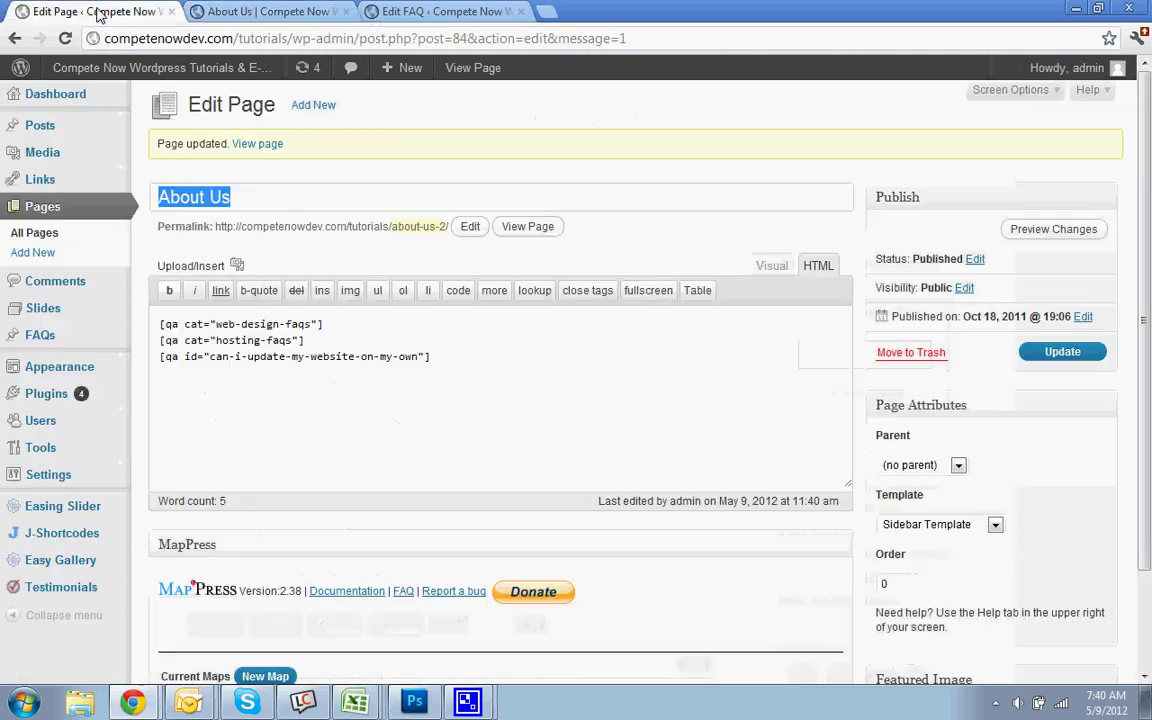
pyautogui.click(180, 357)
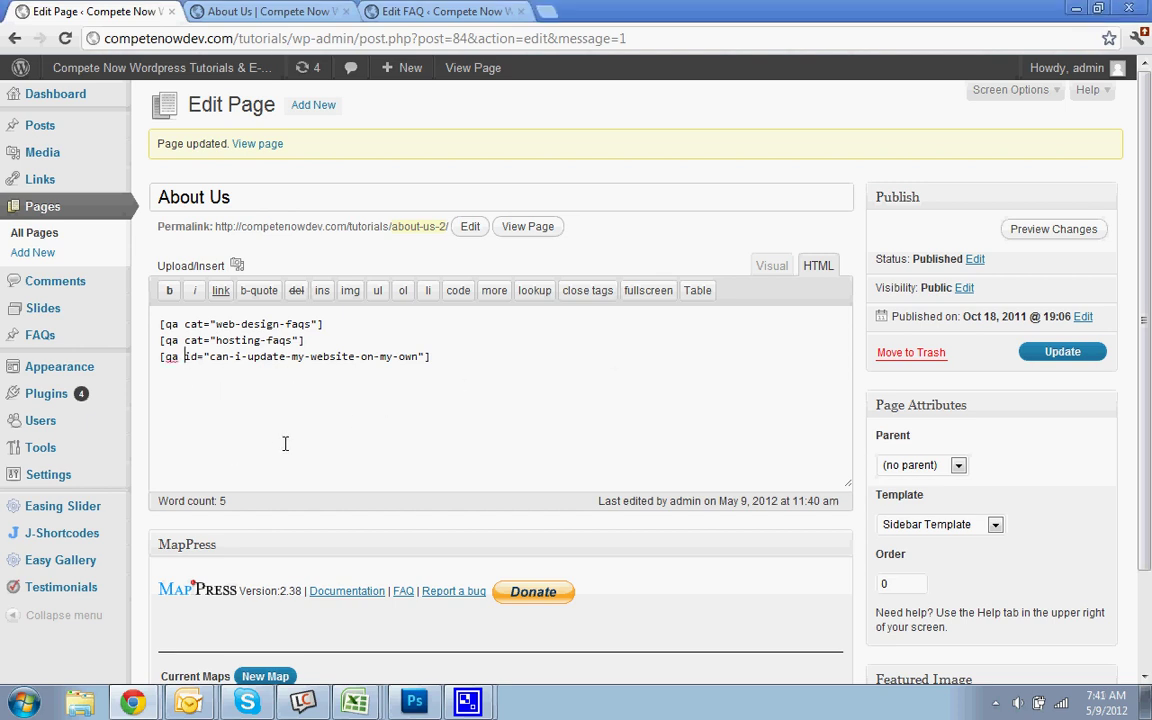
pyautogui.moveTo(469, 356); pyautogui.dragTo(60, 393)
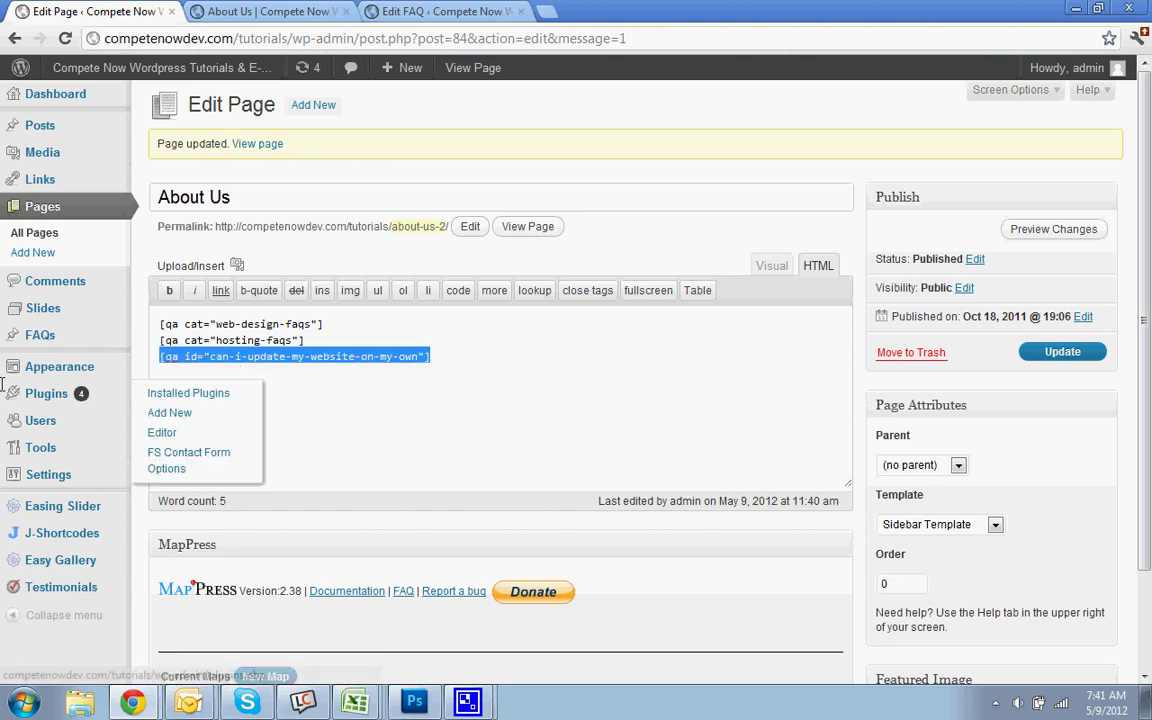
pyautogui.click(291, 357)
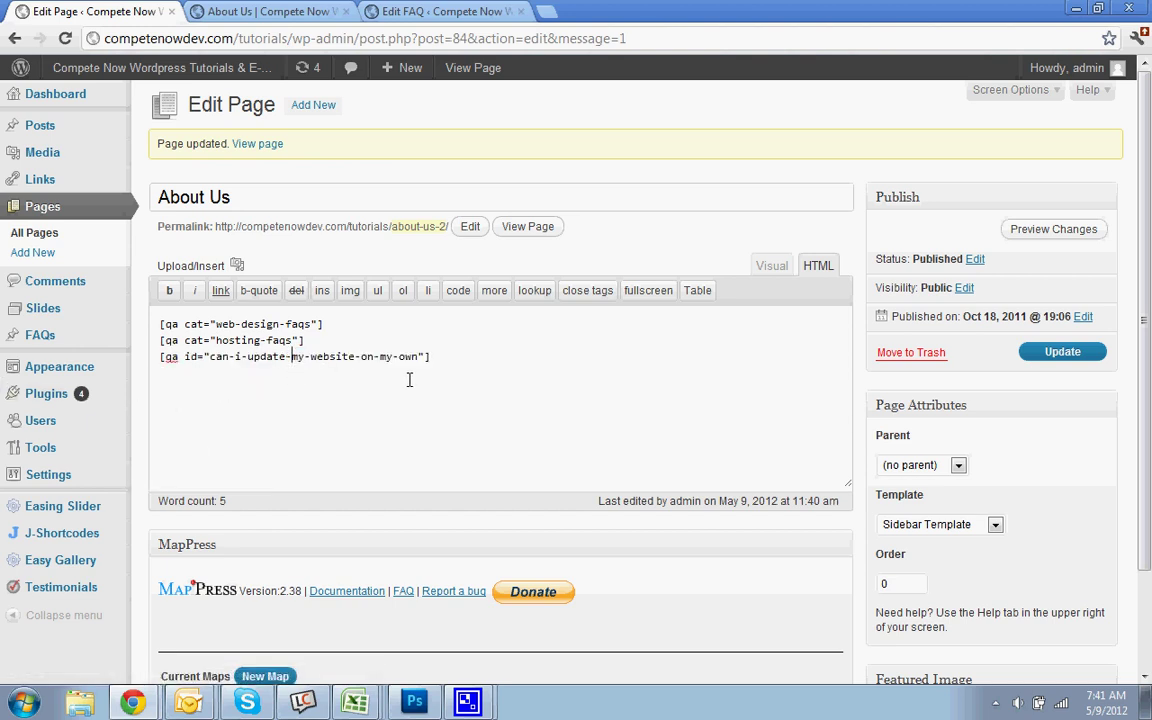
pyautogui.click(245, 10)
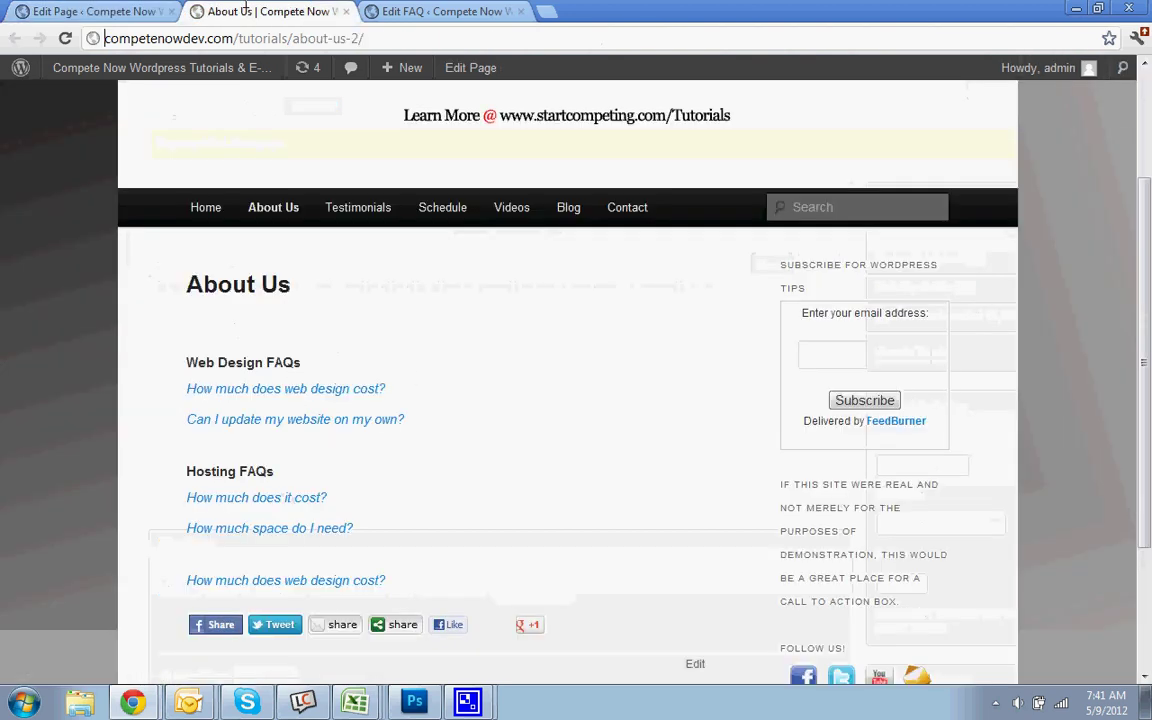
pyautogui.scroll(2, 313, 375)
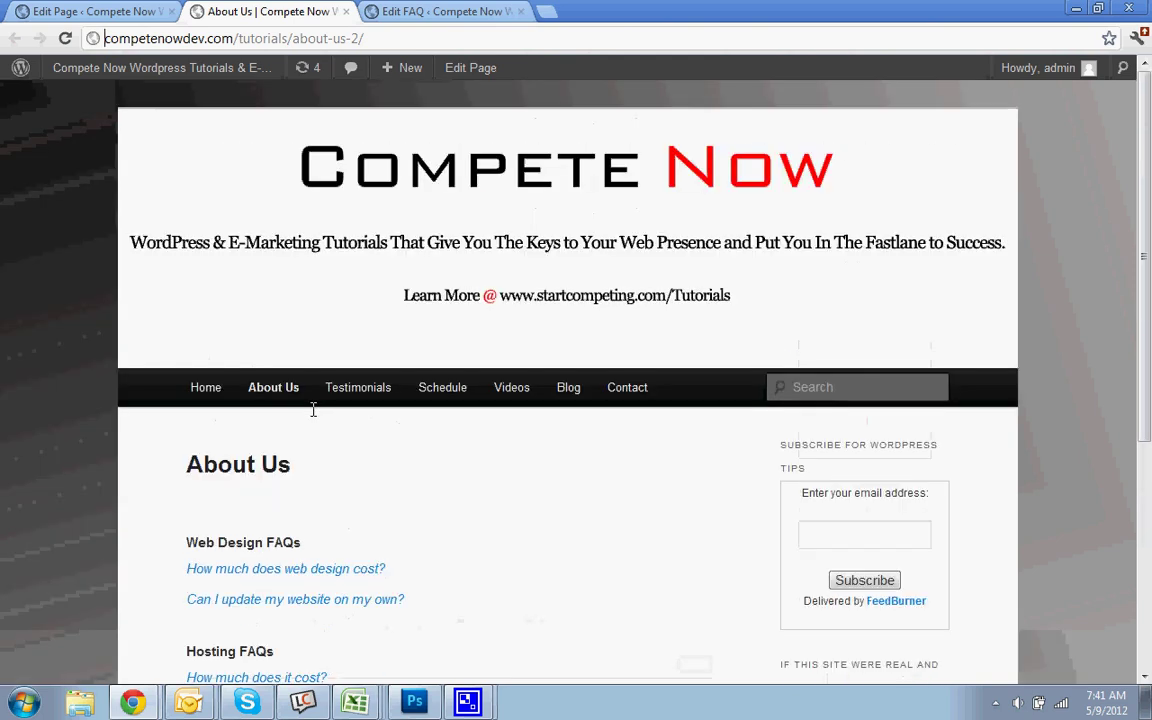